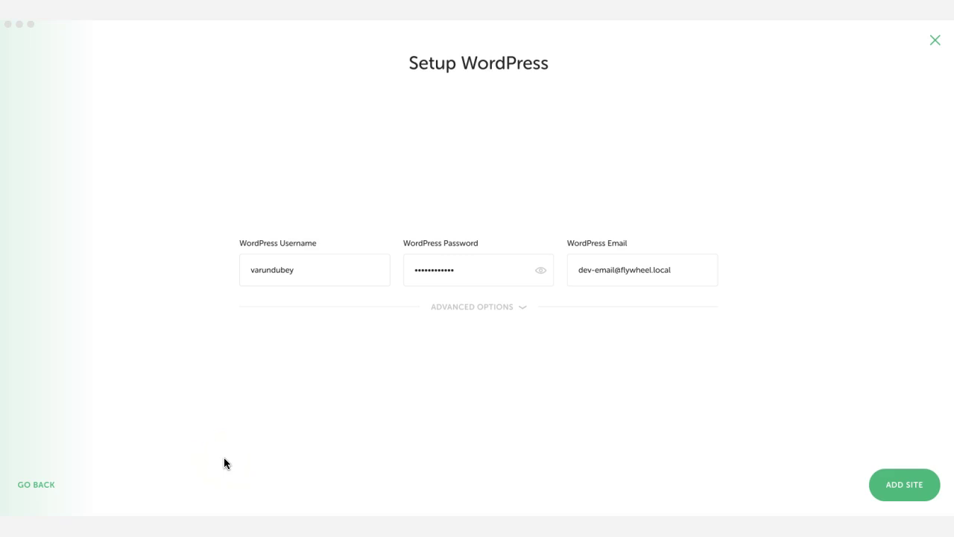
# Keep the default WordPress username, password and email, and add the woosellservices site
pyautogui.click(255, 431)
pyautogui.click(260, 285)
pyautogui.click(201, 368)
pyautogui.click(903, 484)
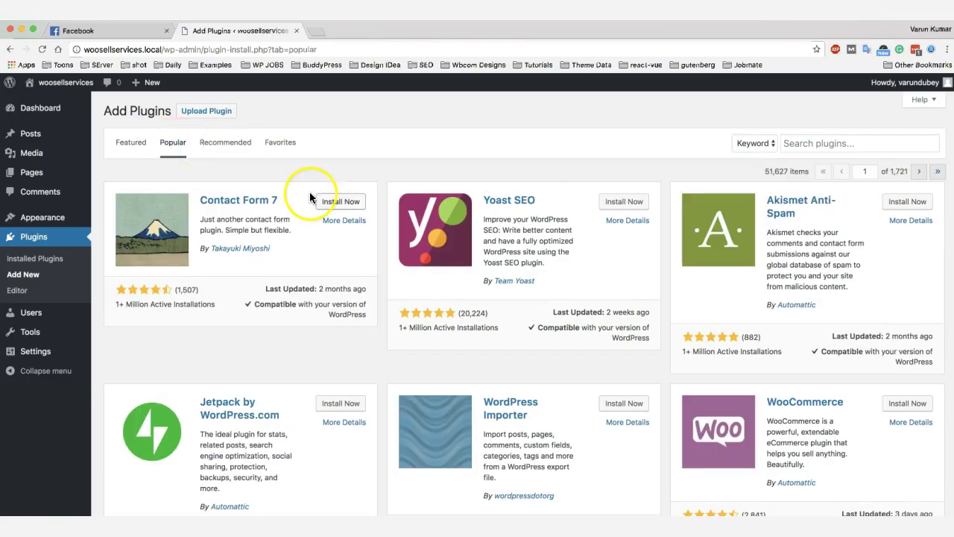
# Install WooCommerce from Popular plugins, then search, install and activate the Storefront theme
pyautogui.scroll(-2, 308, 187)
pyautogui.click(908, 339)
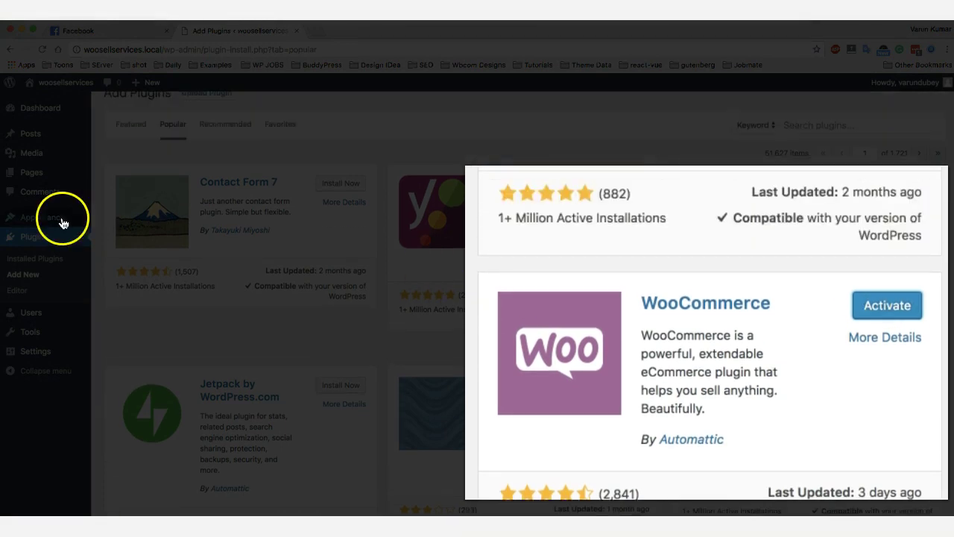
pyautogui.click(64, 219)
pyautogui.click(210, 110)
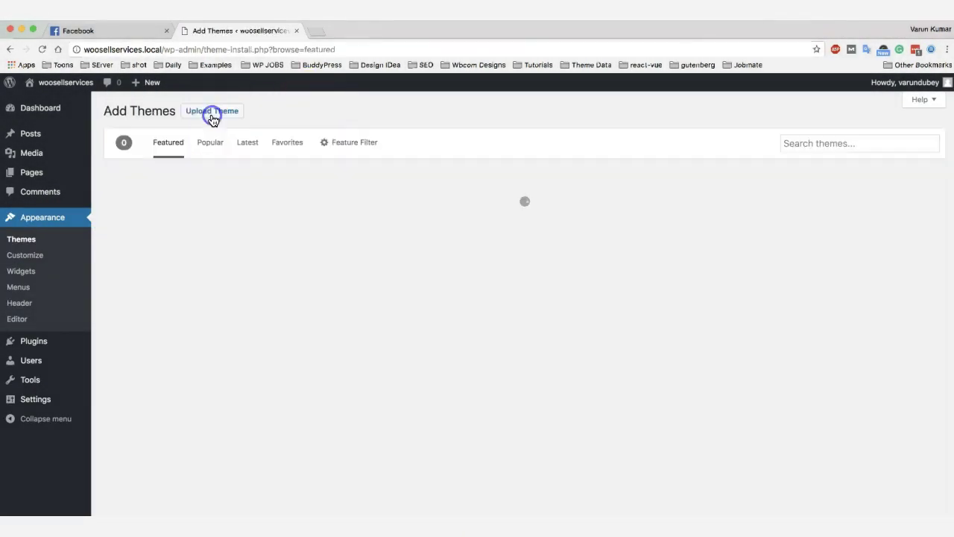
pyautogui.click(790, 144)
pyautogui.write('storefront')
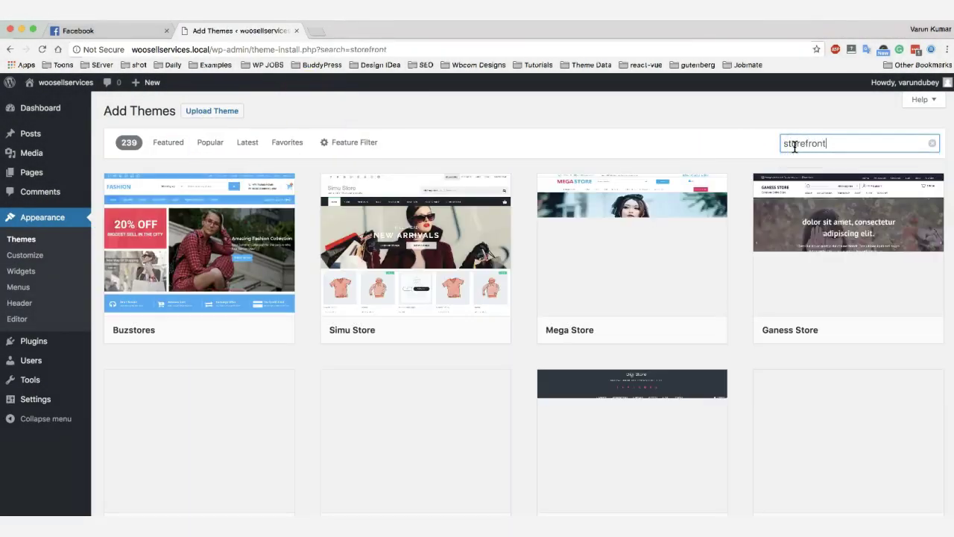
pyautogui.click(259, 360)
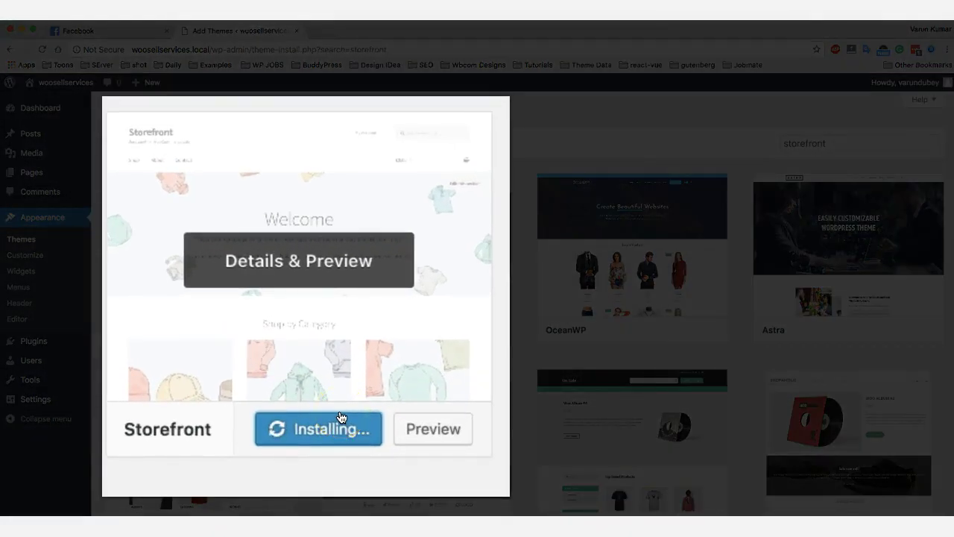
pyautogui.click(328, 424)
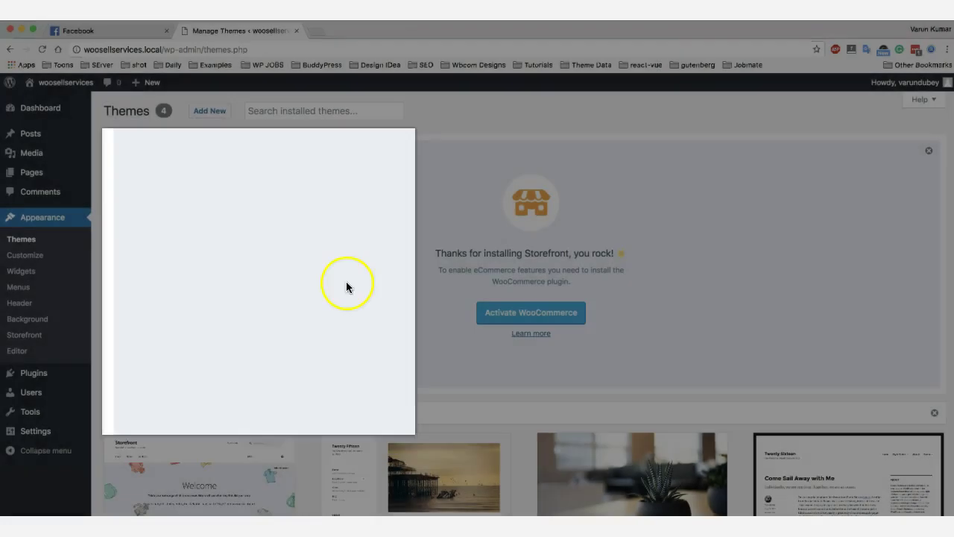
# Activate WooCommerce and enter store address 2387, Lucknow, 226016, with usage tracking off
pyautogui.click(525, 312)
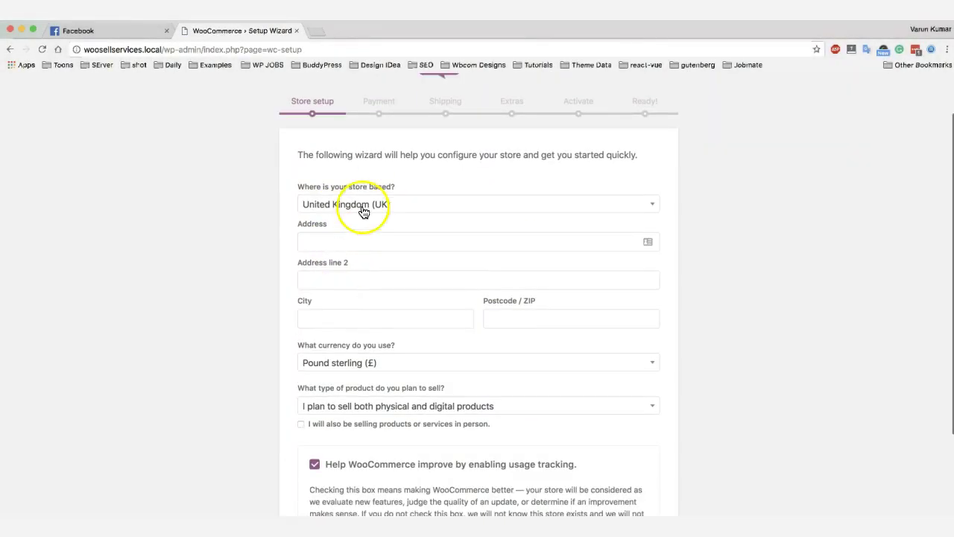
pyautogui.click(344, 241)
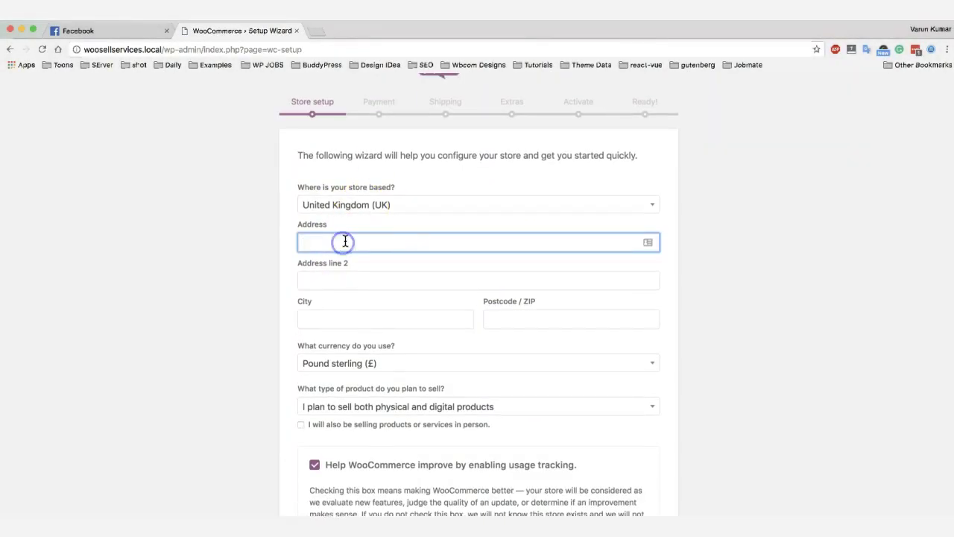
pyautogui.press('Tab')
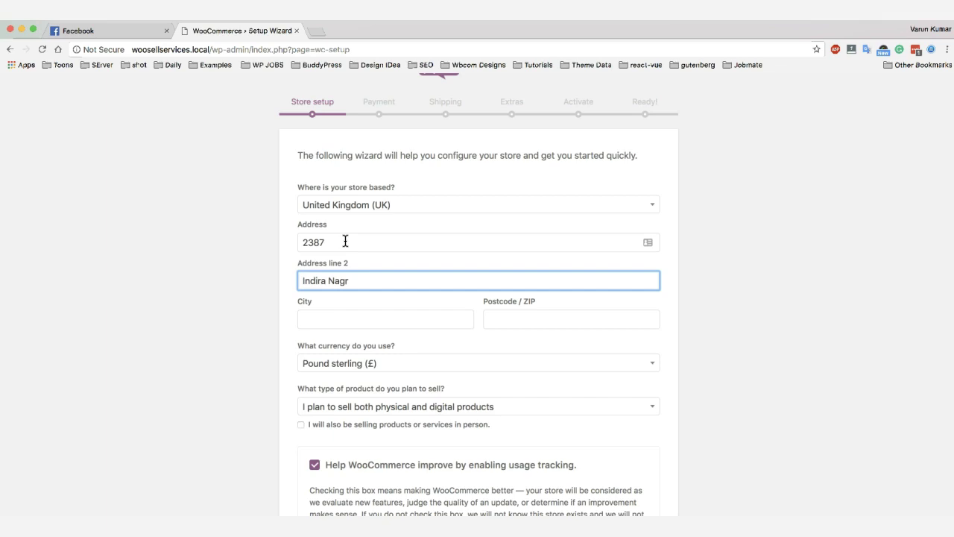
pyautogui.click(336, 316)
pyautogui.write('Lucknow')
pyautogui.click(509, 318)
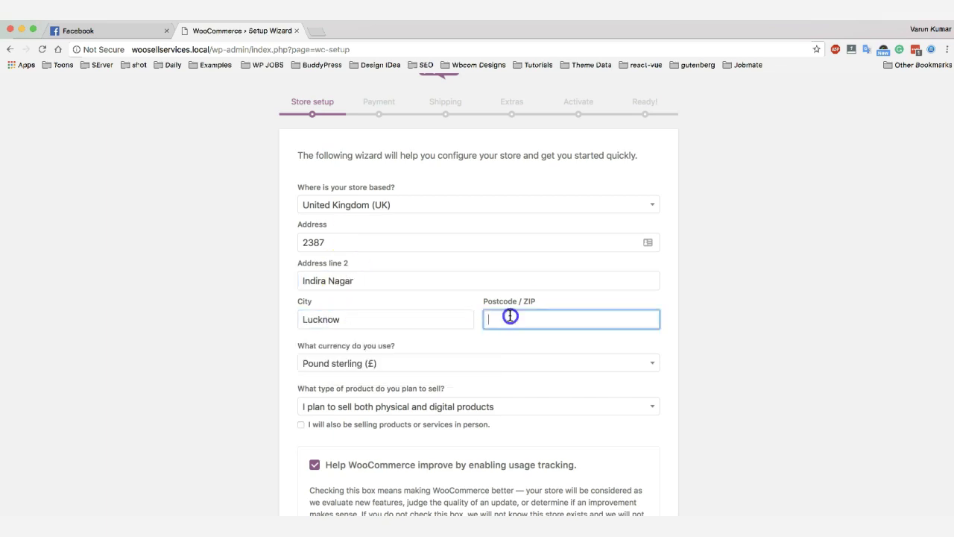
pyautogui.write('226016')
pyautogui.click(211, 305)
pyautogui.scroll(-5, 313, 343)
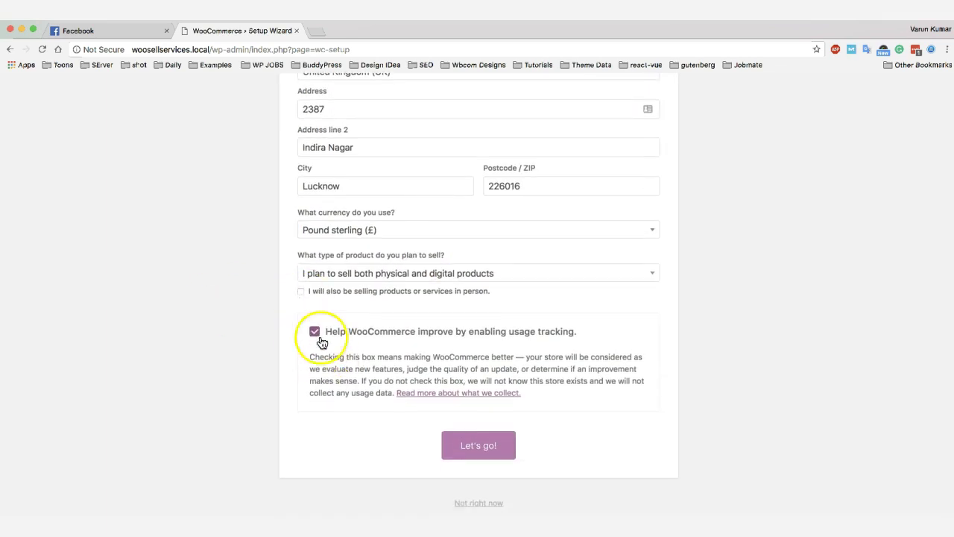
pyautogui.click(315, 332)
pyautogui.click(477, 445)
# Turn off Stripe and PayPal, and enable check and bank transfer payments
pyautogui.click(638, 296)
pyautogui.click(638, 341)
pyautogui.click(636, 424)
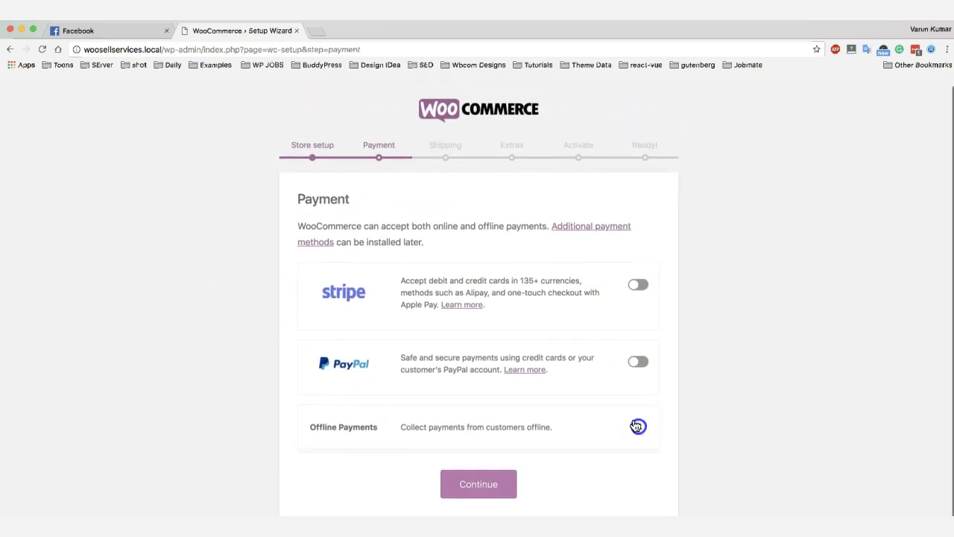
pyautogui.scroll(-3, 638, 373)
pyautogui.click(639, 336)
pyautogui.click(639, 384)
pyautogui.click(478, 486)
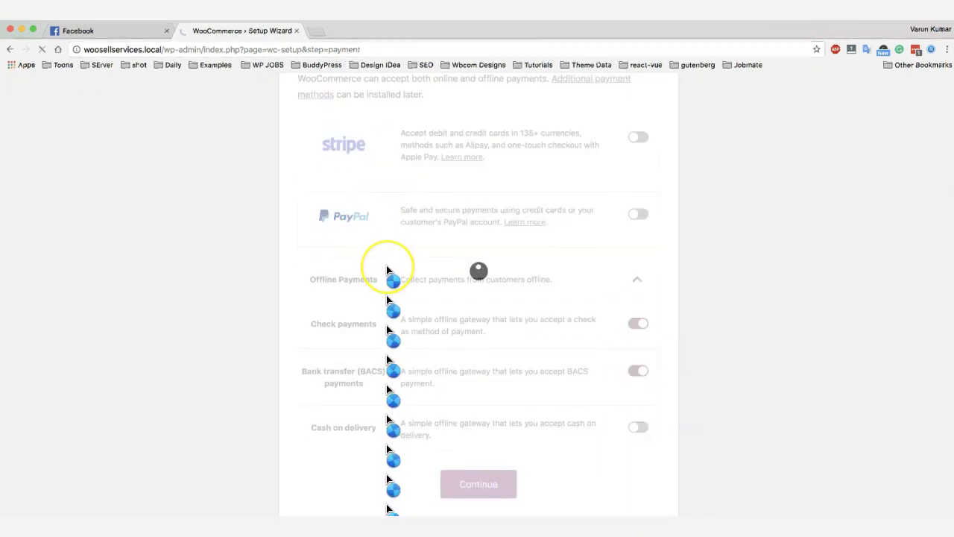
# Disable flat-rate shipping for the UK and other locations, and skip the recommended extras
pyautogui.click(638, 238)
pyautogui.click(638, 313)
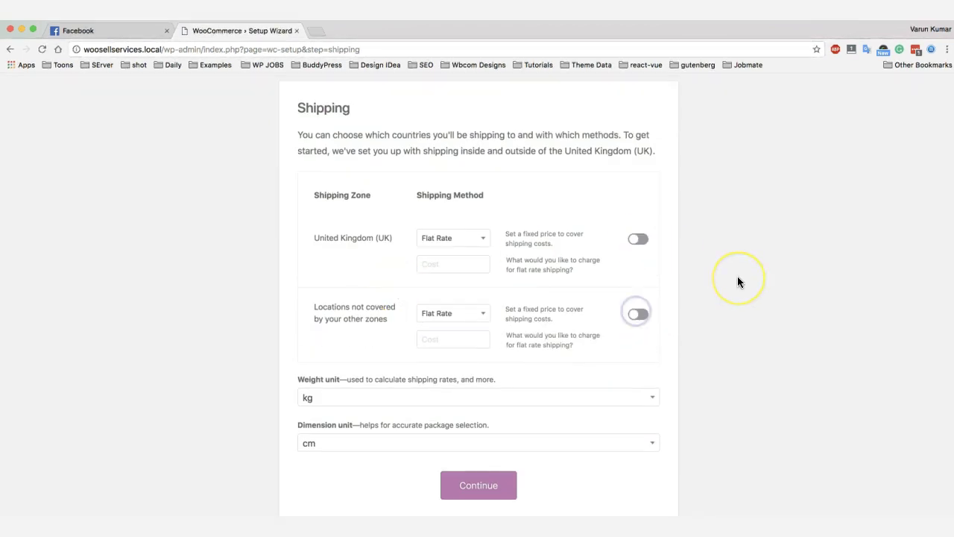
pyautogui.click(494, 483)
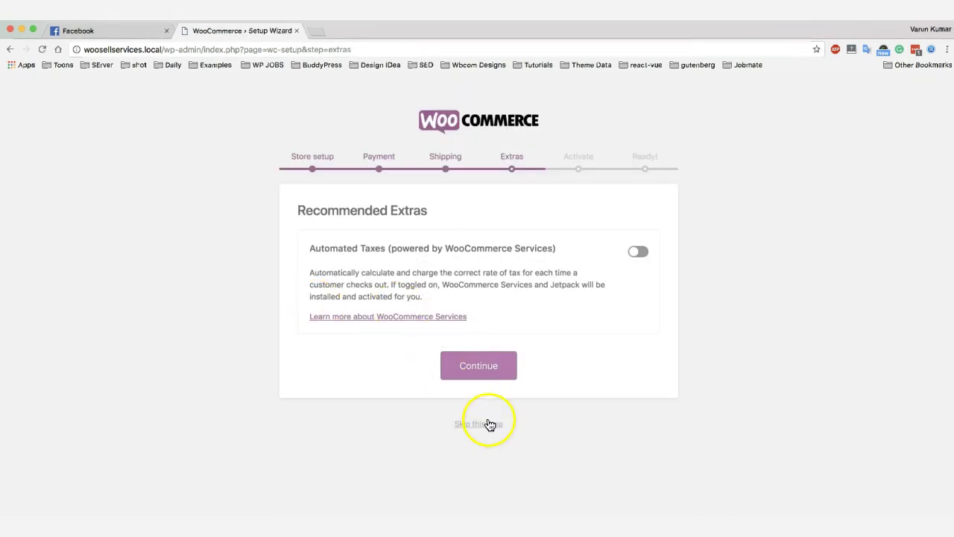
pyautogui.click(485, 424)
pyautogui.scroll(-3, 492, 506)
# Upload and install woo-sell-services-master.zip as a plugin, then return to Add Plugins
pyautogui.click(493, 505)
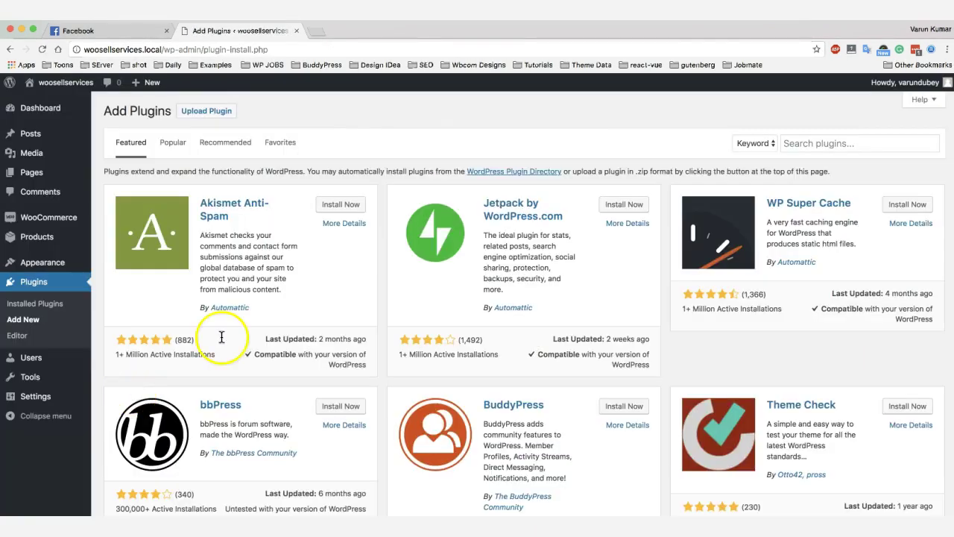
pyautogui.click(204, 109)
pyautogui.click(435, 211)
pyautogui.doubleClick(320, 123)
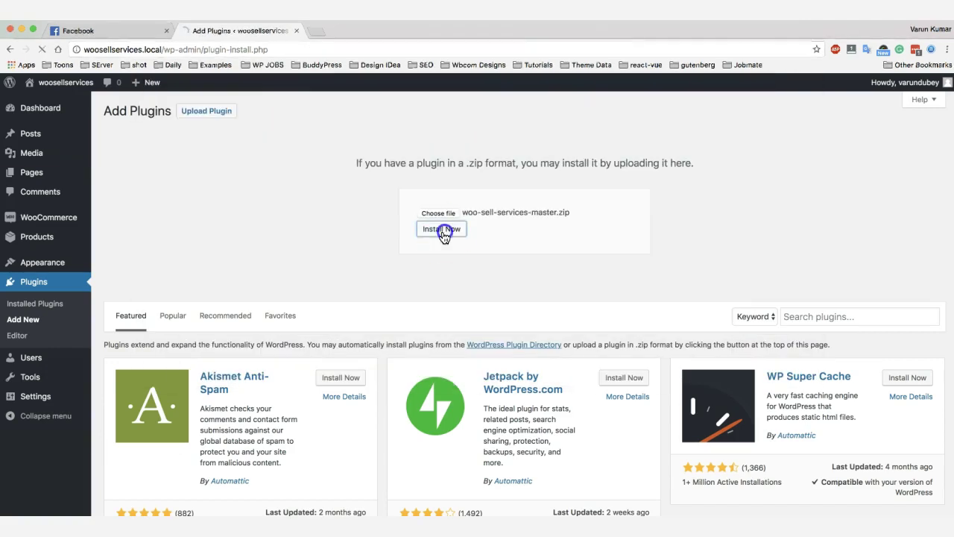
pyautogui.click(443, 235)
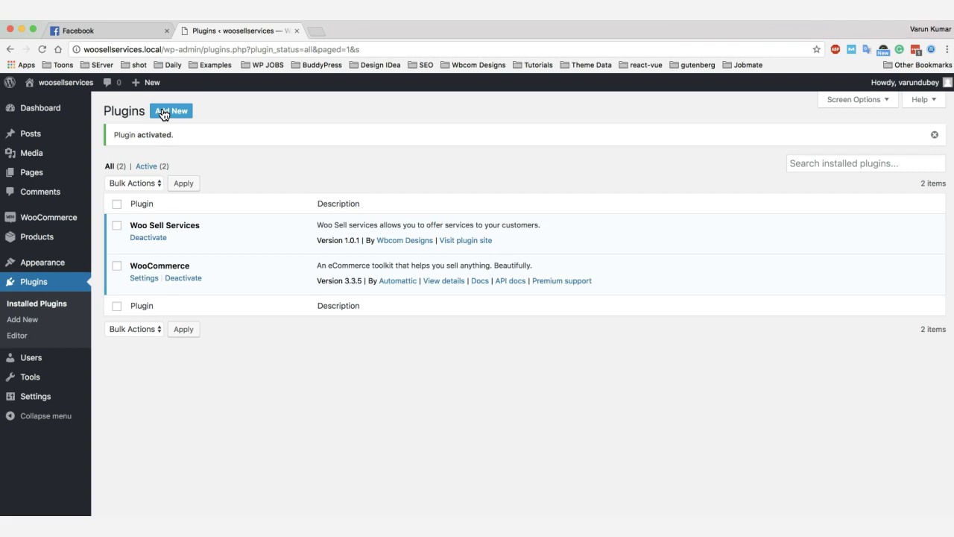
pyautogui.click(164, 114)
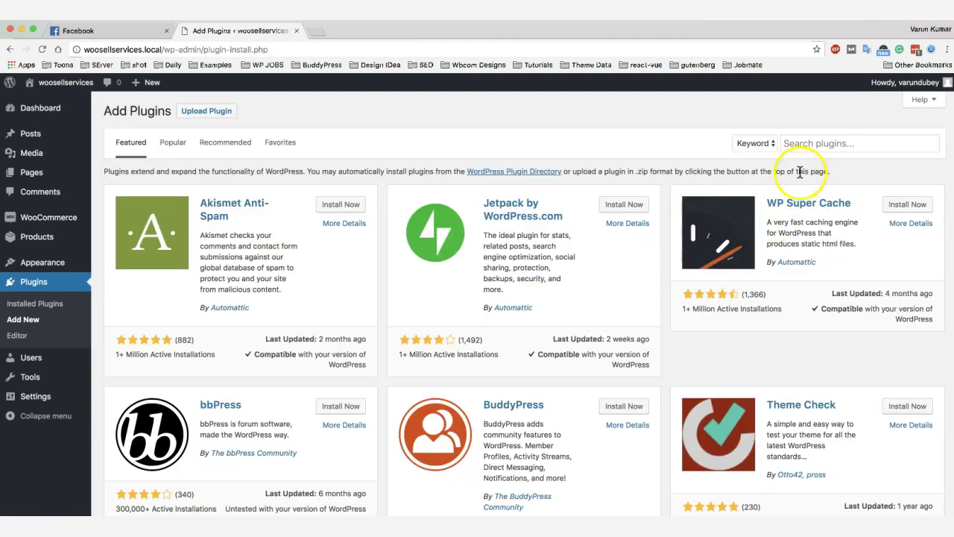
# Search the plugin directory for 'user switching', then install and activate User Switching
pyautogui.click(803, 146)
pyautogui.write('user switc')
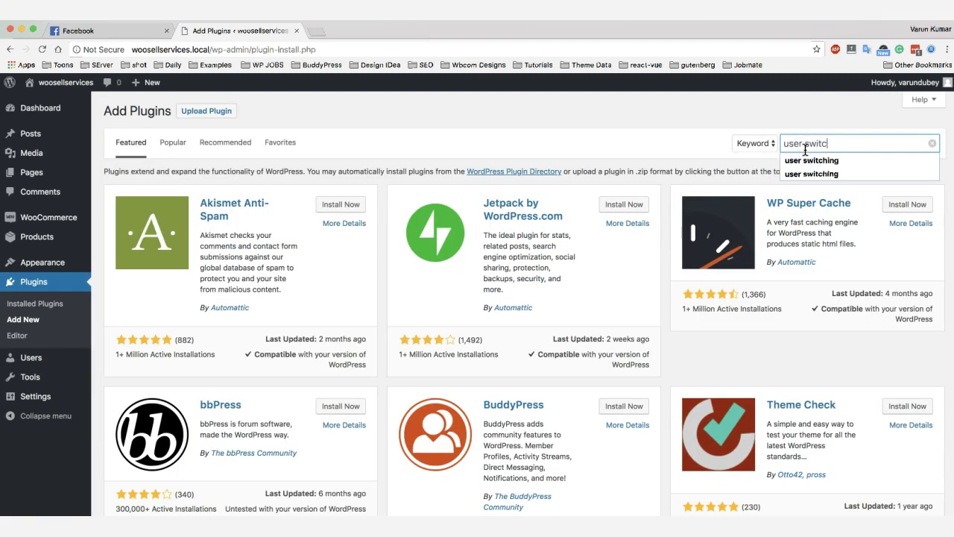
pyautogui.click(804, 159)
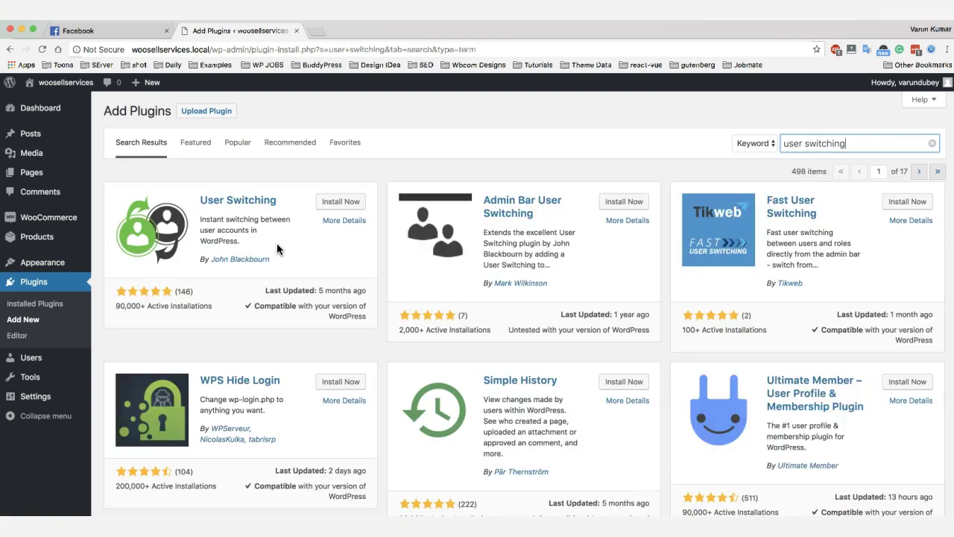
pyautogui.click(343, 202)
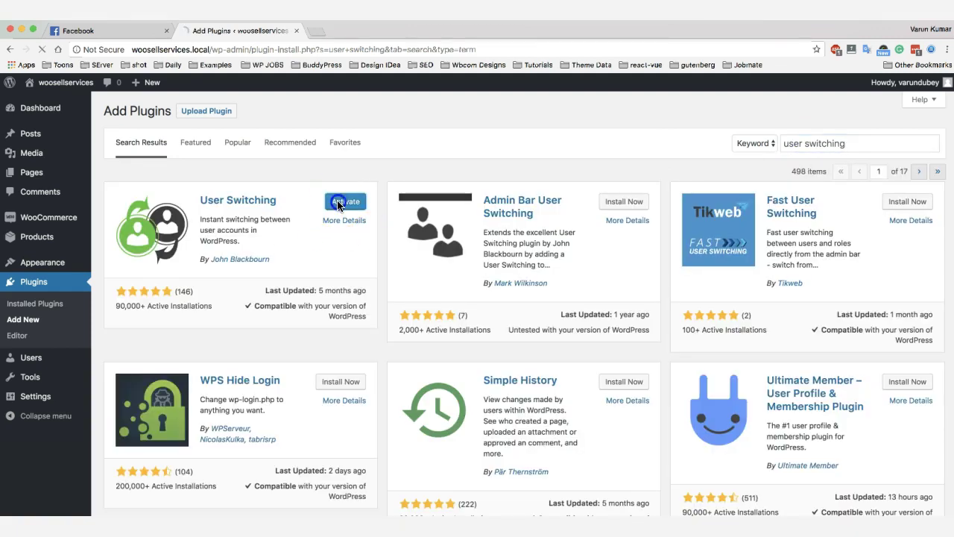
pyautogui.click(339, 205)
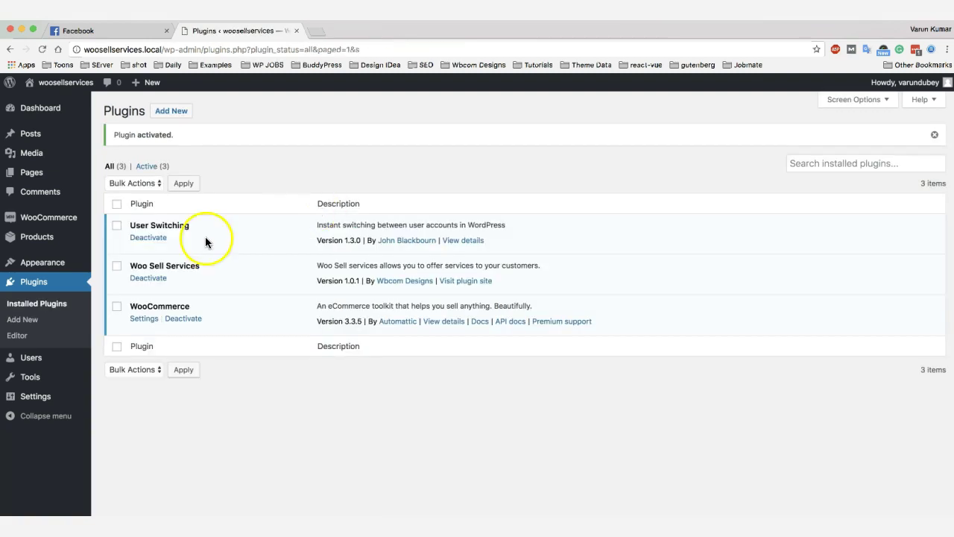
# Add user 'customer' with the suggested email address and the Customer role
pyautogui.click(57, 362)
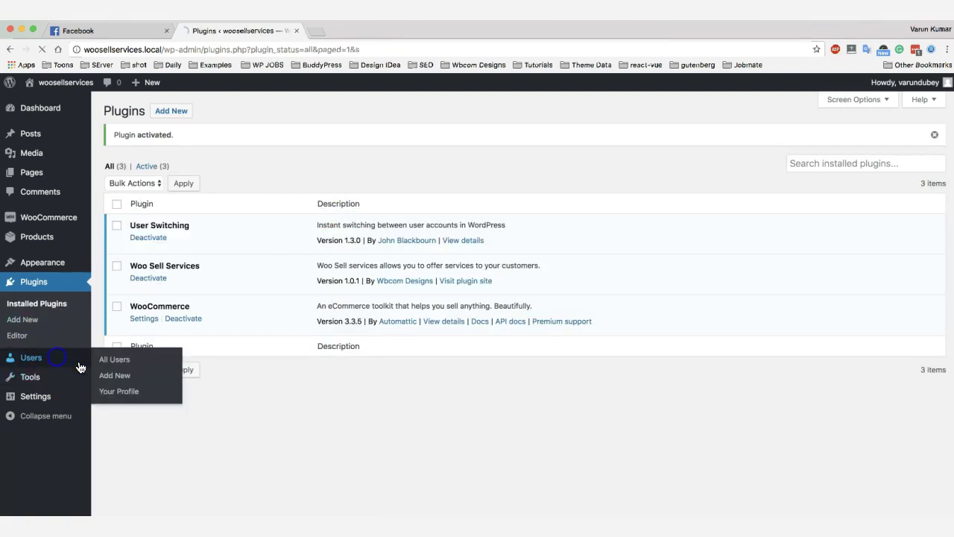
pyautogui.click(163, 113)
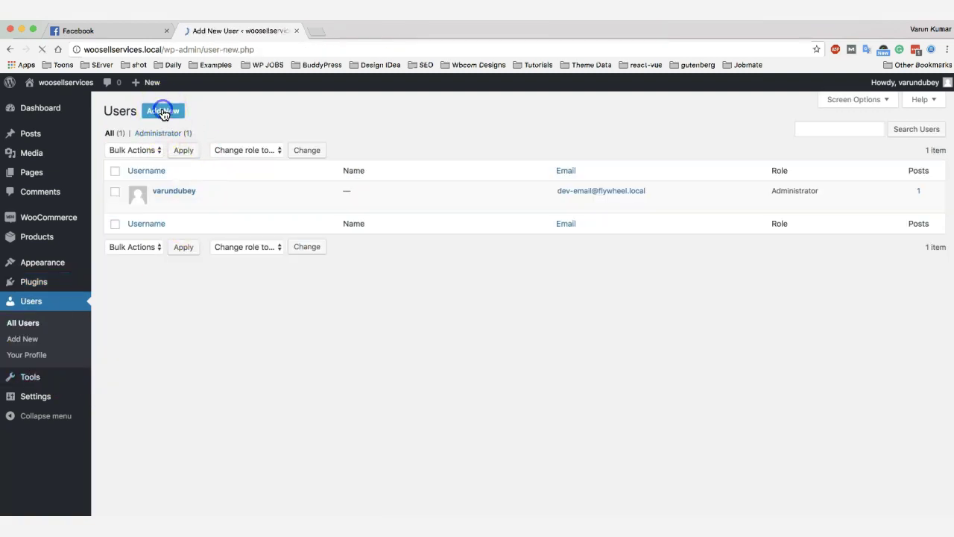
pyautogui.click(282, 169)
pyautogui.write('customer')
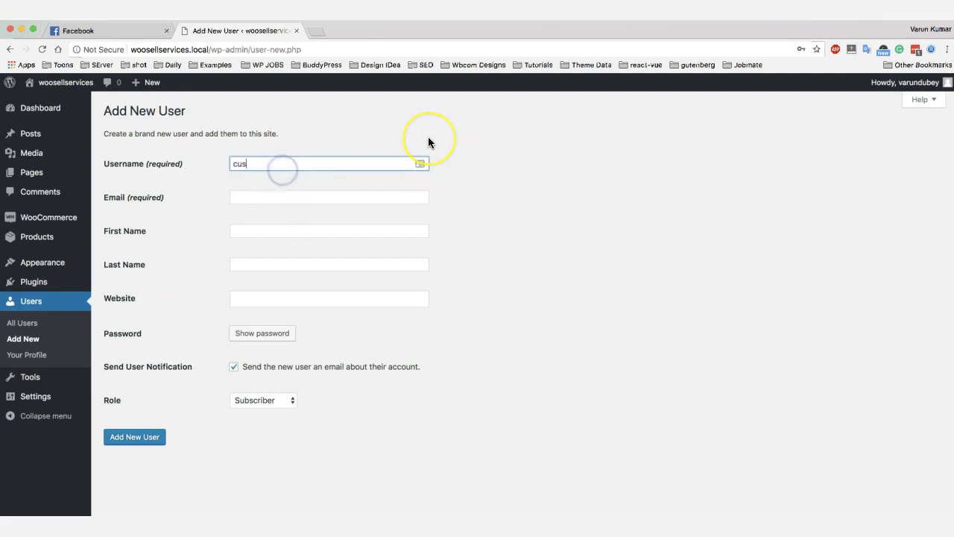
pyautogui.press('Tab')
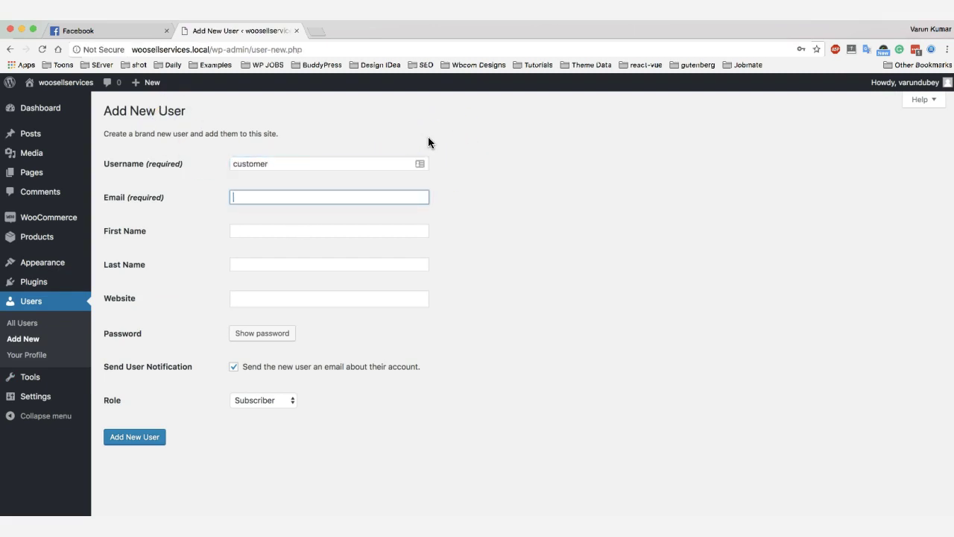
pyautogui.write('wbt')
pyautogui.press('BackSpace')
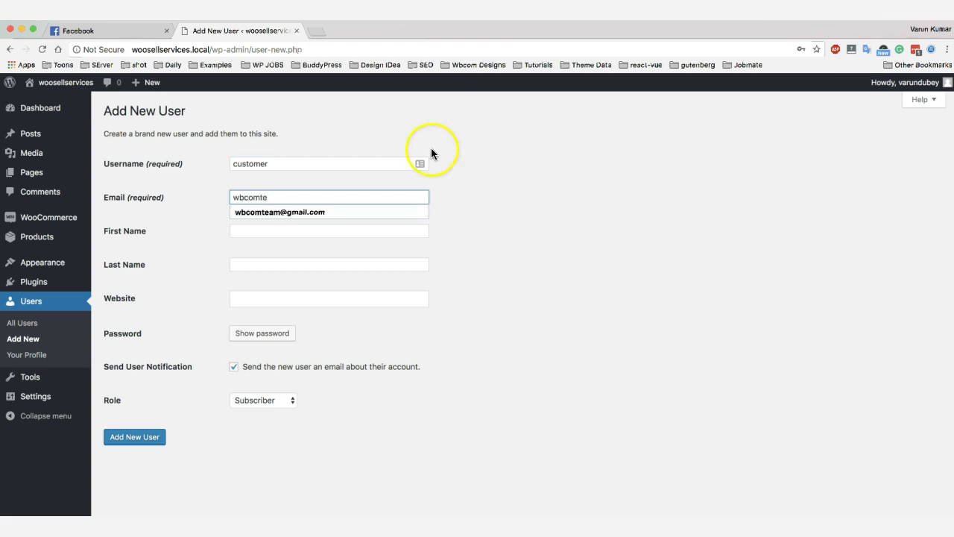
pyautogui.click(362, 212)
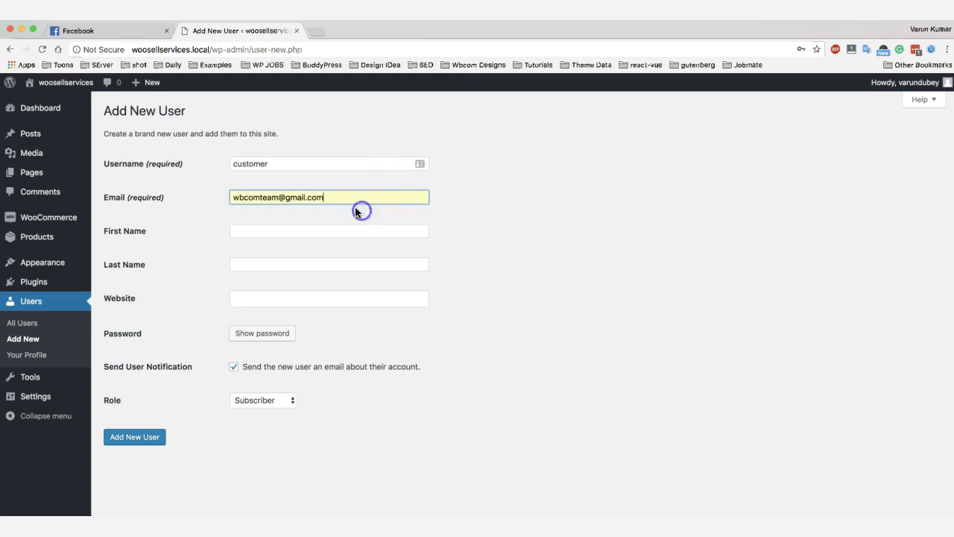
pyautogui.click(257, 402)
pyautogui.click(266, 397)
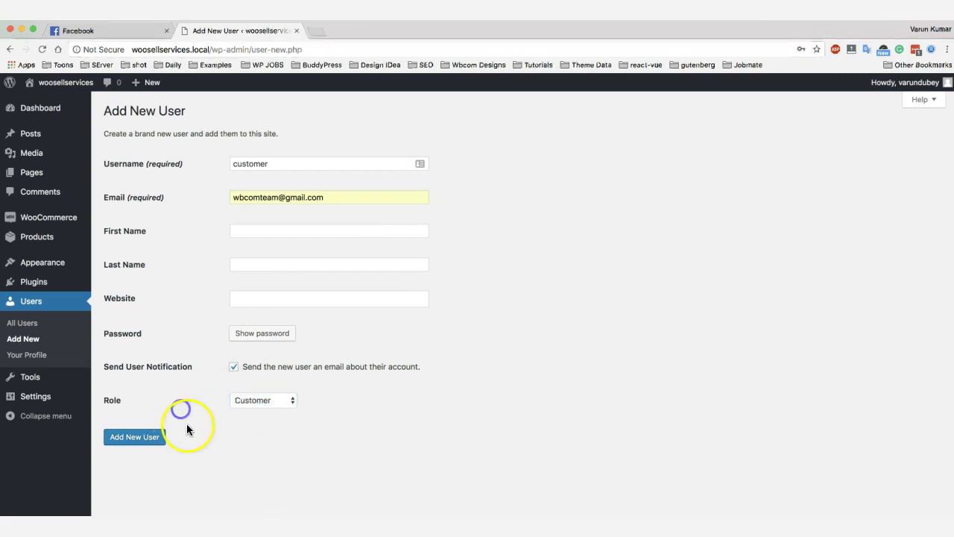
pyautogui.click(143, 439)
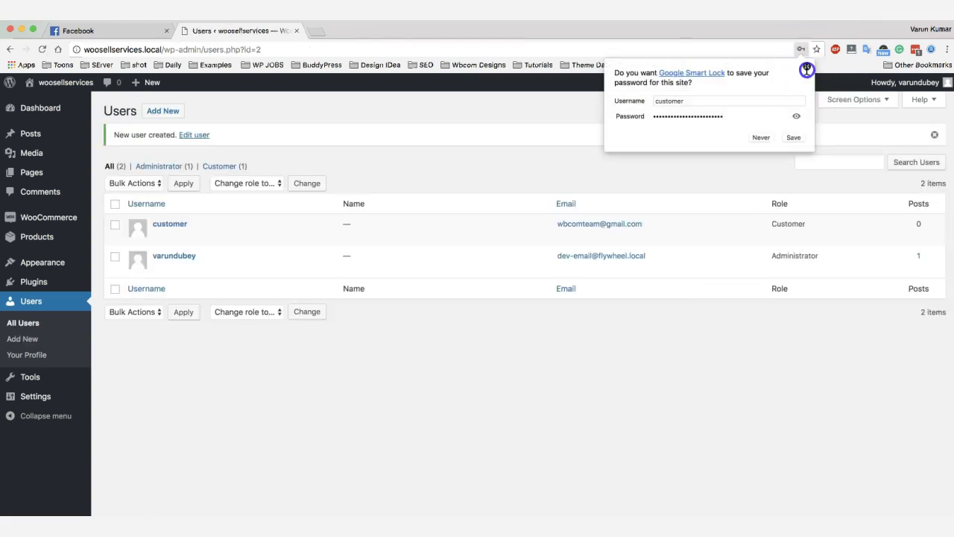
# Create product 'New Service' described as 'I am offering you WordPress Installation.'
pyautogui.click(806, 67)
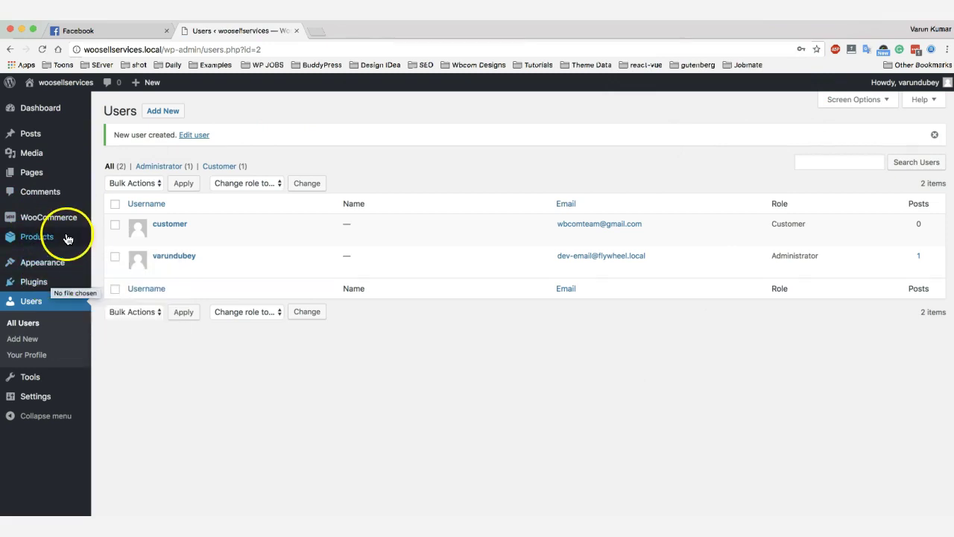
pyautogui.moveTo(36, 237)
pyautogui.click(123, 256)
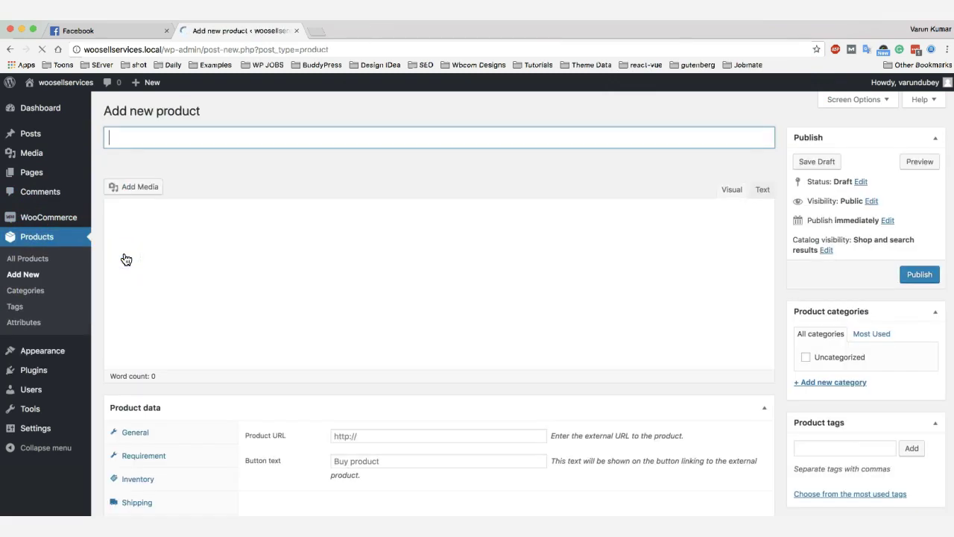
pyautogui.click(182, 143)
pyautogui.write('New')
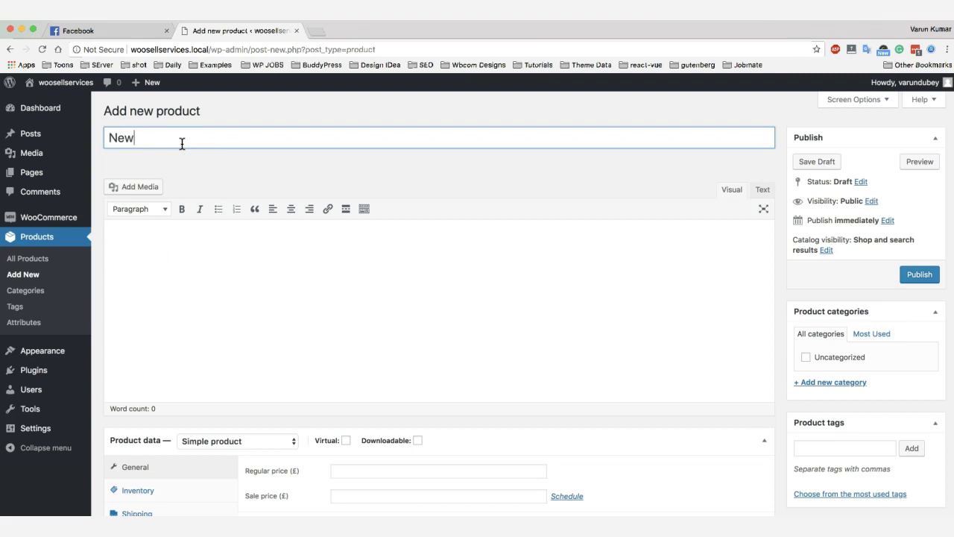
pyautogui.write(' Service')
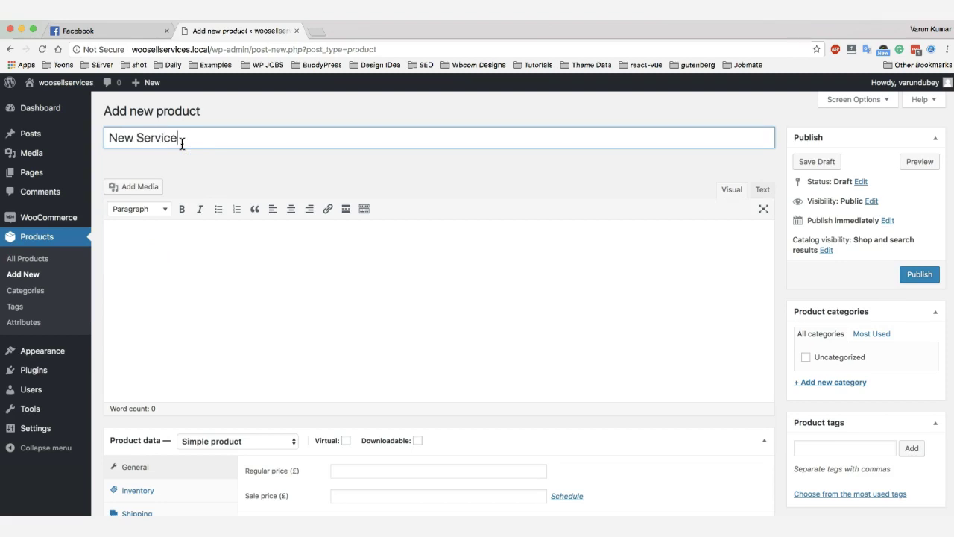
pyautogui.press('Tab')
pyautogui.write('I am offering you WordPress Instllation')
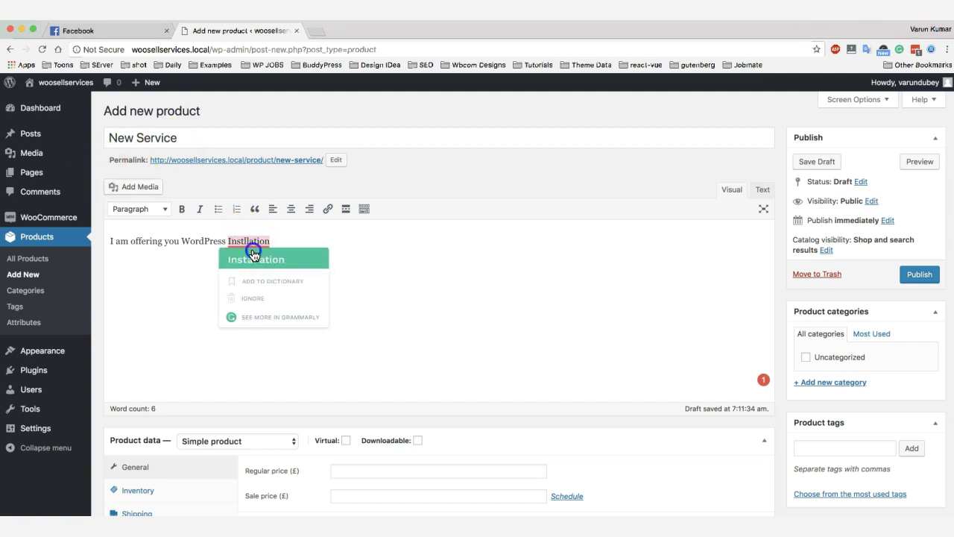
pyautogui.click(253, 254)
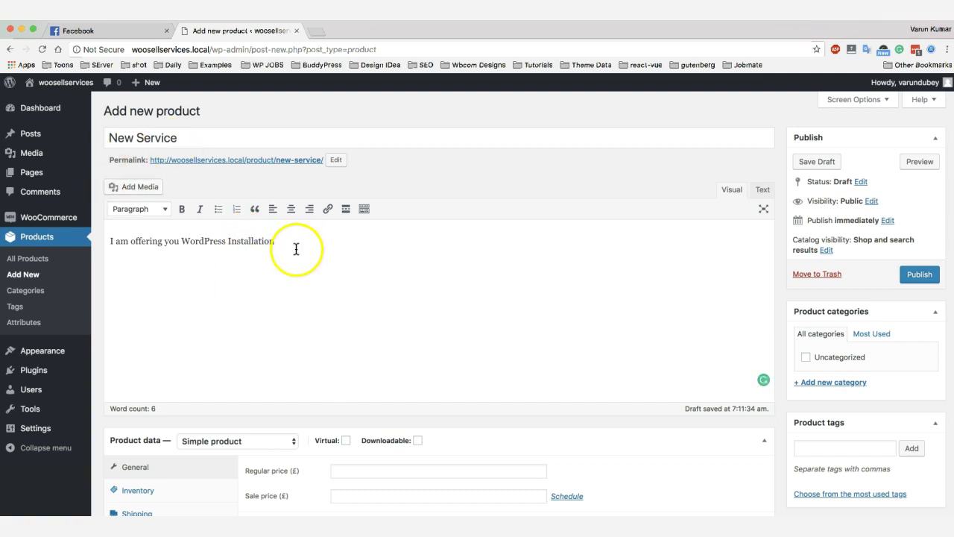
pyautogui.scroll(-3, 293, 246)
# Make the product a Services product with a 5-day estimated delivery time
pyautogui.scroll(-2, 274, 262)
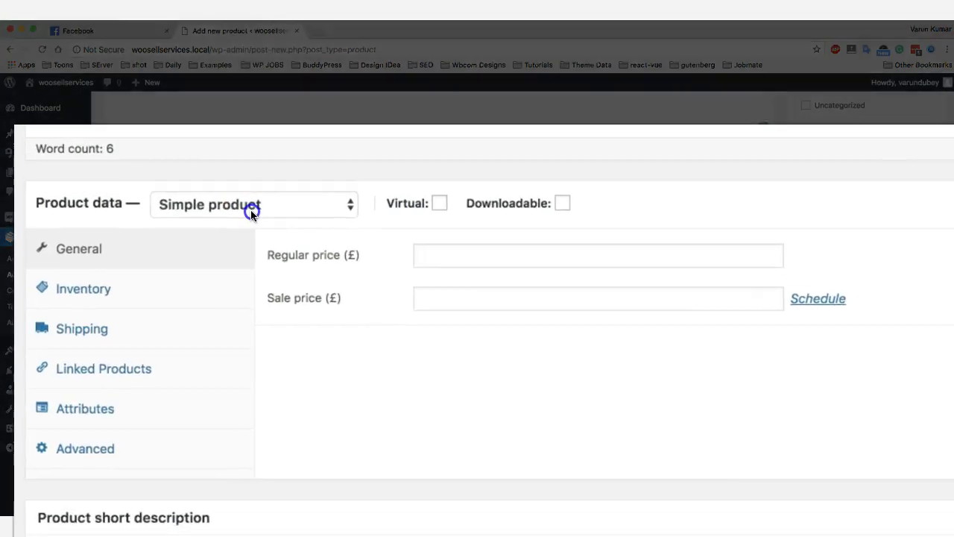
pyautogui.click(239, 265)
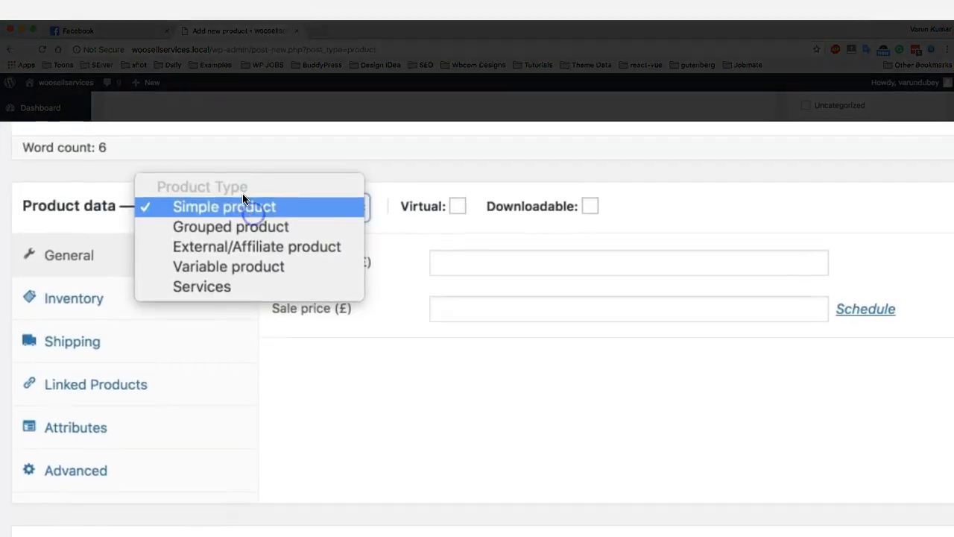
pyautogui.click(235, 286)
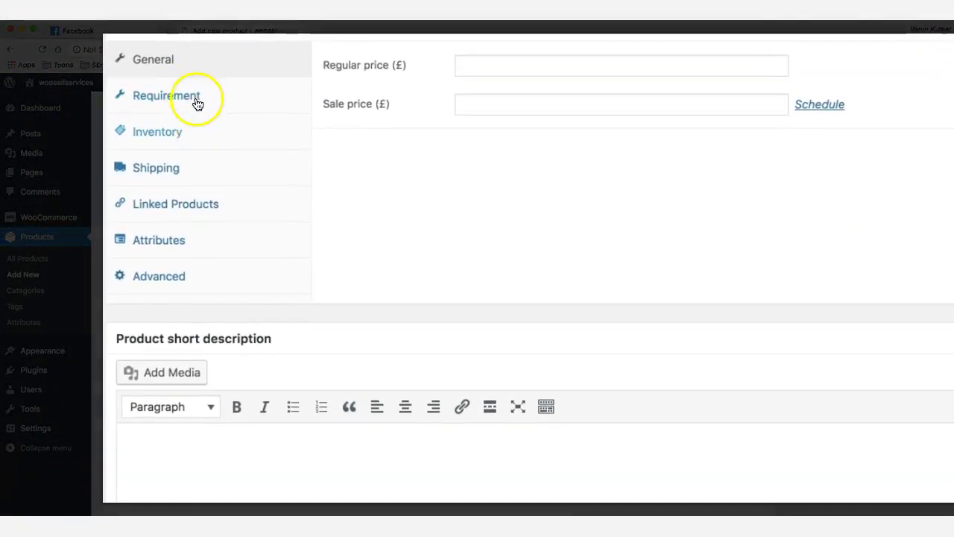
pyautogui.click(187, 127)
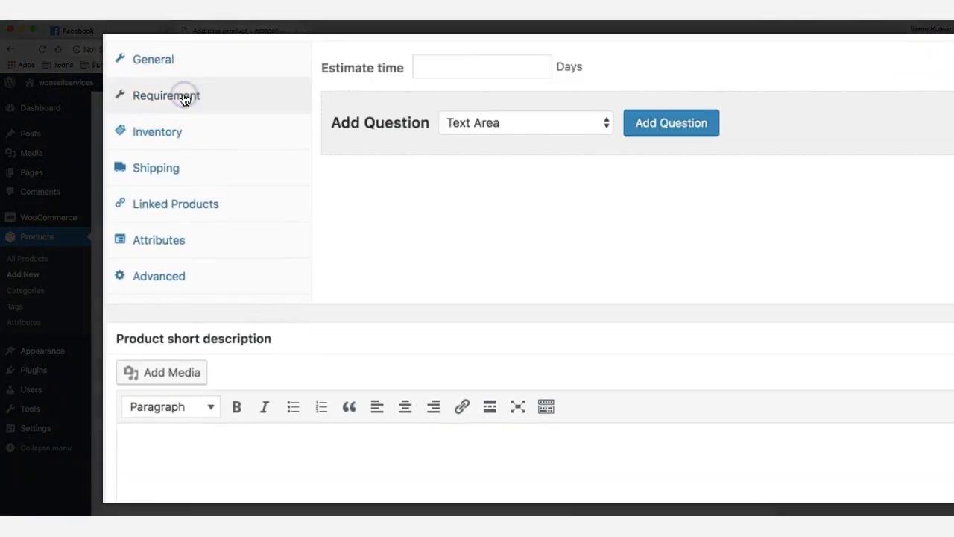
pyautogui.click(494, 67)
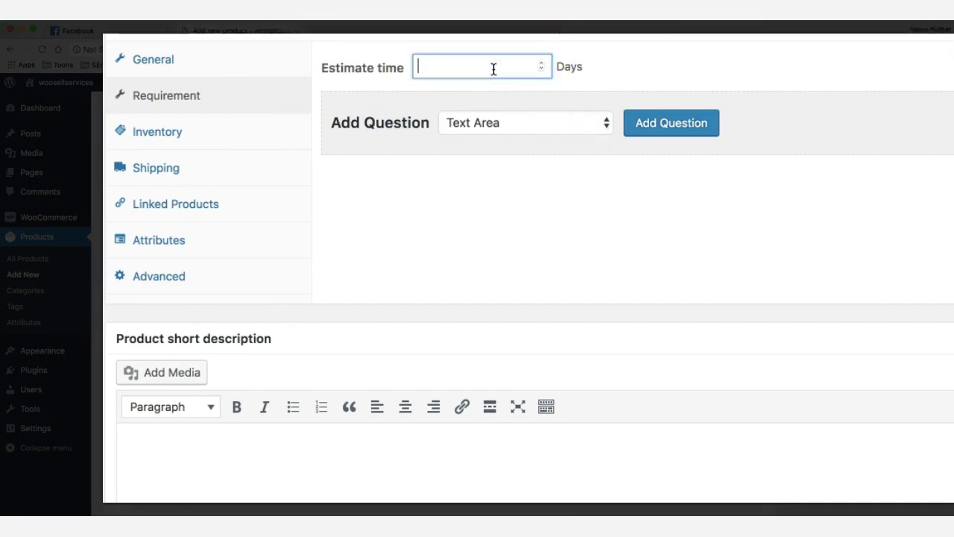
pyautogui.write('5')
pyautogui.click(552, 201)
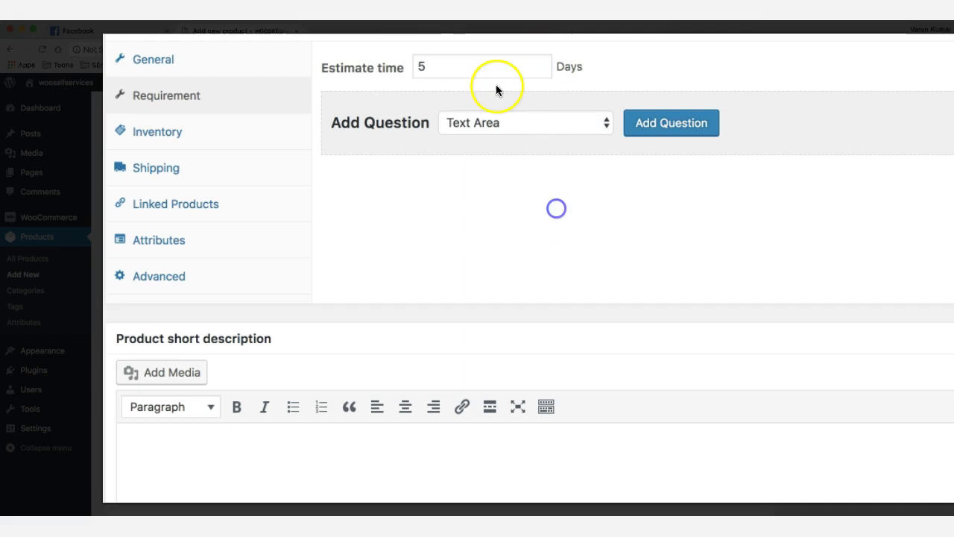
pyautogui.scroll(3, 532, 111)
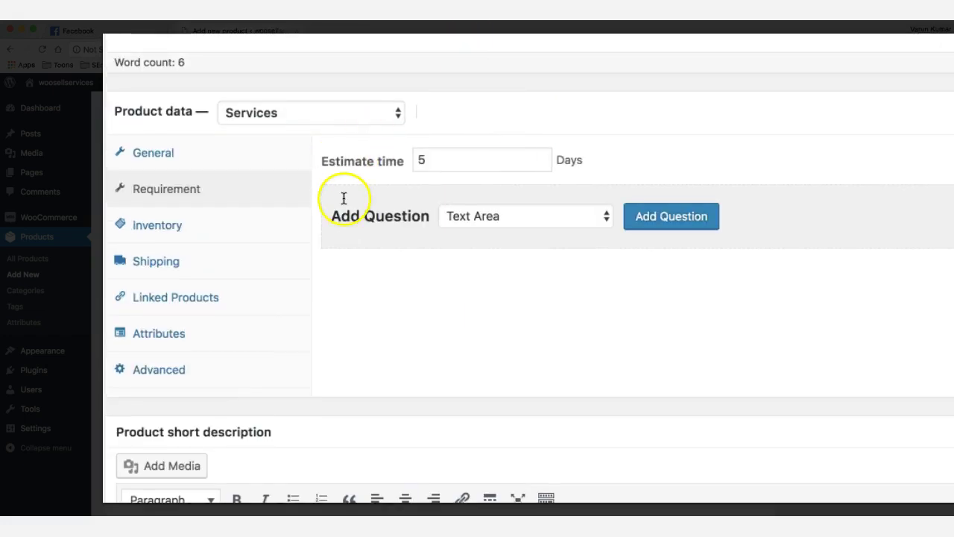
# Add the requirement question 'Please send the user login details'
pyautogui.click(485, 221)
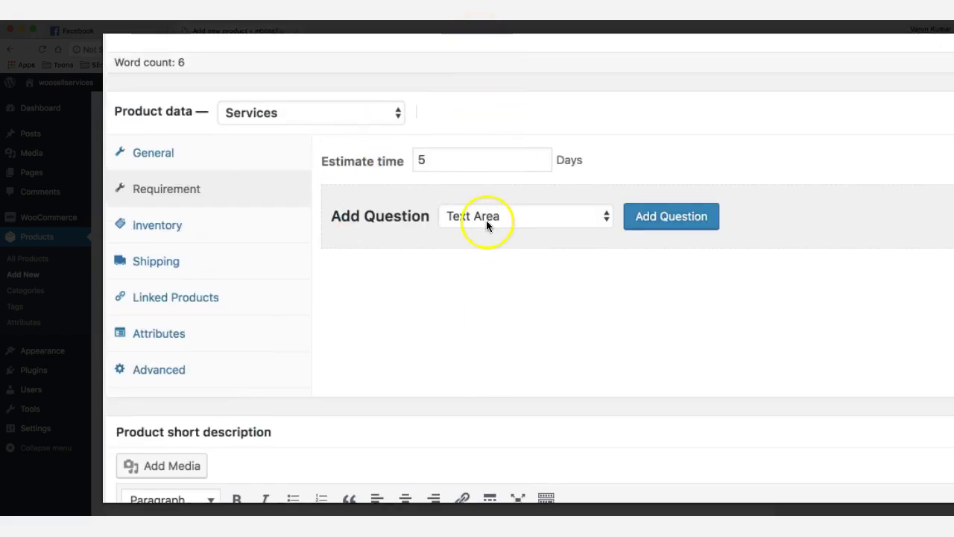
pyautogui.click(795, 239)
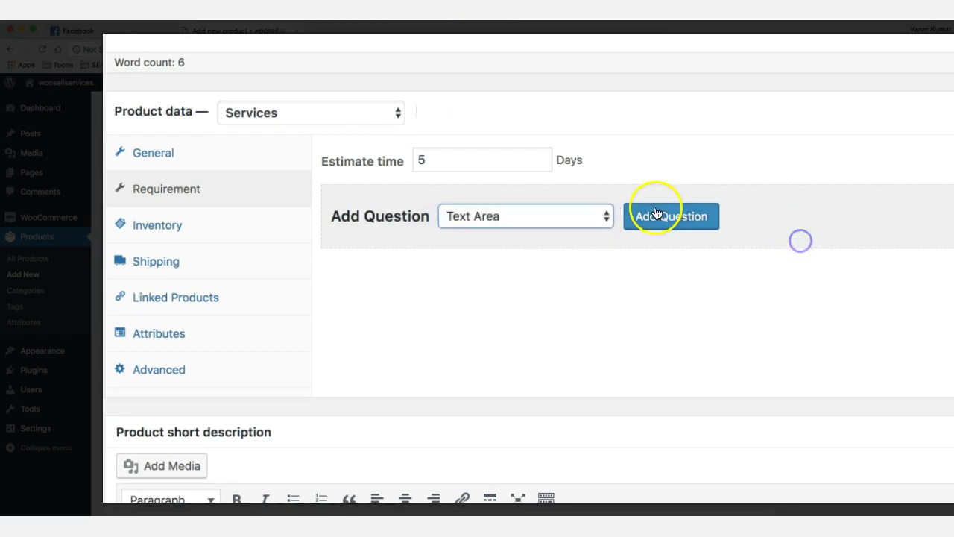
pyautogui.click(660, 216)
pyautogui.moveTo(641, 210)
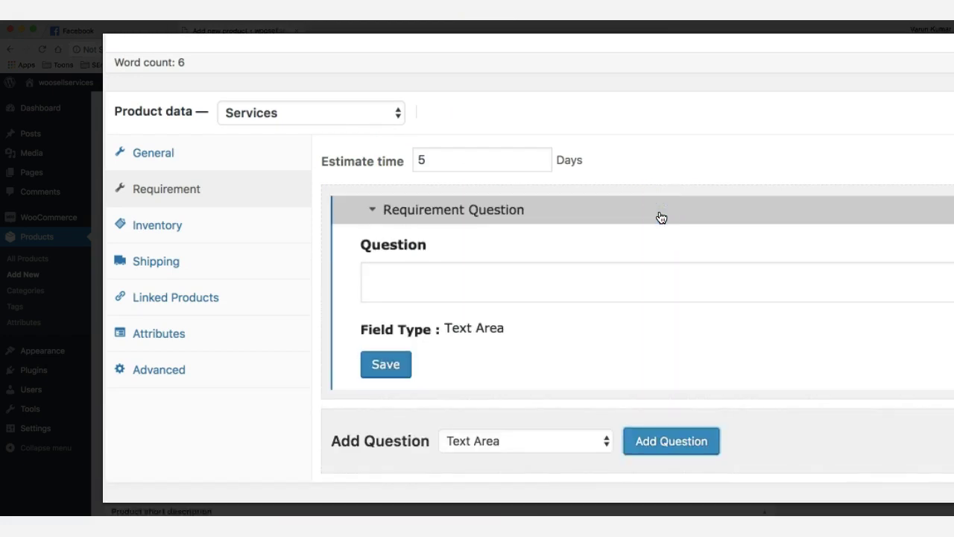
pyautogui.click(558, 270)
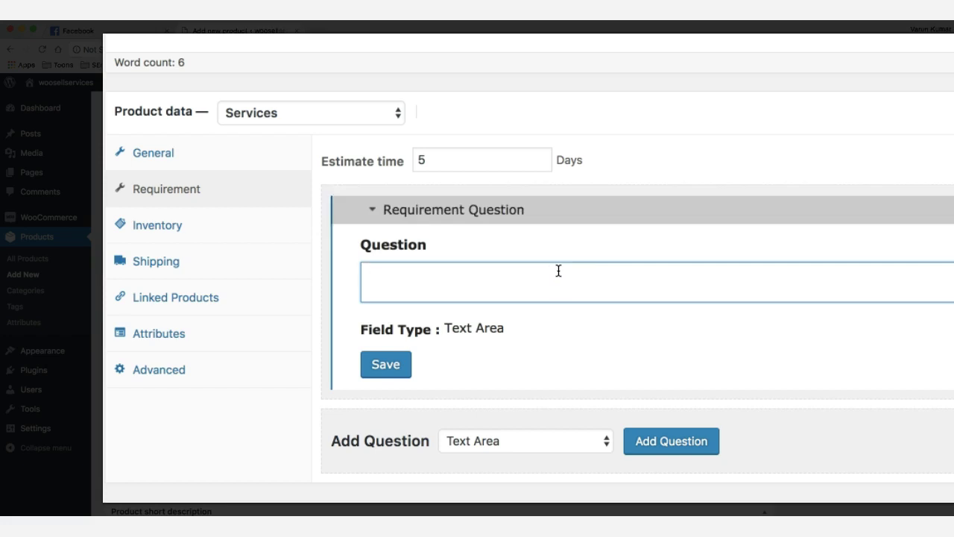
pyautogui.write('Please ')
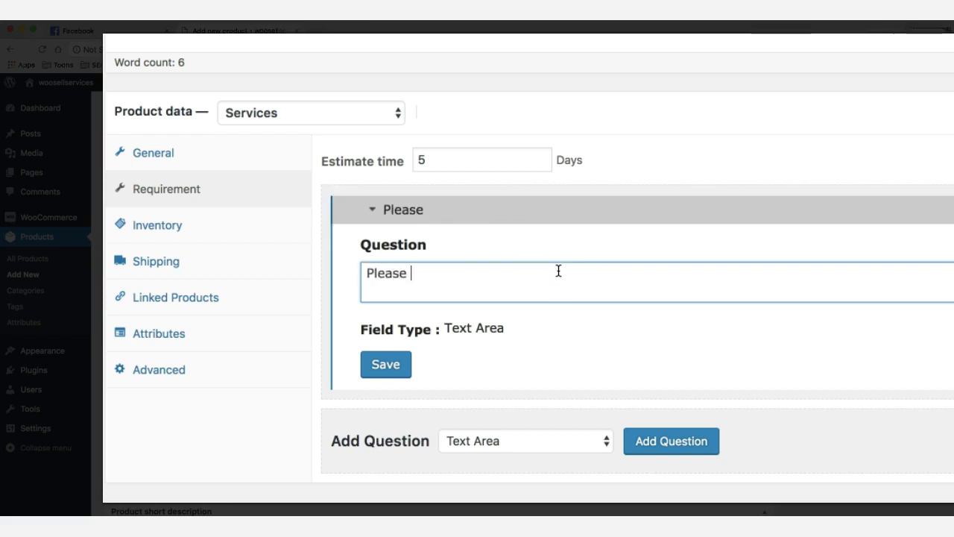
pyautogui.write('sennd the u')
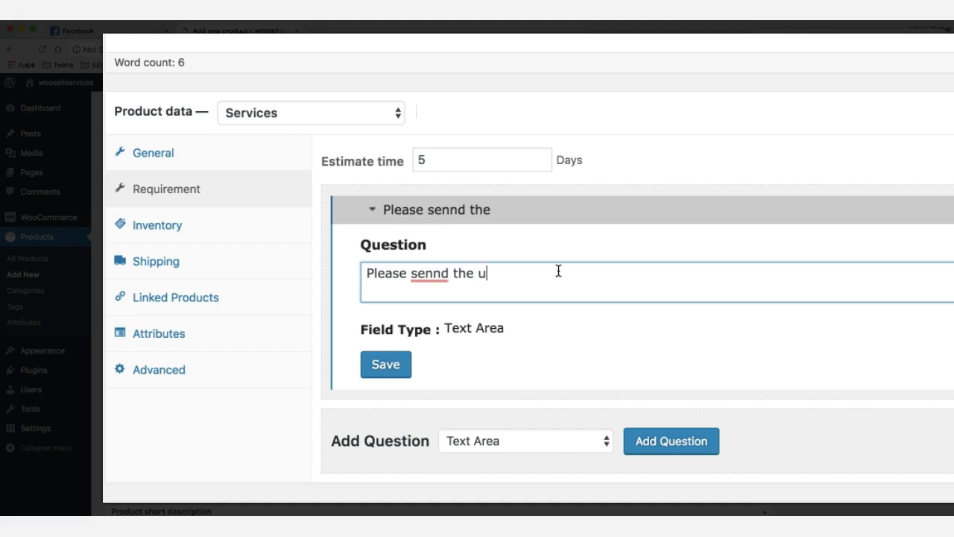
pyautogui.write('ser log')
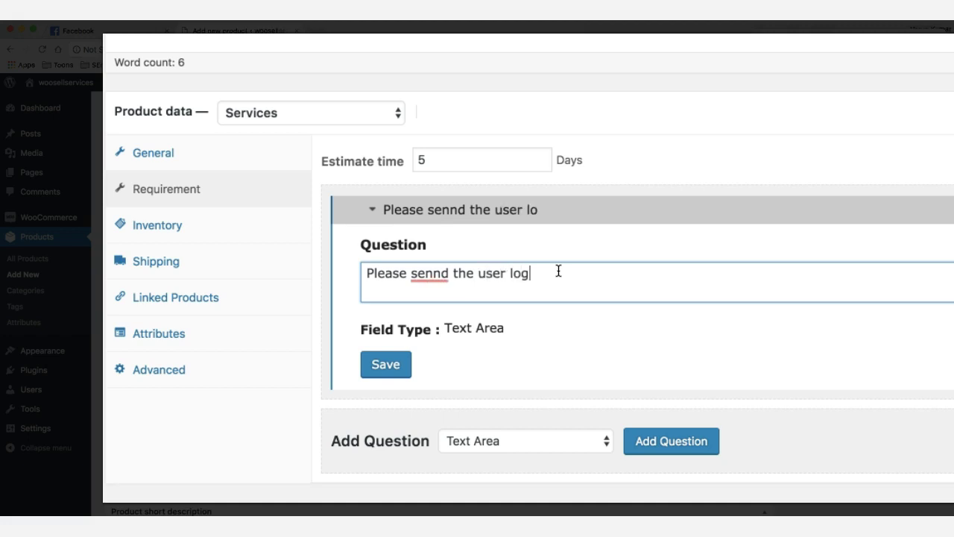
pyautogui.write('in details')
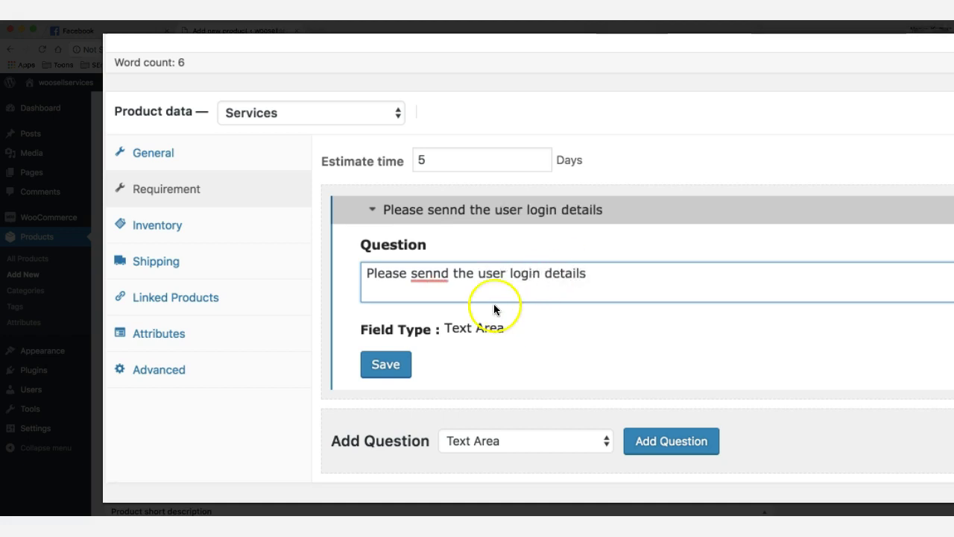
pyautogui.click(441, 271)
pyautogui.click(449, 171)
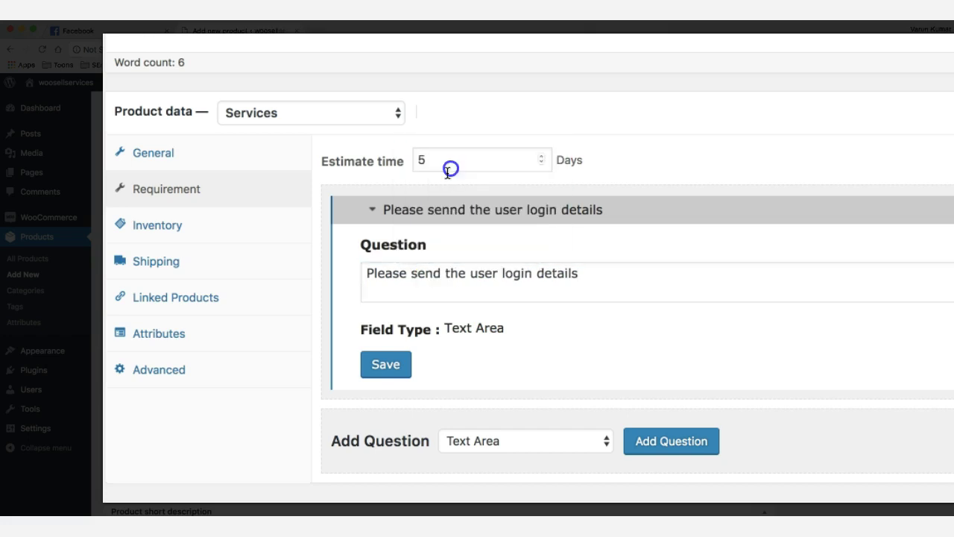
pyautogui.click(403, 365)
# Add a second Text Area question 'Please send the FTP details.'
pyautogui.click(543, 276)
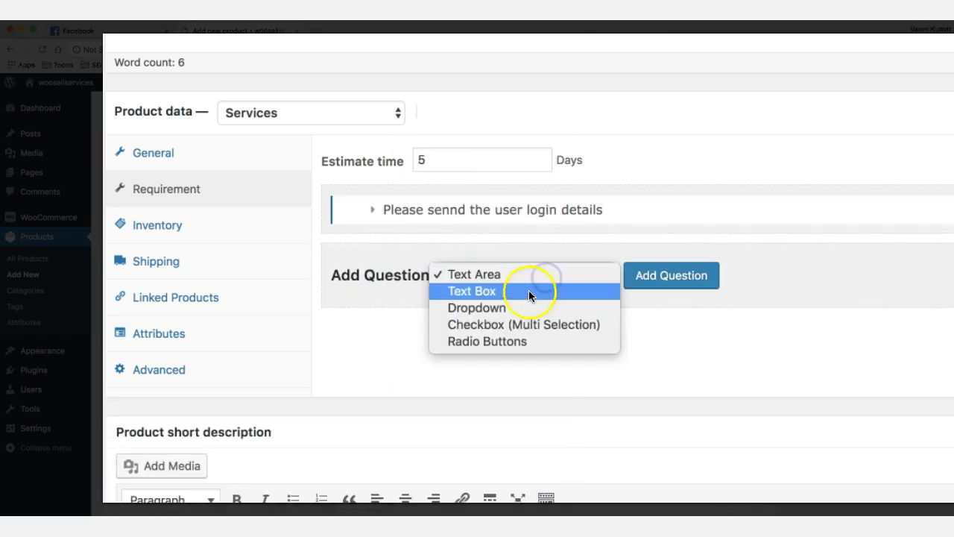
pyautogui.click(529, 275)
pyautogui.click(665, 279)
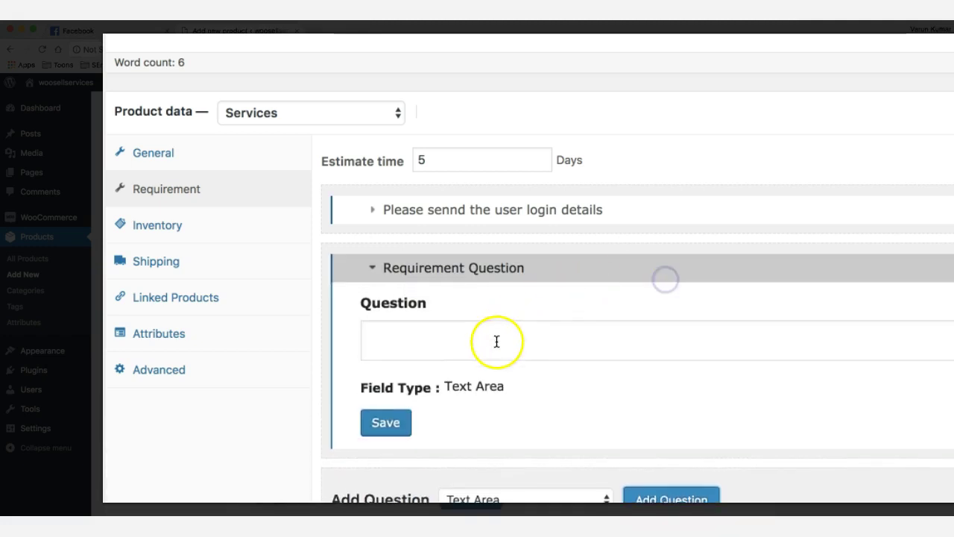
pyautogui.click(495, 340)
pyautogui.write('Please sen')
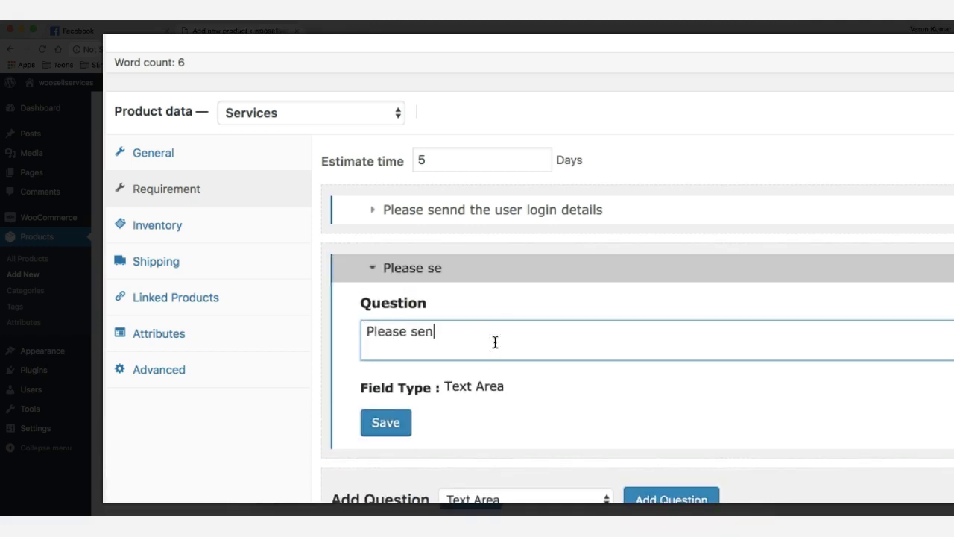
pyautogui.write('d the FTP det')
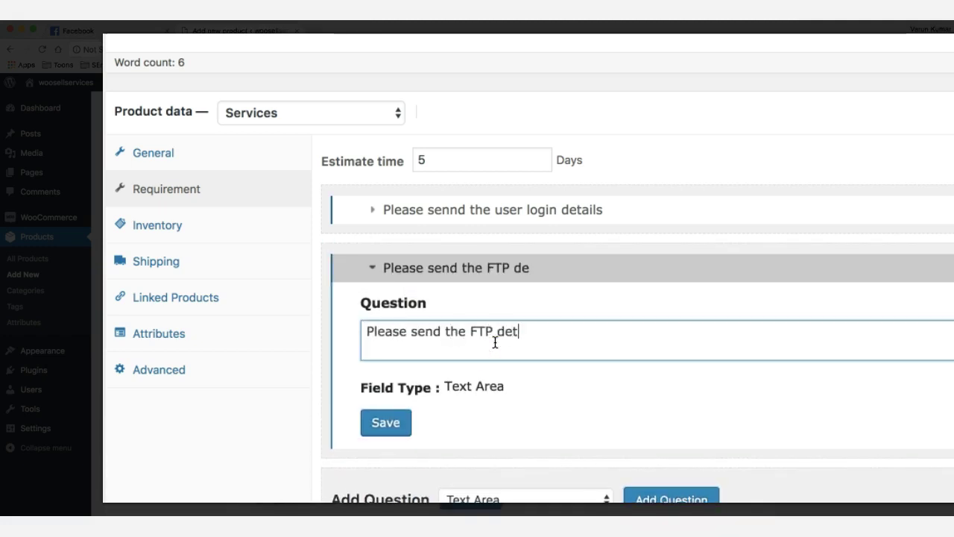
pyautogui.write('ails.')
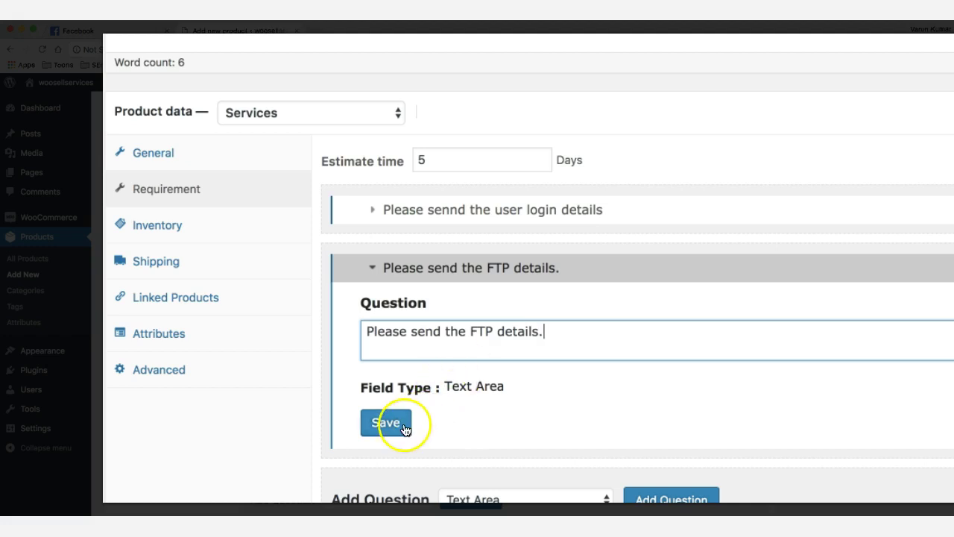
pyautogui.click(392, 423)
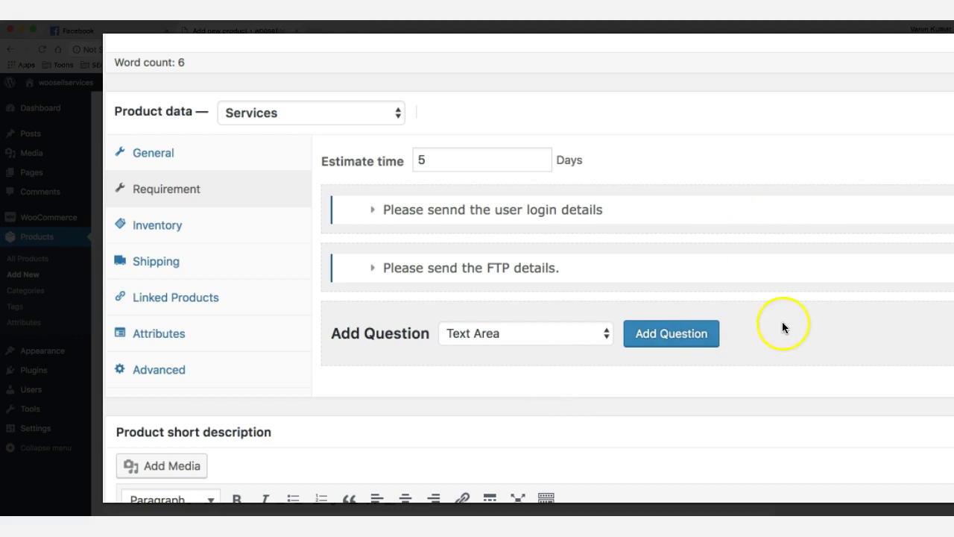
pyautogui.click(528, 336)
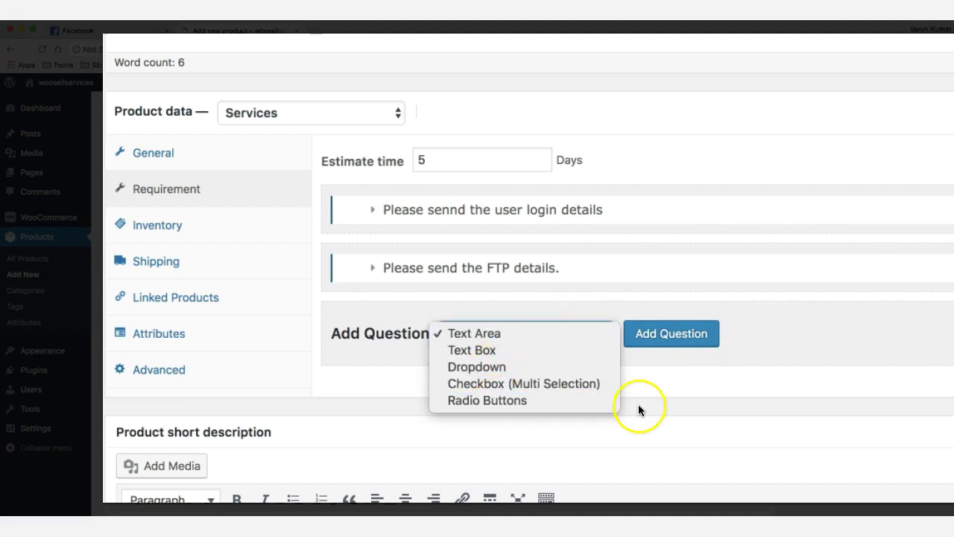
pyautogui.click(864, 351)
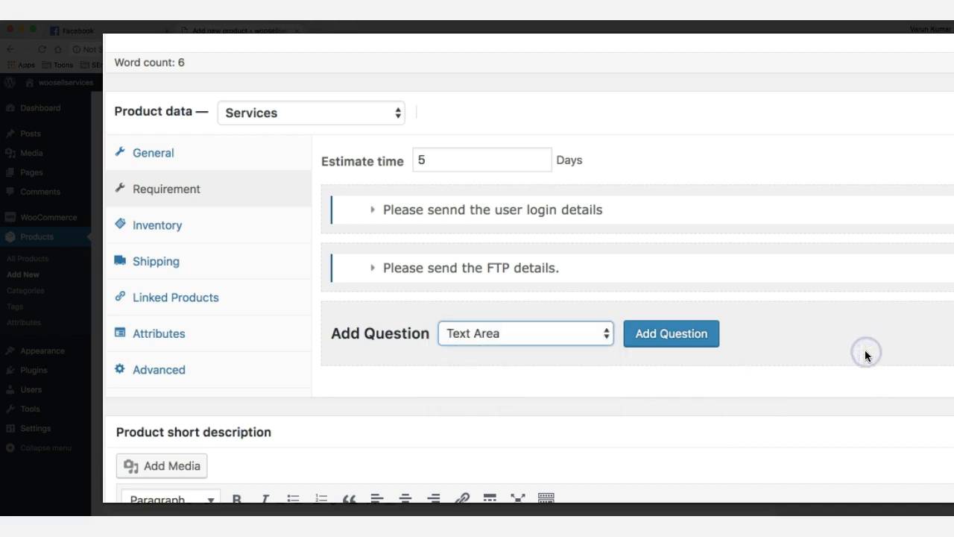
pyautogui.click(501, 334)
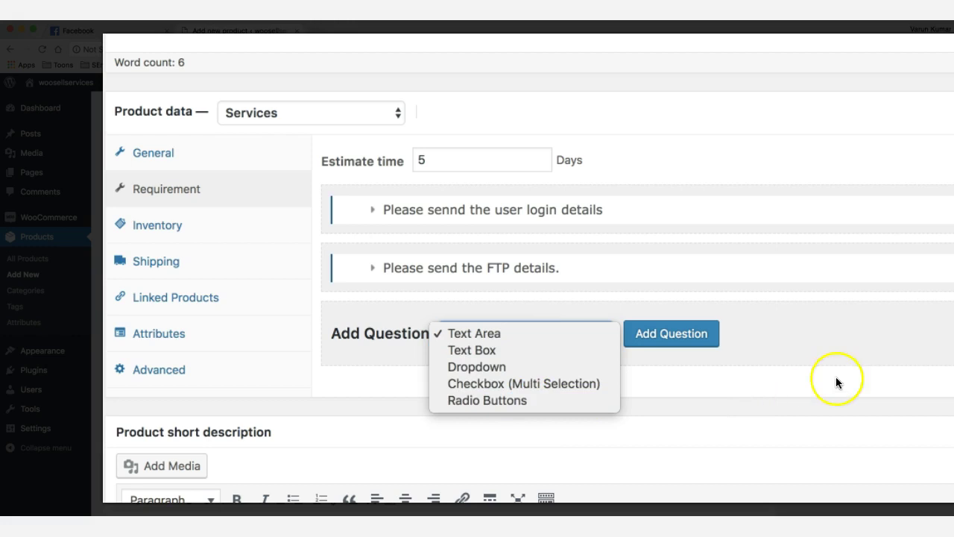
pyautogui.click(843, 349)
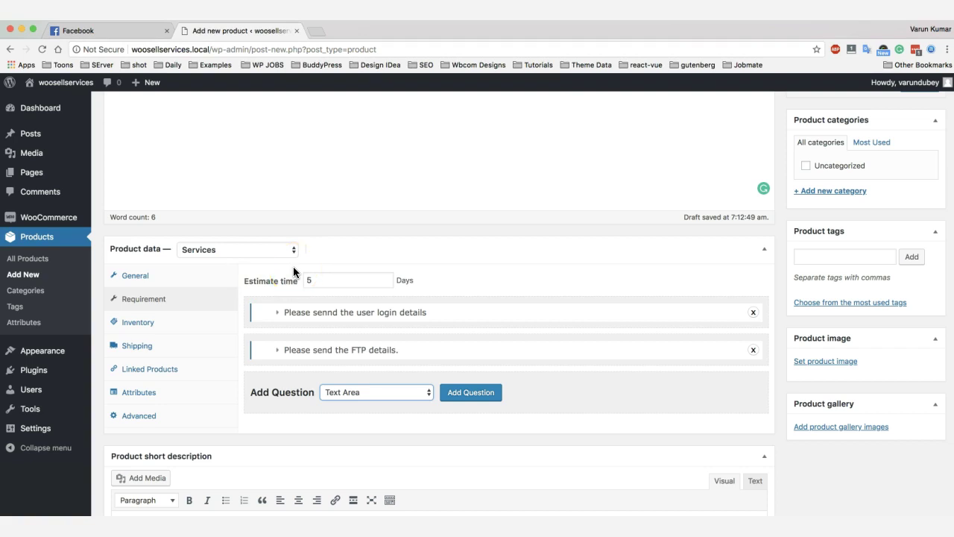
# Confirm the product data type stays set to Services
pyautogui.click(222, 248)
pyautogui.click(355, 255)
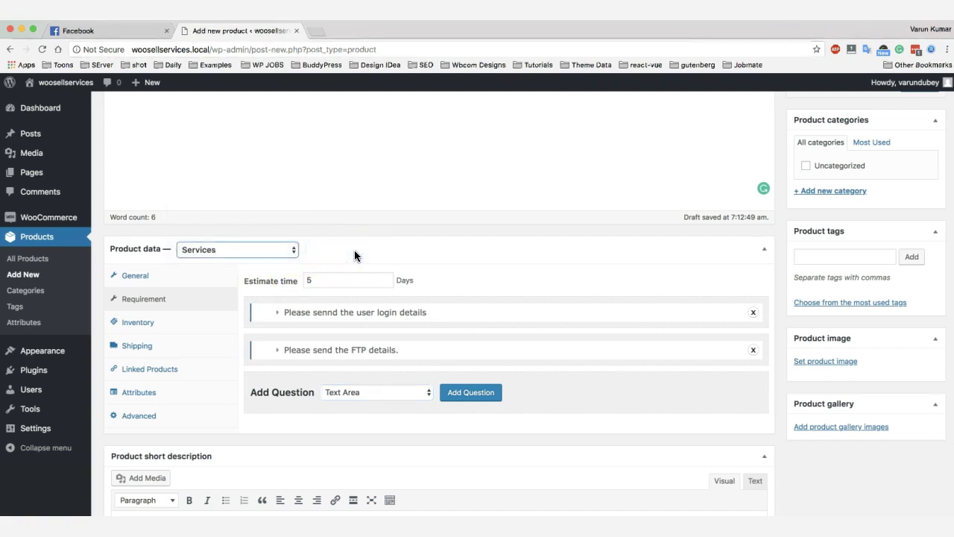
pyautogui.scroll(-1, 355, 255)
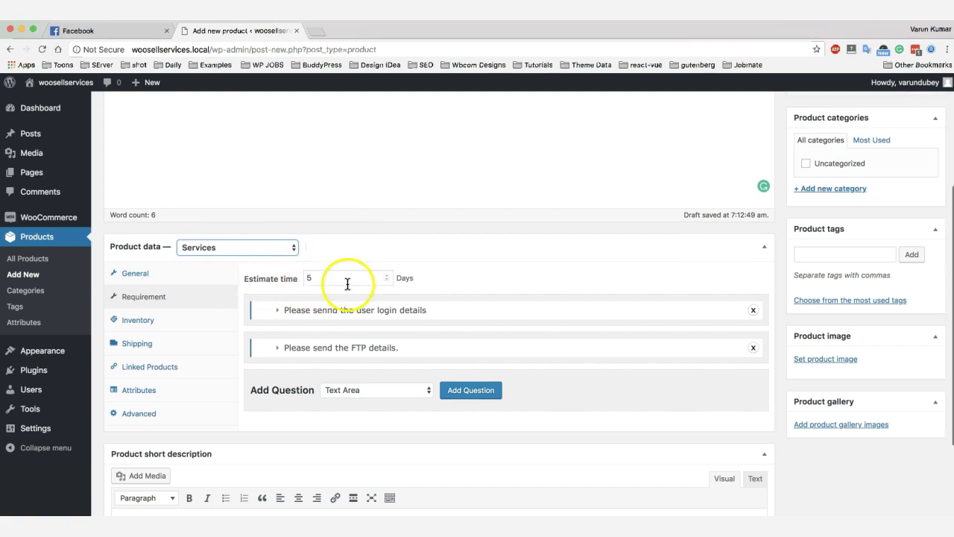
pyautogui.click(472, 283)
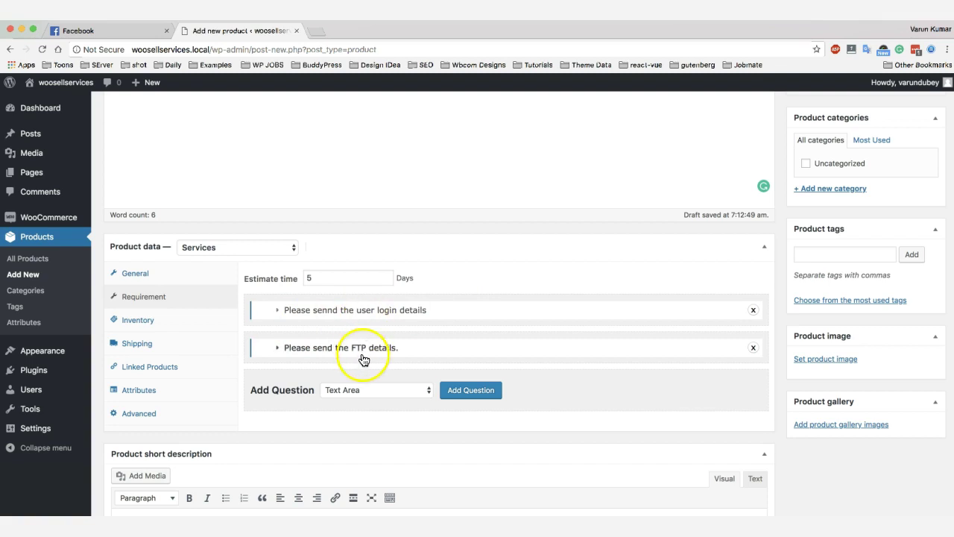
pyautogui.scroll(-1, 363, 357)
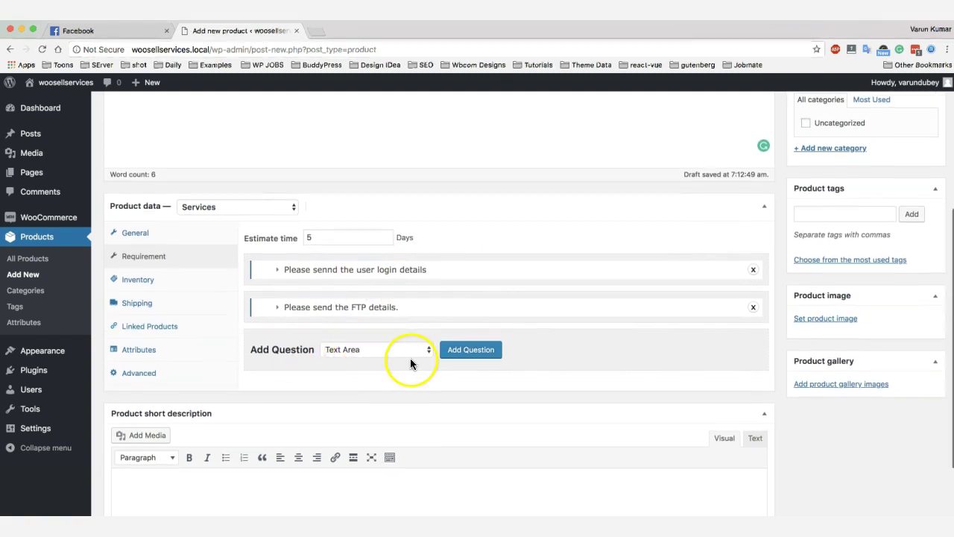
pyautogui.scroll(-2, 316, 339)
pyautogui.scroll(-1, 317, 339)
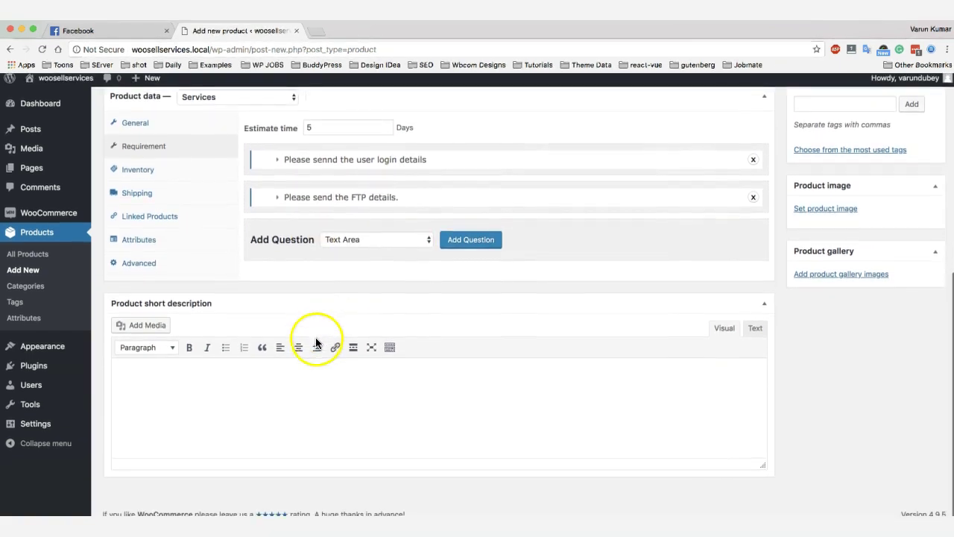
# Copy the main description text and paste it into the product short description
pyautogui.click(253, 389)
pyautogui.scroll(5, 298, 298)
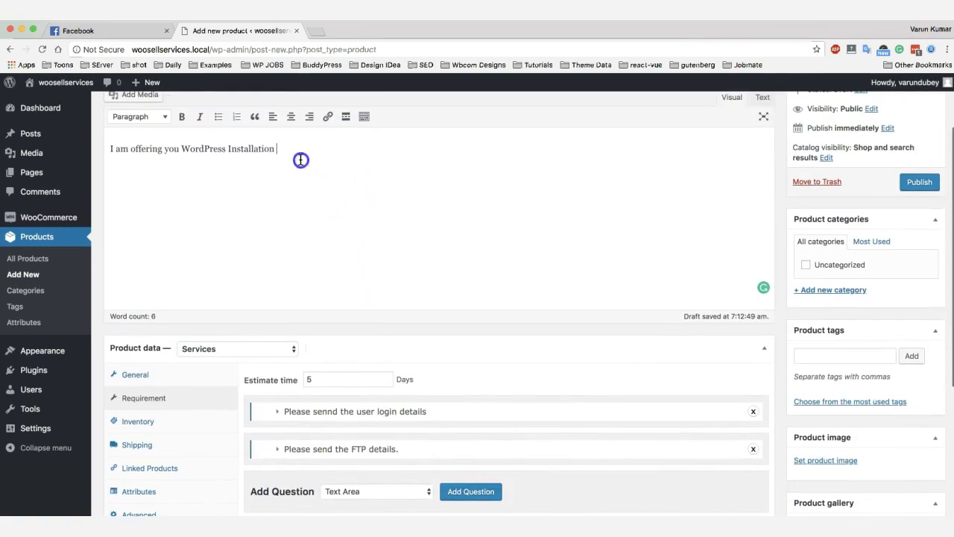
pyautogui.moveTo(301, 158); pyautogui.dragTo(110, 141)
pyautogui.hotkey('ctrl', 'c')
pyautogui.scroll(-2, 255, 341)
pyautogui.scroll(-3, 223, 410)
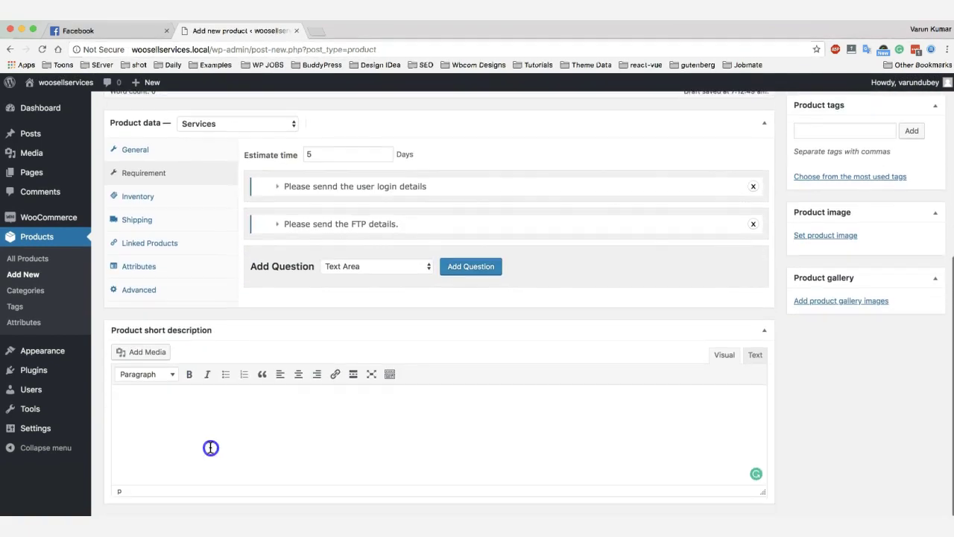
pyautogui.click(211, 445)
pyautogui.hotkey('ctrl', 'v')
pyautogui.scroll(2, 298, 405)
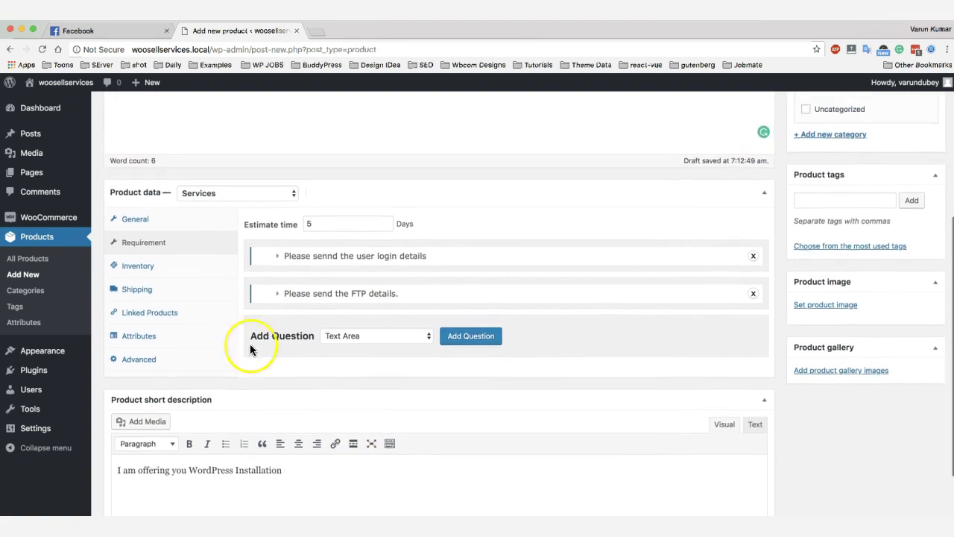
pyautogui.scroll(1, 335, 298)
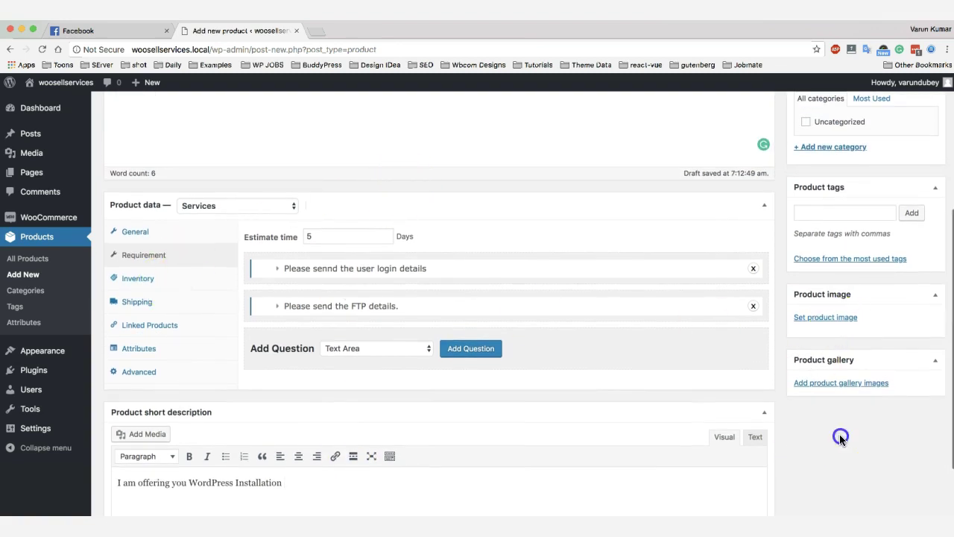
# Upload Reign Social Solution.jpeg and select it in the Media Library as the product image
pyautogui.click(812, 319)
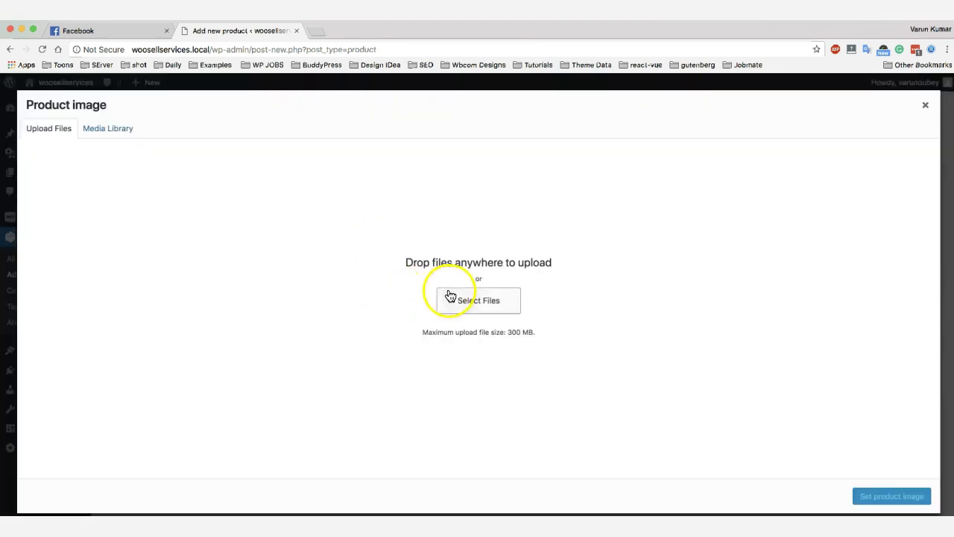
pyautogui.click(450, 297)
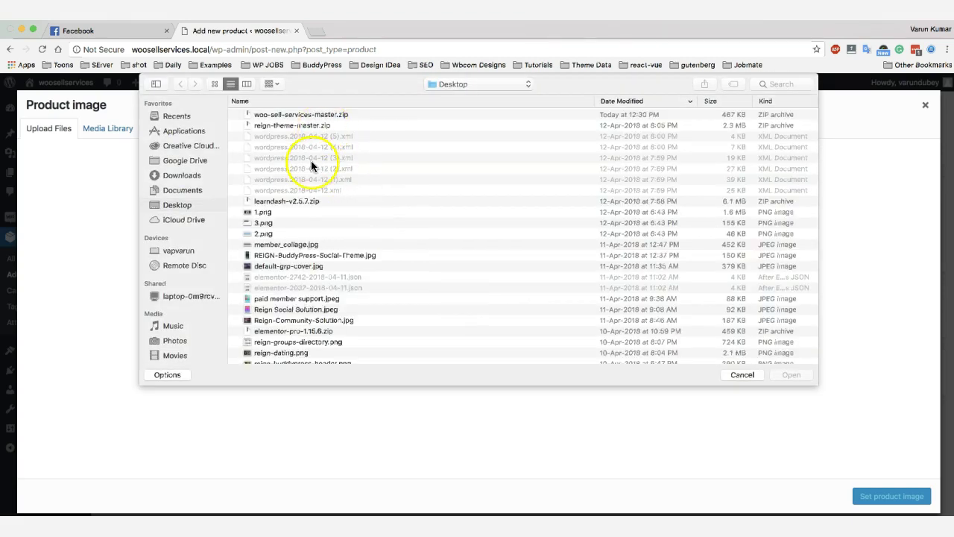
pyautogui.scroll(-3, 320, 224)
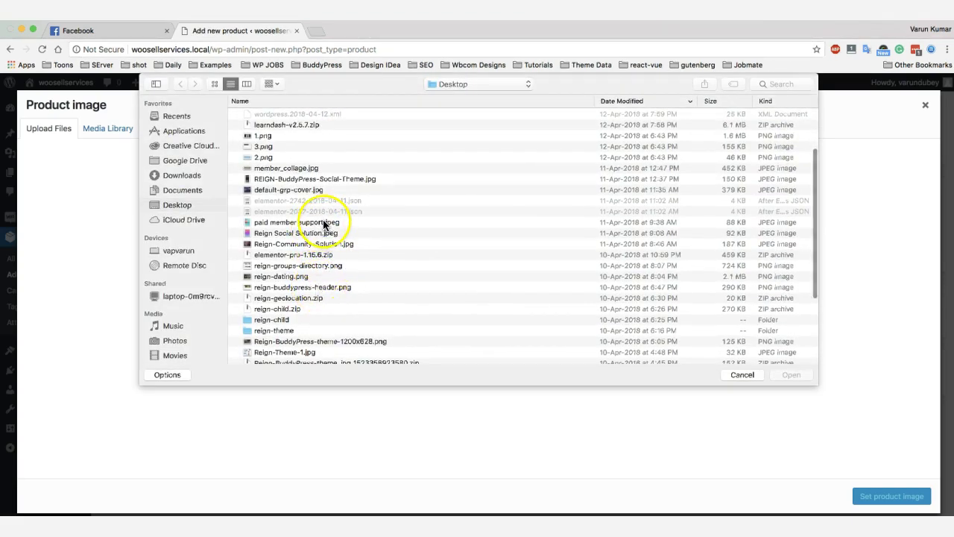
pyautogui.doubleClick(321, 235)
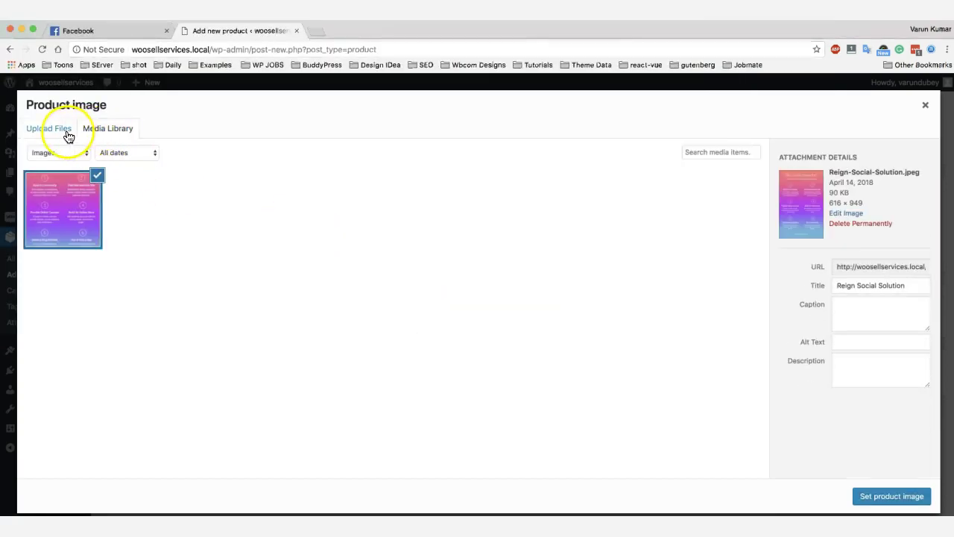
pyautogui.click(51, 129)
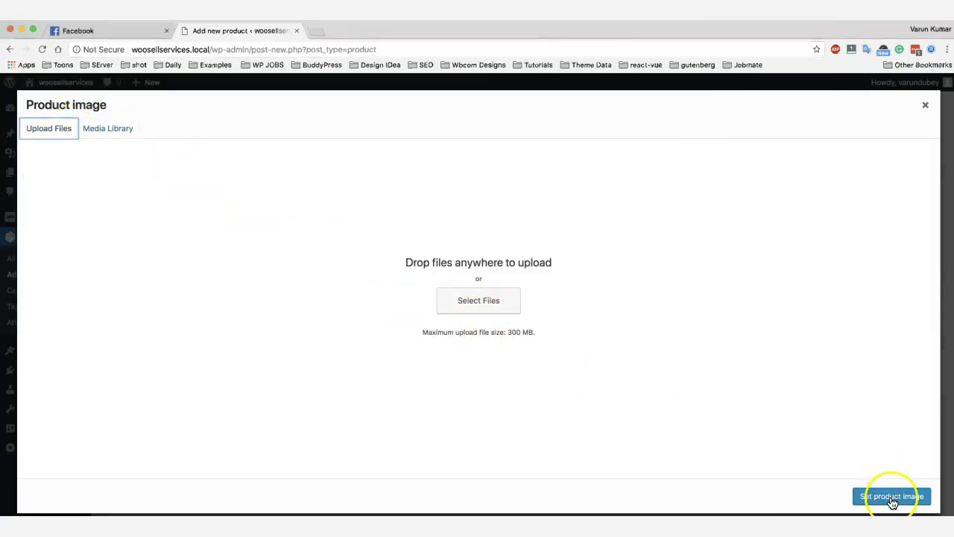
pyautogui.click(108, 128)
pyautogui.click(97, 177)
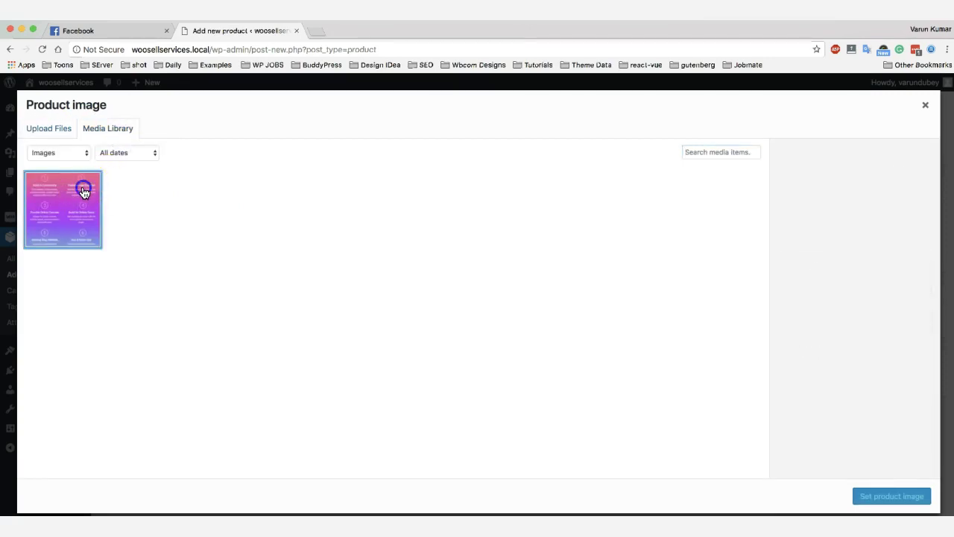
# Set the uploaded image as the New Service product image
pyautogui.click(869, 495)
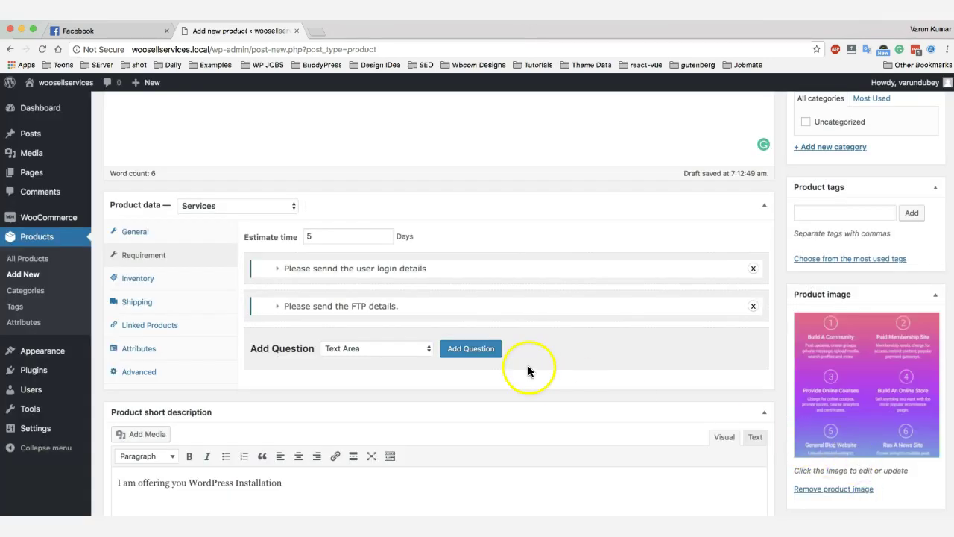
pyautogui.scroll(2, 448, 343)
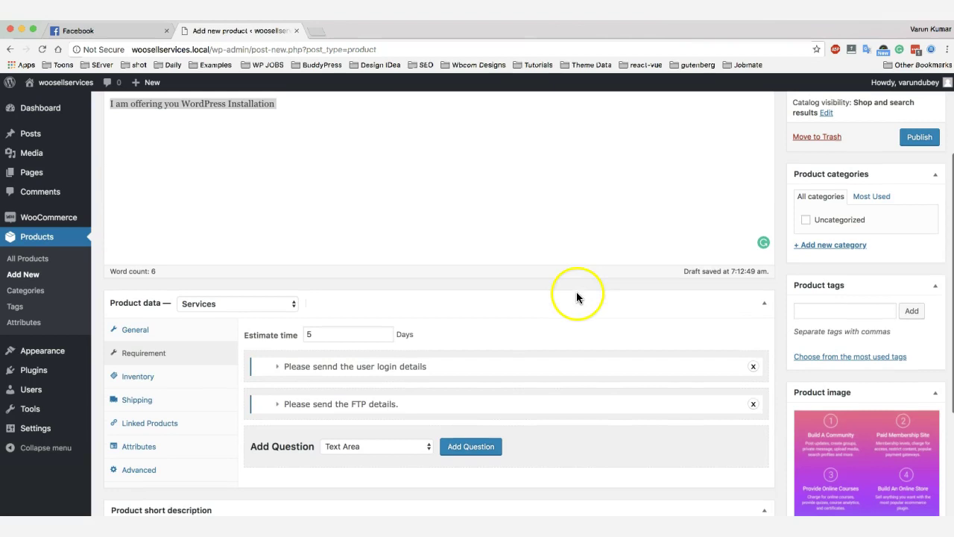
pyautogui.scroll(2, 827, 304)
pyautogui.scroll(1, 823, 300)
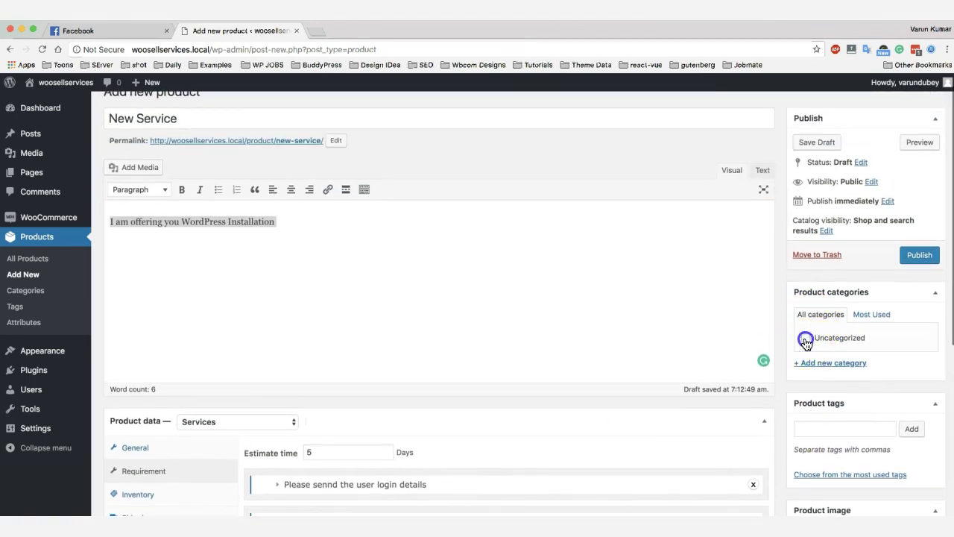
pyautogui.scroll(-3, 503, 303)
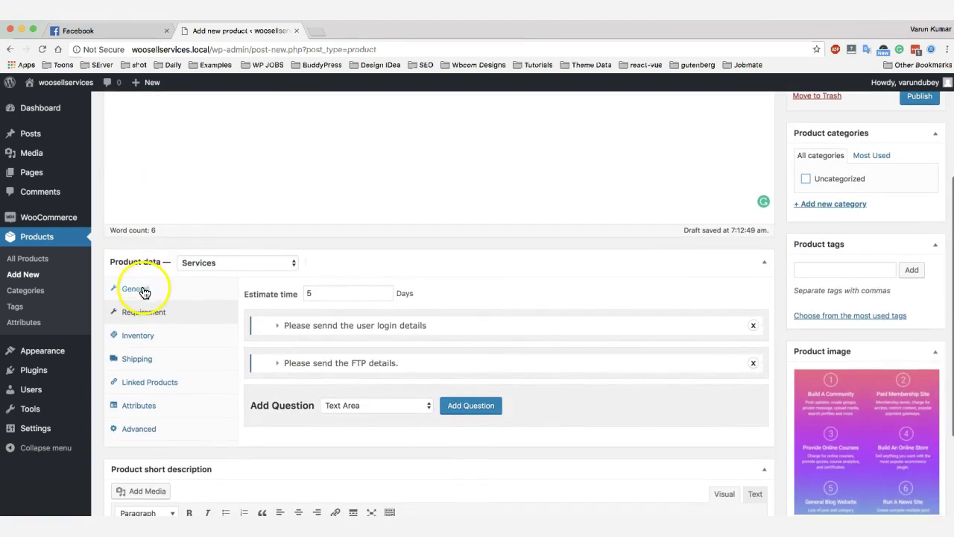
# Enter a £100 regular price and a £99 sale price on the General tab
pyautogui.click(143, 291)
pyautogui.click(347, 294)
pyautogui.write('10')
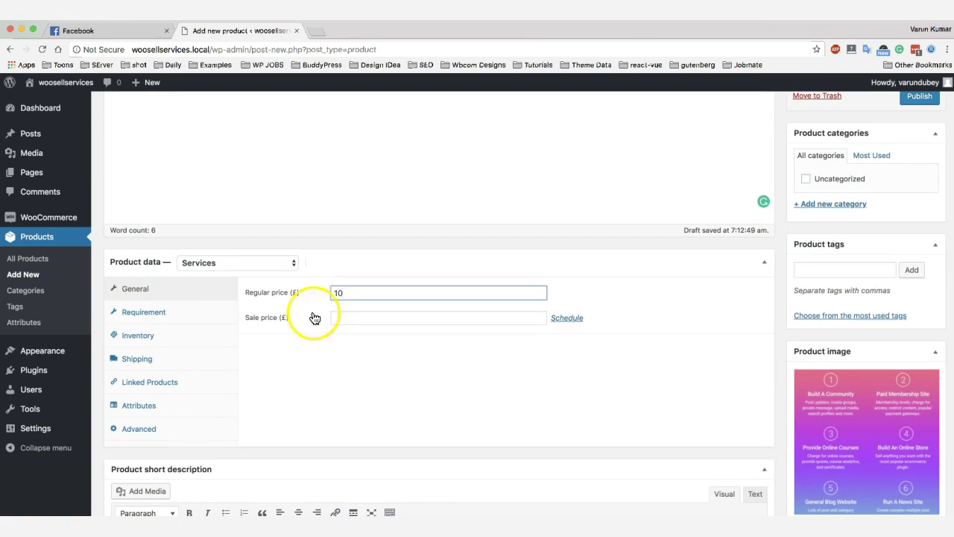
pyautogui.click(338, 317)
pyautogui.write('9')
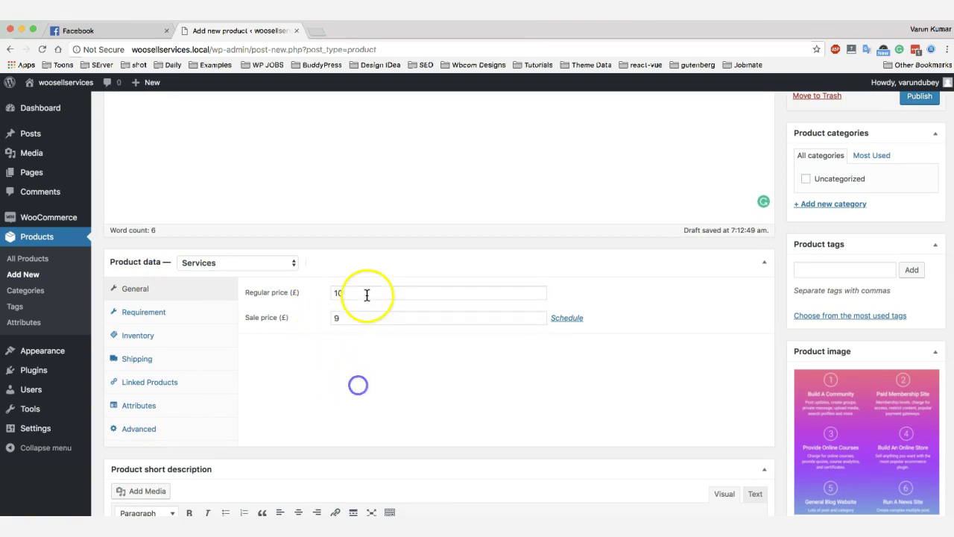
pyautogui.click(366, 295)
pyautogui.click(370, 314)
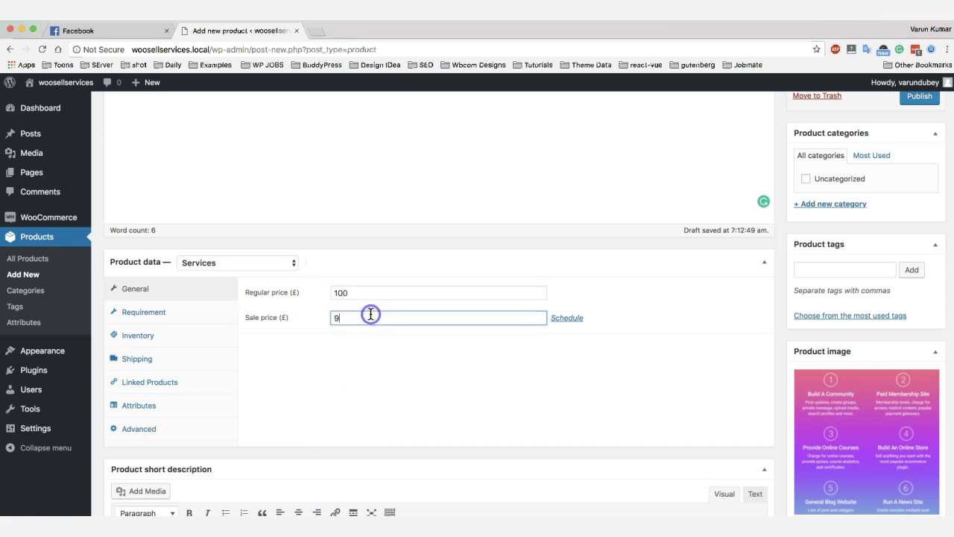
pyautogui.write('9')
pyautogui.click(337, 358)
pyautogui.scroll(5, 820, 246)
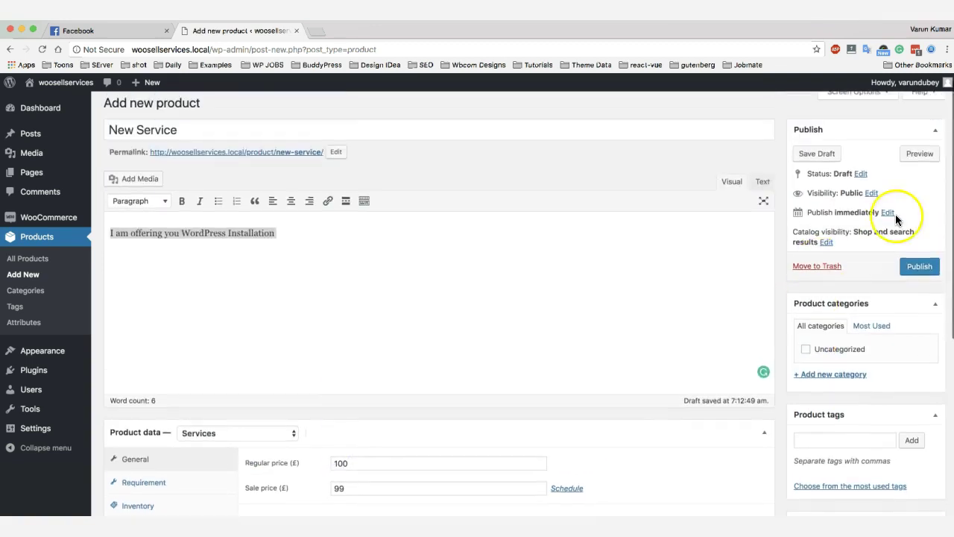
# Publish New Service and view its product page showing £99 down from £100
pyautogui.click(919, 274)
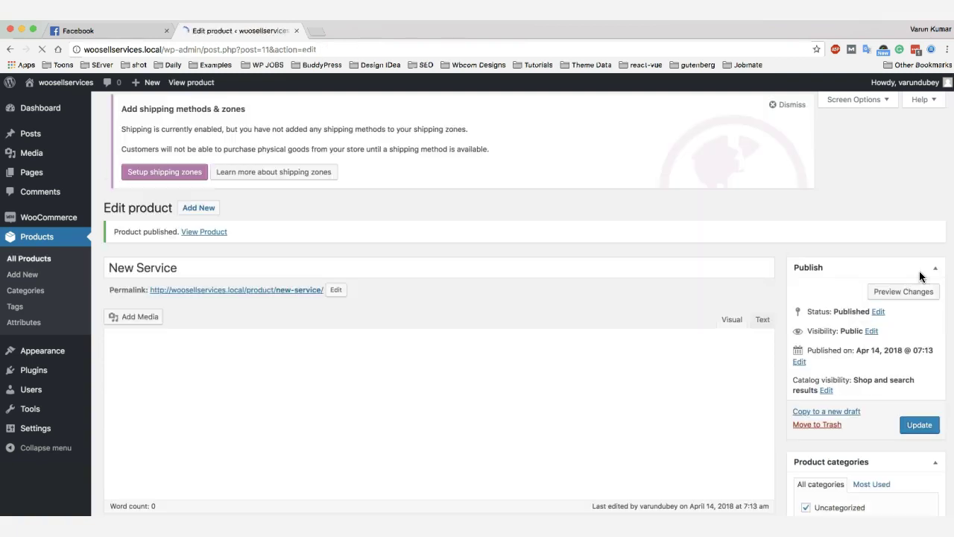
pyautogui.click(619, 235)
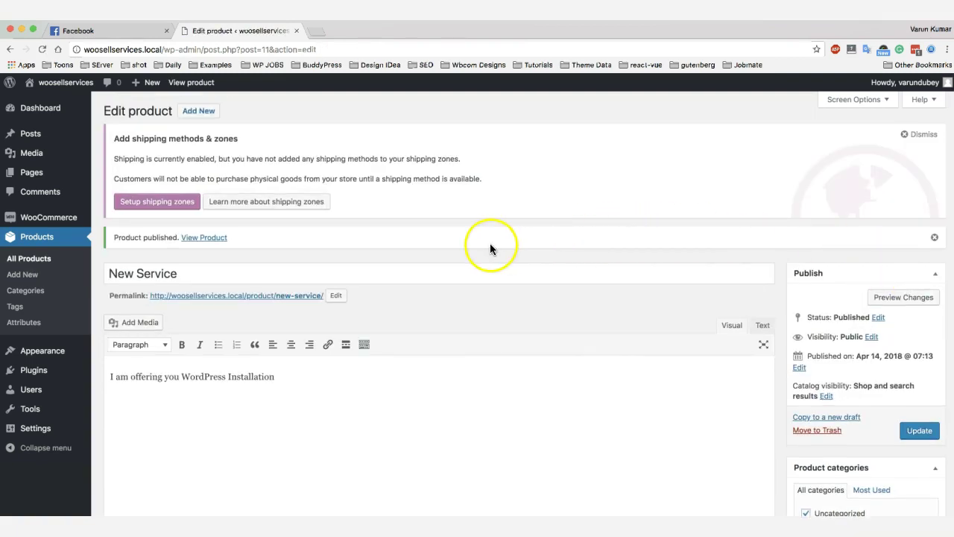
pyautogui.click(272, 295)
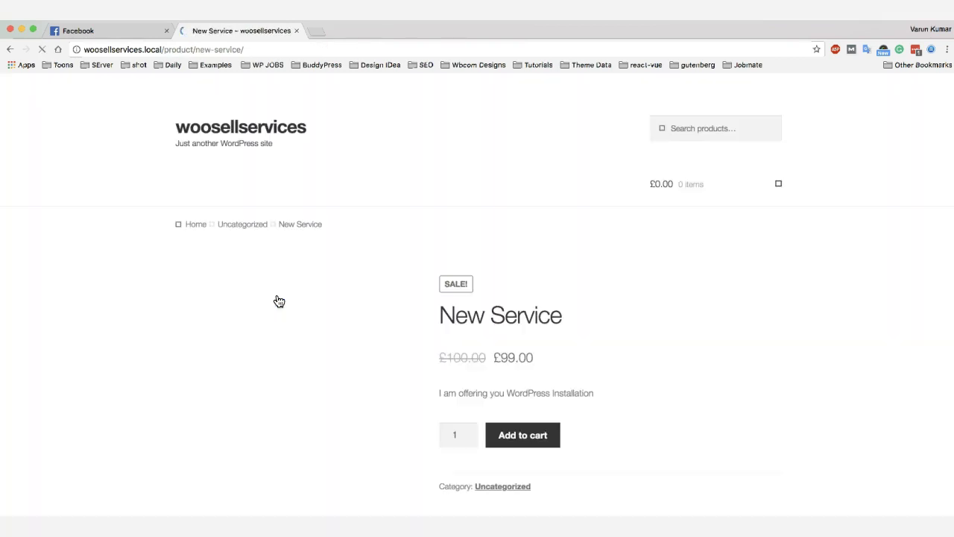
pyautogui.scroll(-3, 717, 322)
pyautogui.scroll(1, 669, 310)
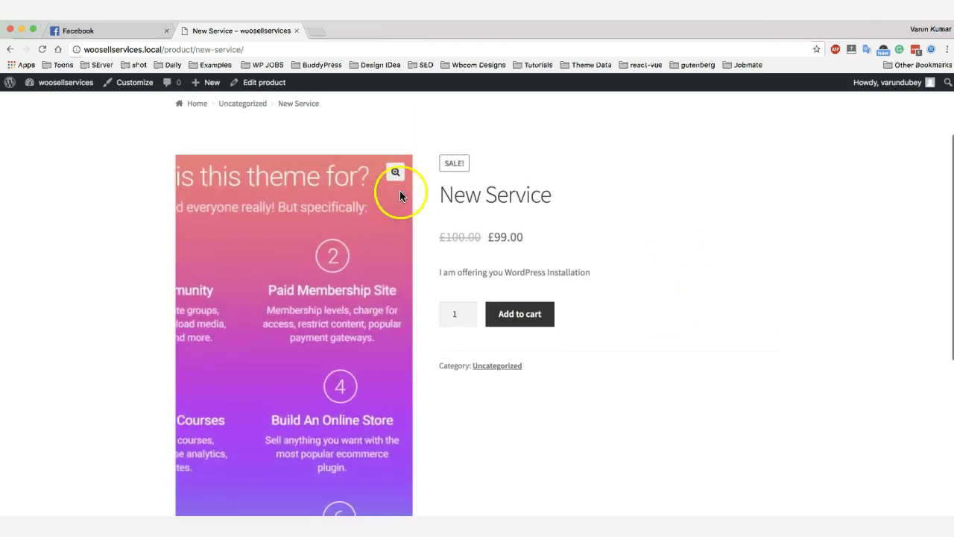
pyautogui.scroll(-2, 810, 330)
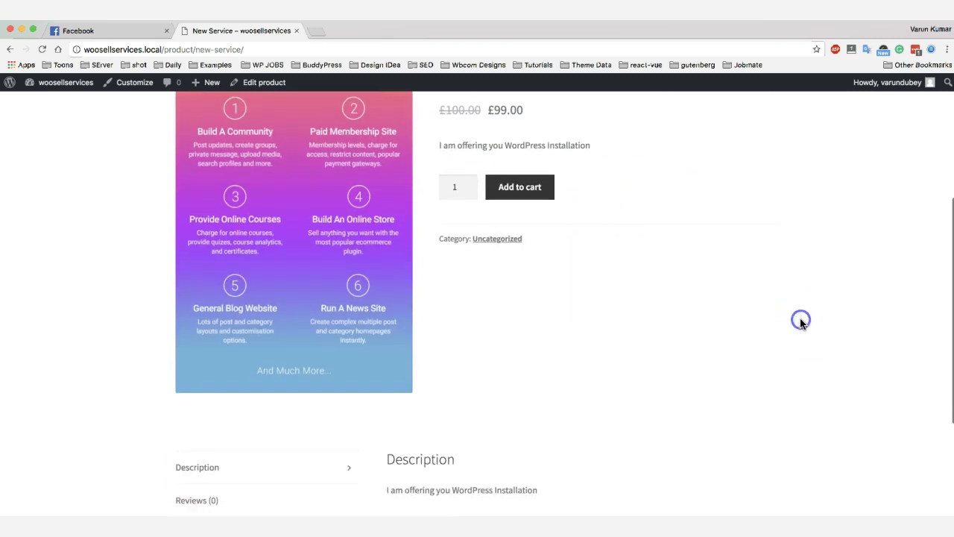
pyautogui.scroll(5, 797, 319)
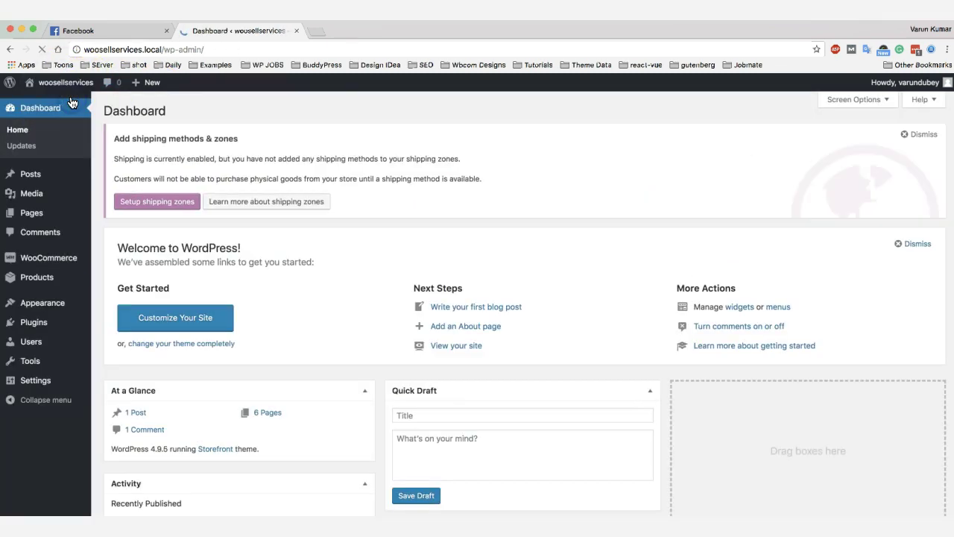
# Dismiss the Welcome and shipping notices, switch to the customer user, and browse the Shop
pyautogui.click(914, 244)
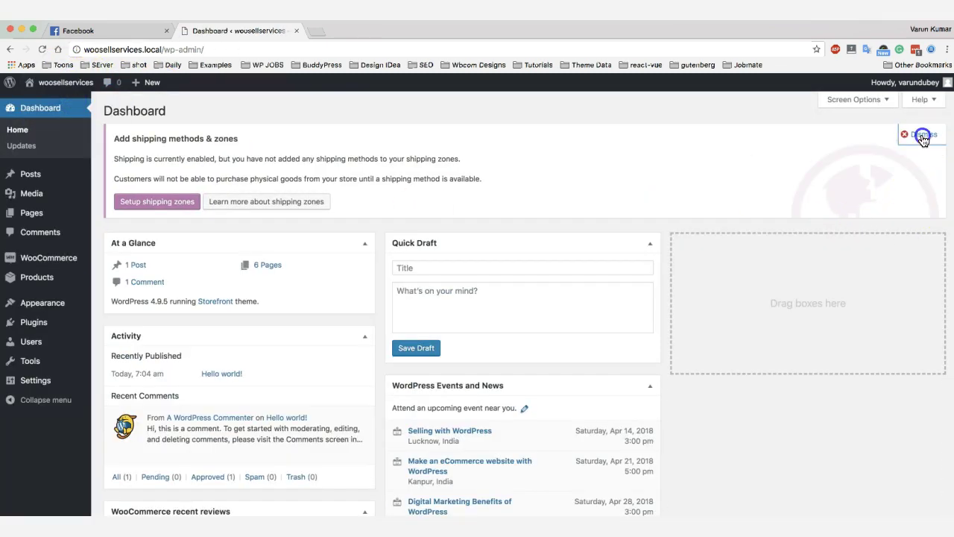
pyautogui.click(919, 135)
pyautogui.moveTo(31, 342)
pyautogui.click(127, 344)
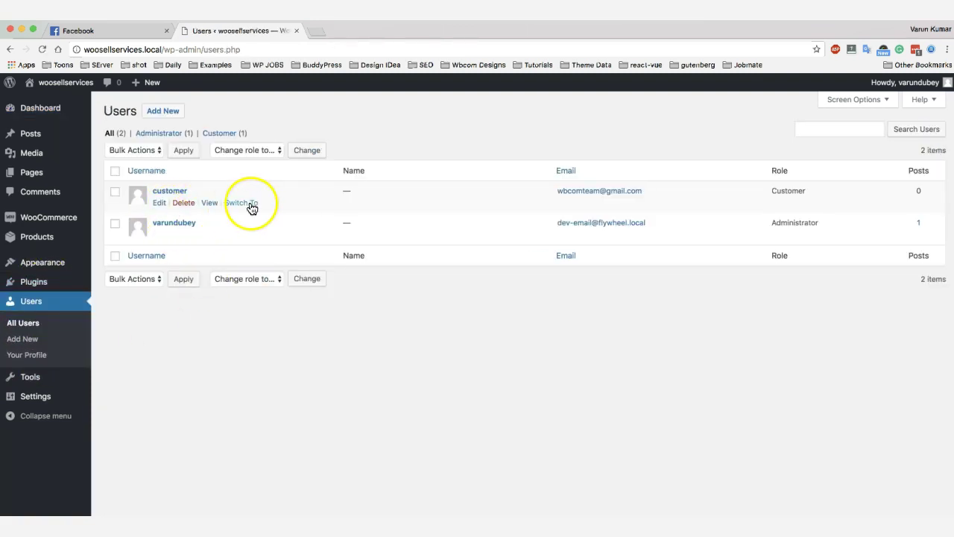
pyautogui.click(250, 204)
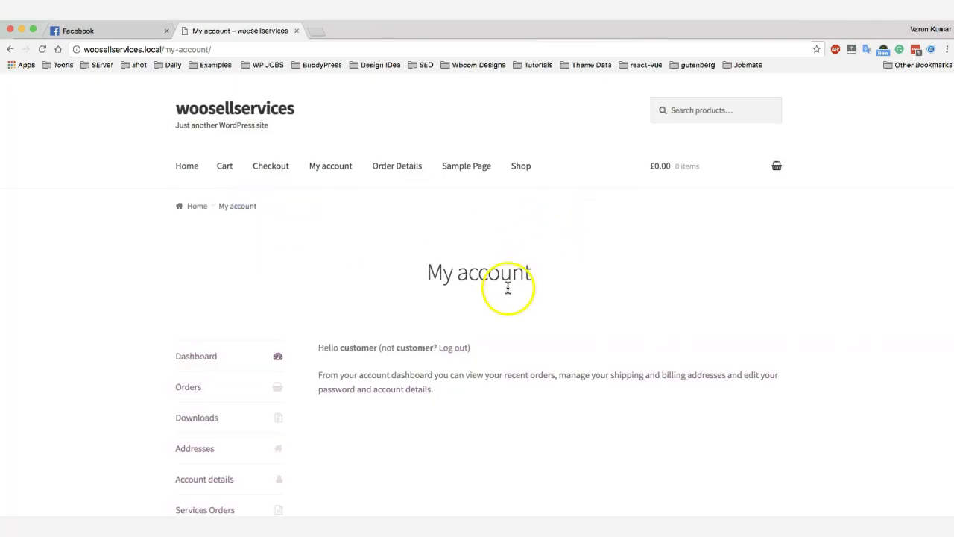
pyautogui.click(666, 257)
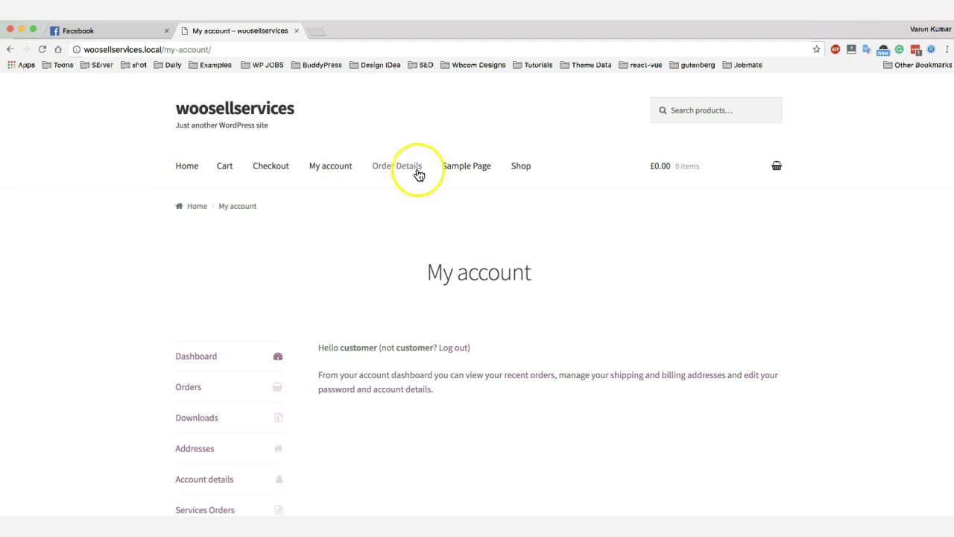
pyautogui.click(523, 168)
# Add two New Service units to the cart for £198 and proceed to checkout
pyautogui.scroll(-3, 388, 300)
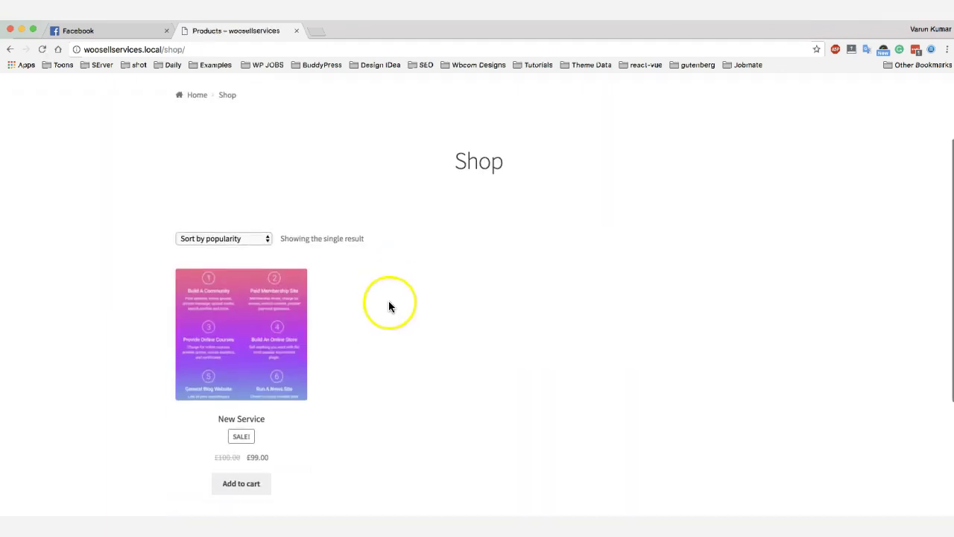
pyautogui.scroll(-2, 232, 370)
pyautogui.click(238, 363)
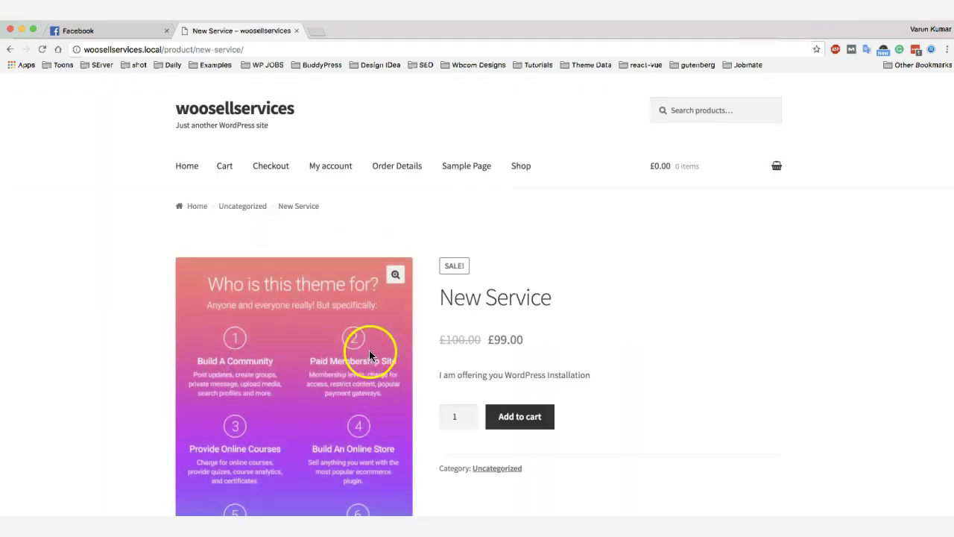
pyautogui.click(545, 299)
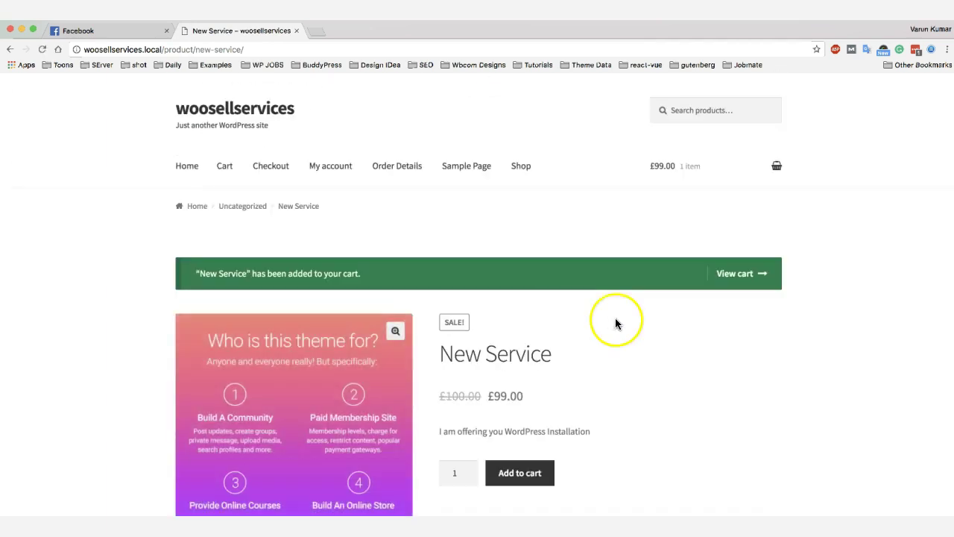
pyautogui.scroll(-3, 607, 319)
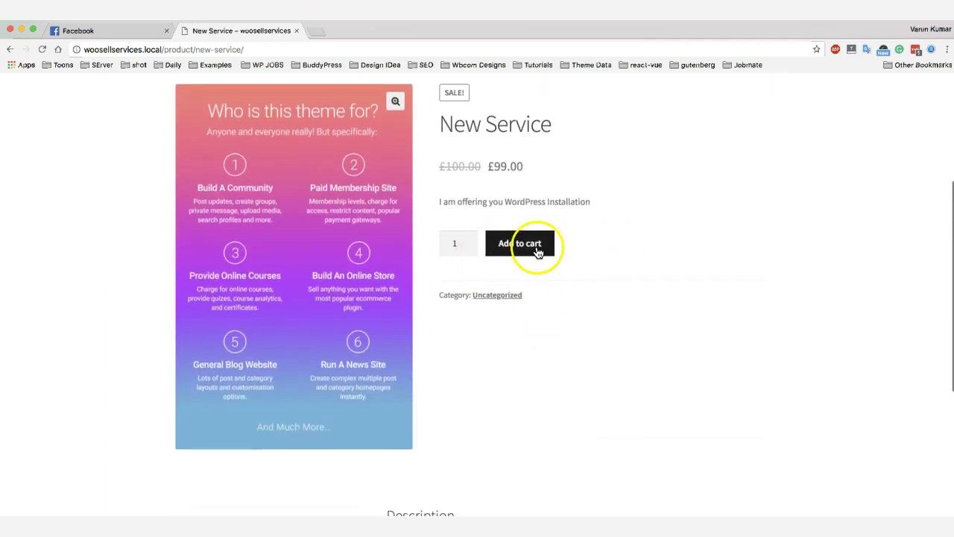
pyautogui.click(538, 250)
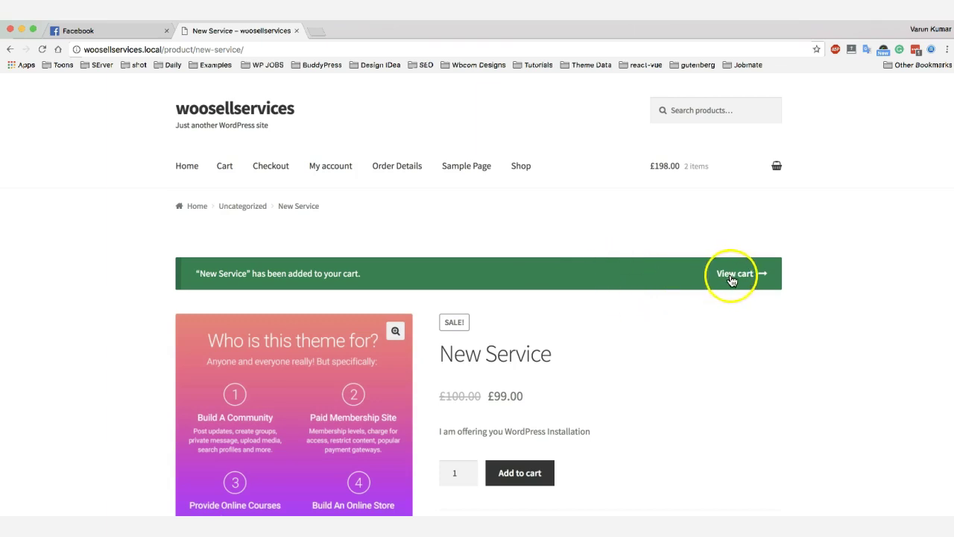
pyautogui.click(731, 274)
pyautogui.scroll(-5, 535, 295)
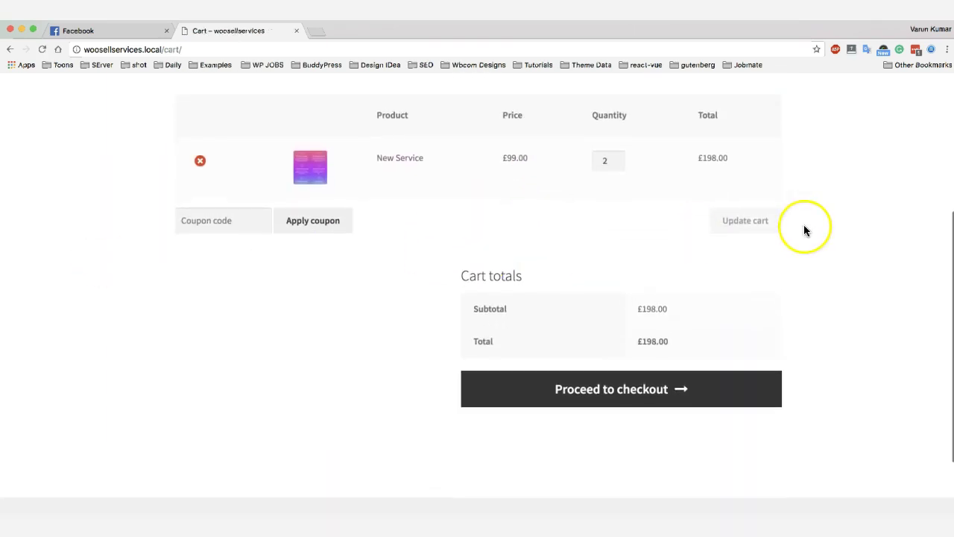
pyautogui.click(665, 389)
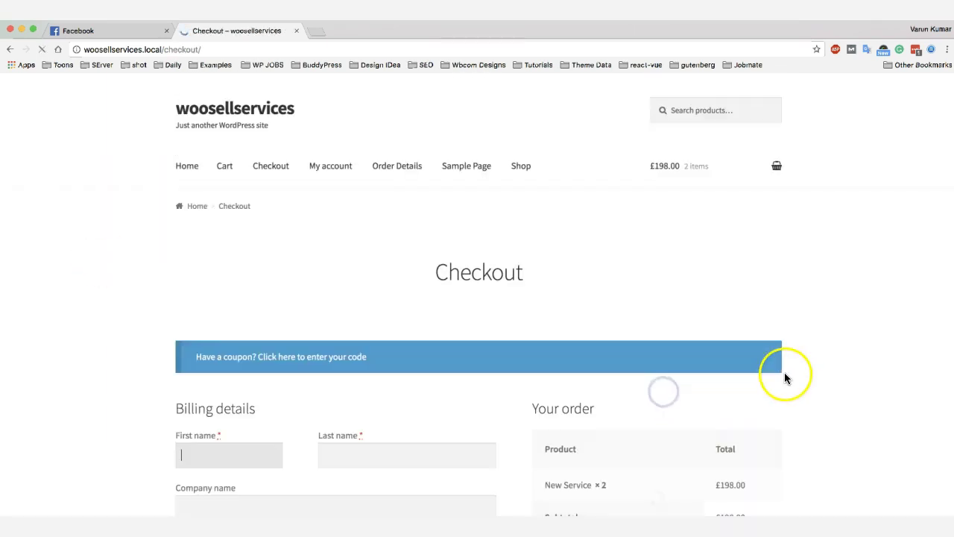
# Enter billing first name 'Wbcom', last name 'm' and company 'Wb'
pyautogui.scroll(-5, 545, 332)
pyautogui.scroll(-2, 545, 332)
pyautogui.click(195, 132)
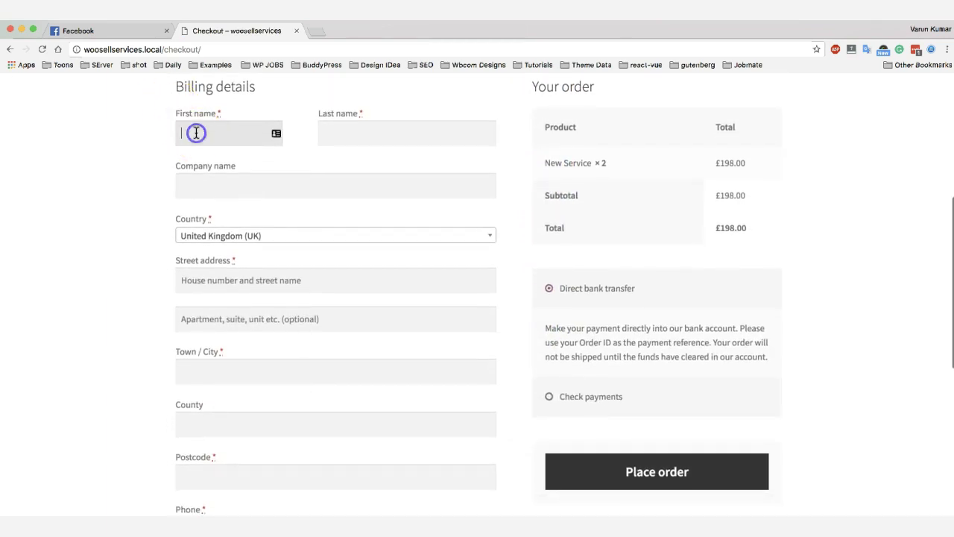
pyautogui.write('Wbcom')
pyautogui.press('Tab')
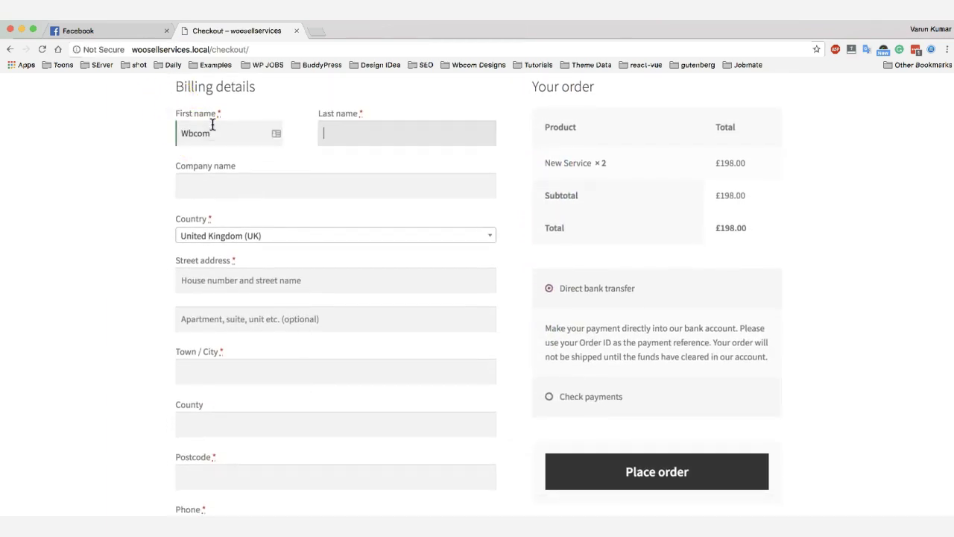
pyautogui.write('Team')
pyautogui.press('Tab')
pyautogui.write('Wb')
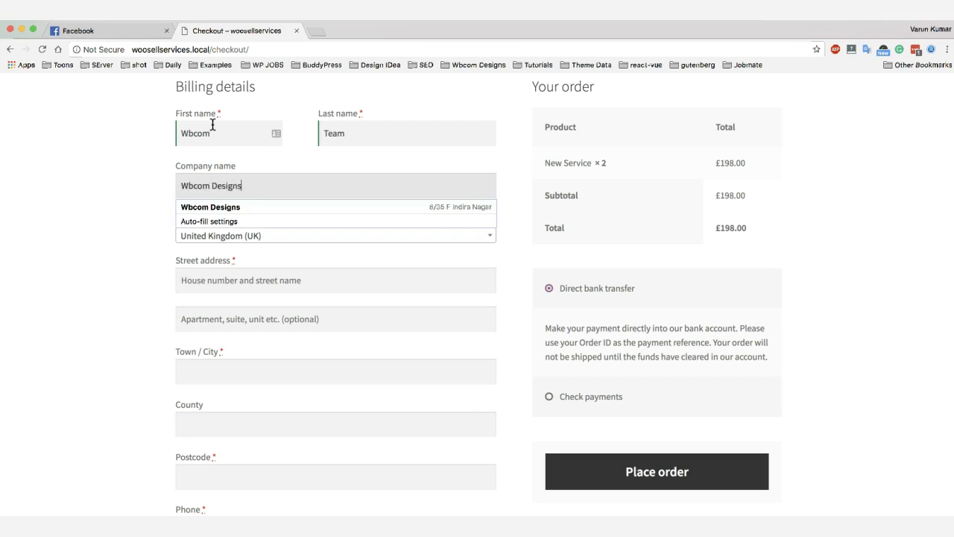
pyautogui.press('Tab')
# Fill the saved Indira Nagar address and choose Andaman and Nicobar Islands as the state
pyautogui.click(219, 277)
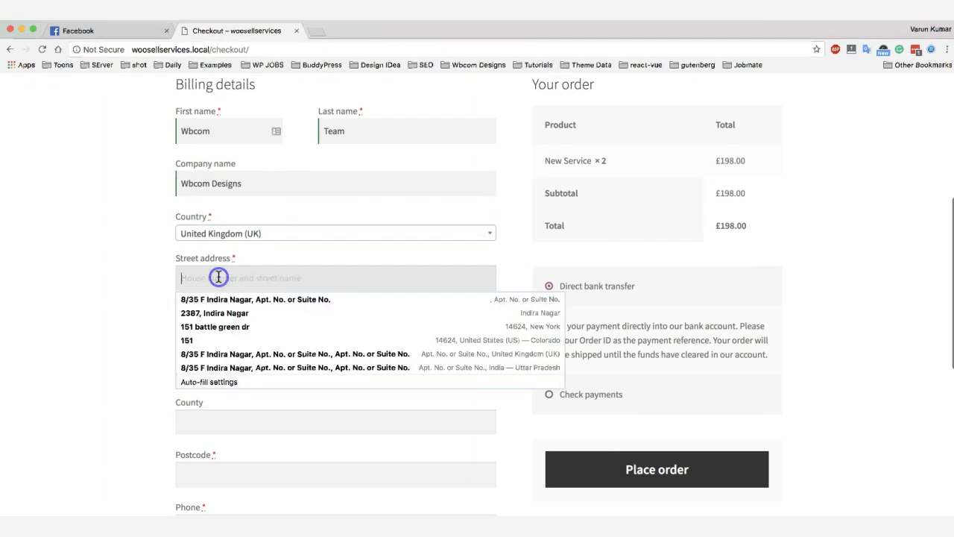
pyautogui.press('Down')
pyautogui.press('Return')
pyautogui.scroll(-3, 102, 293)
pyautogui.click(238, 300)
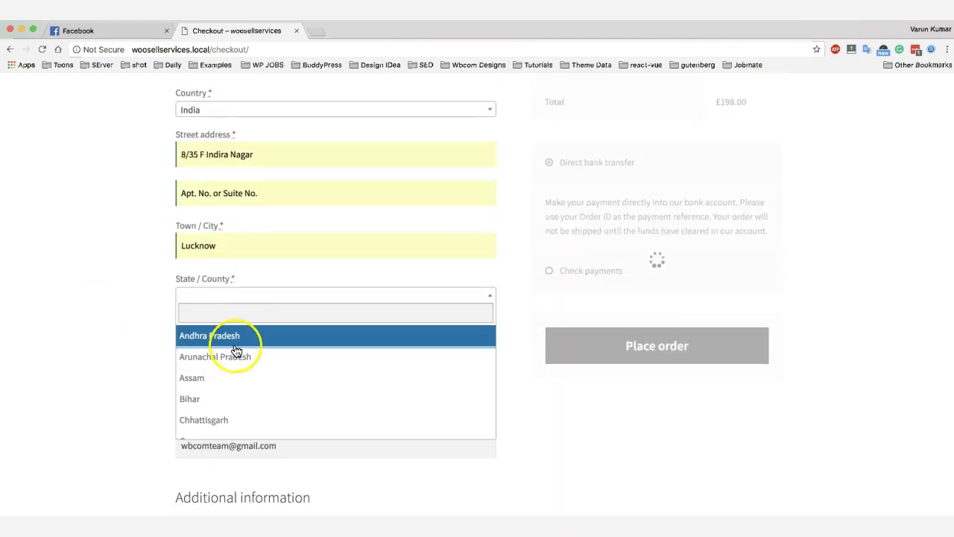
pyautogui.scroll(-5, 237, 401)
pyautogui.scroll(-5, 237, 401)
pyautogui.scroll(-3, 236, 402)
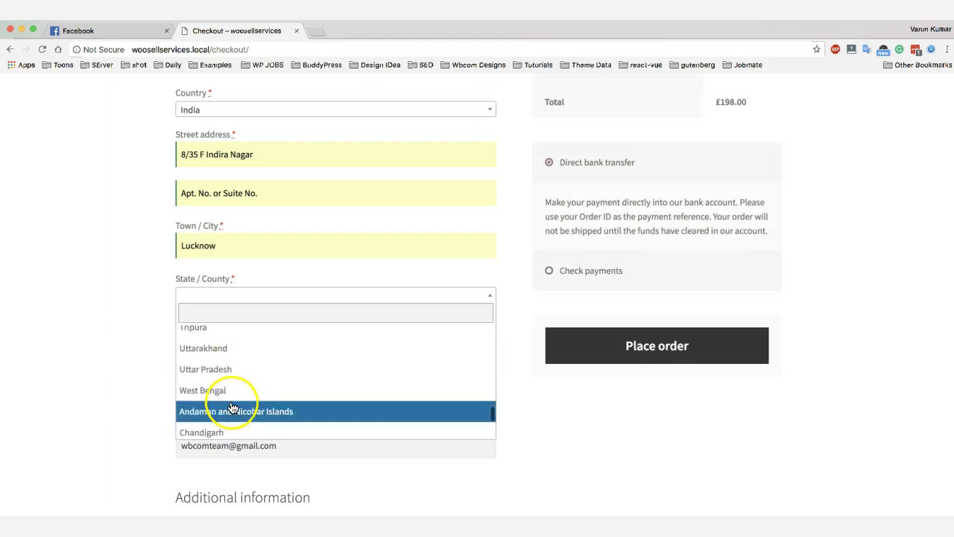
pyautogui.scroll(-1, 235, 404)
pyautogui.scroll(-2, 235, 407)
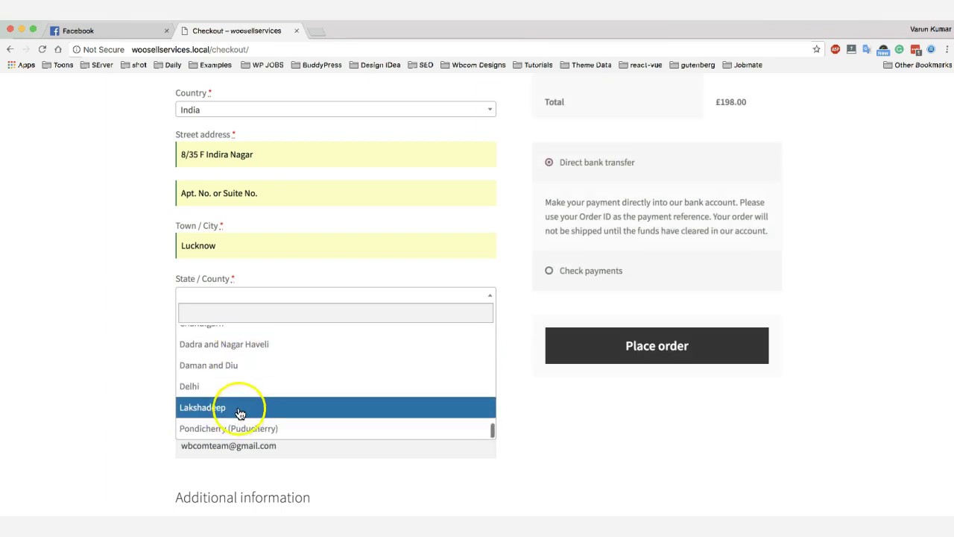
pyautogui.scroll(3, 246, 357)
pyautogui.click(246, 358)
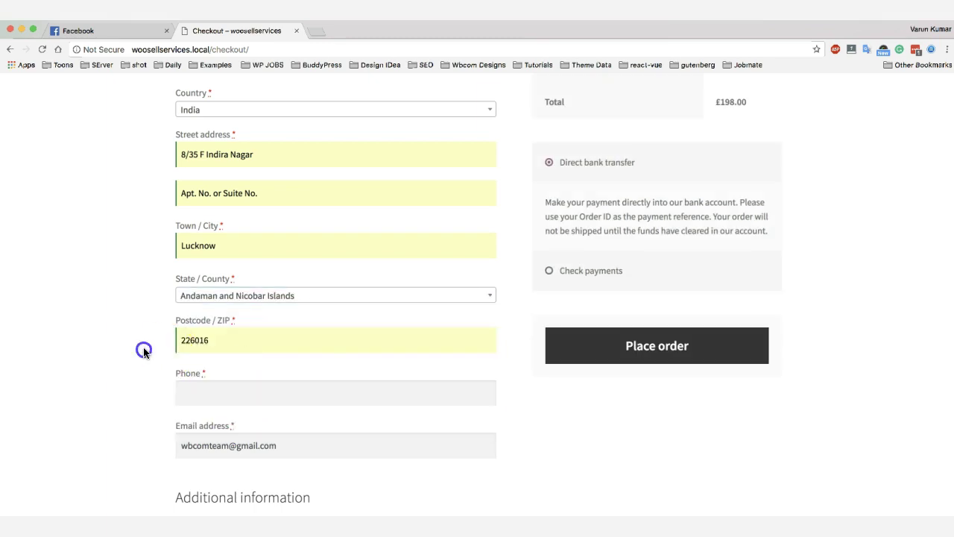
# Fill the phone number from the saved suggestion and place the order
pyautogui.click(287, 390)
pyautogui.click(272, 411)
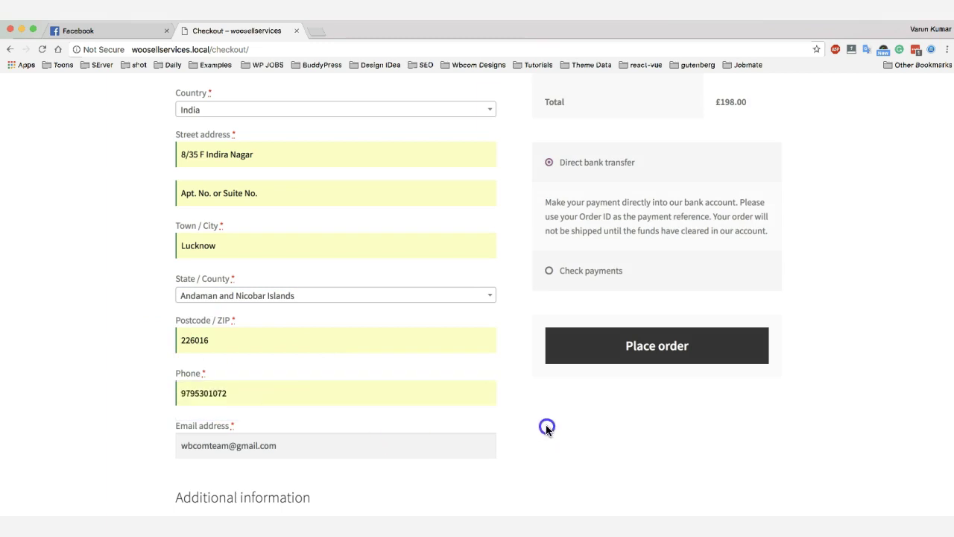
pyautogui.click(620, 349)
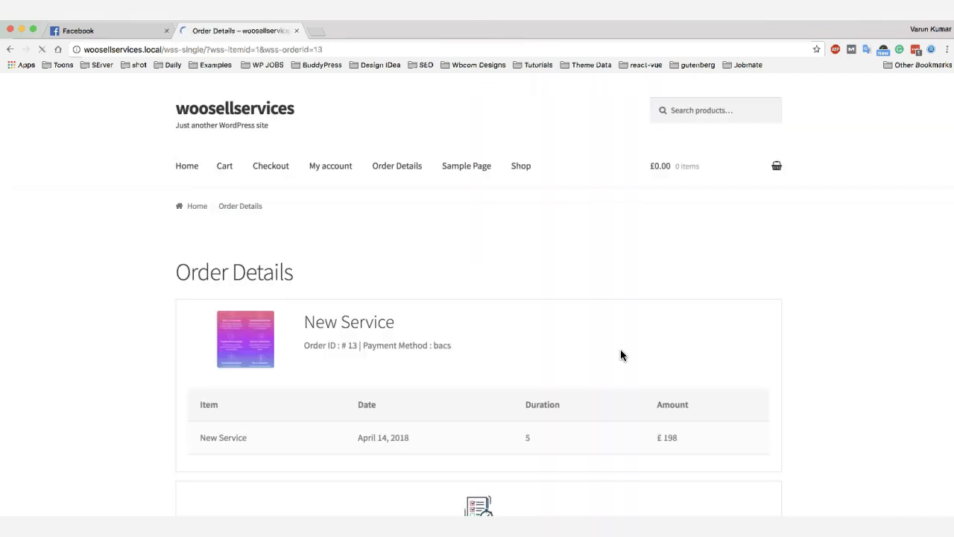
# Open order #13's Provide Requirements form with the login and FTP questions
pyautogui.scroll(-3, 522, 322)
pyautogui.scroll(2, 492, 162)
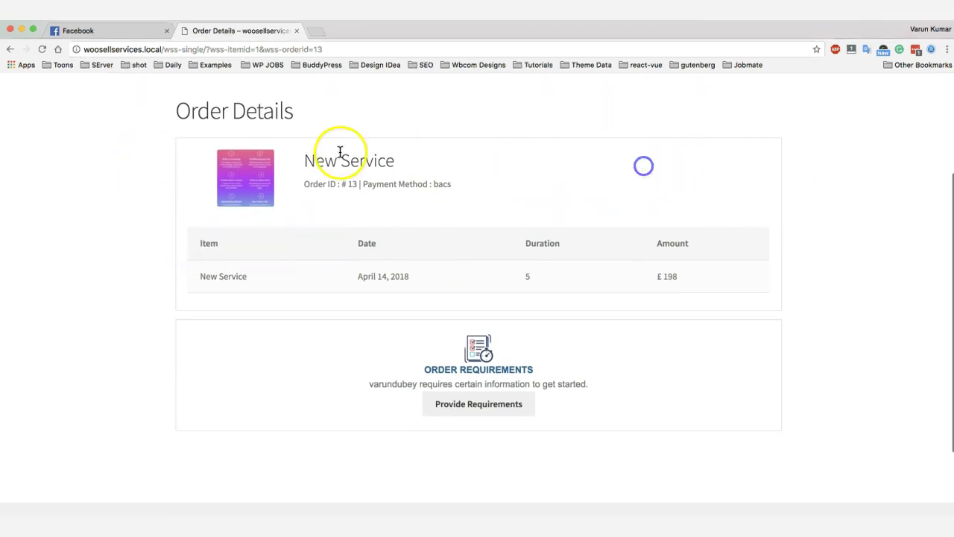
pyautogui.scroll(3, 253, 155)
pyautogui.scroll(-2, 592, 215)
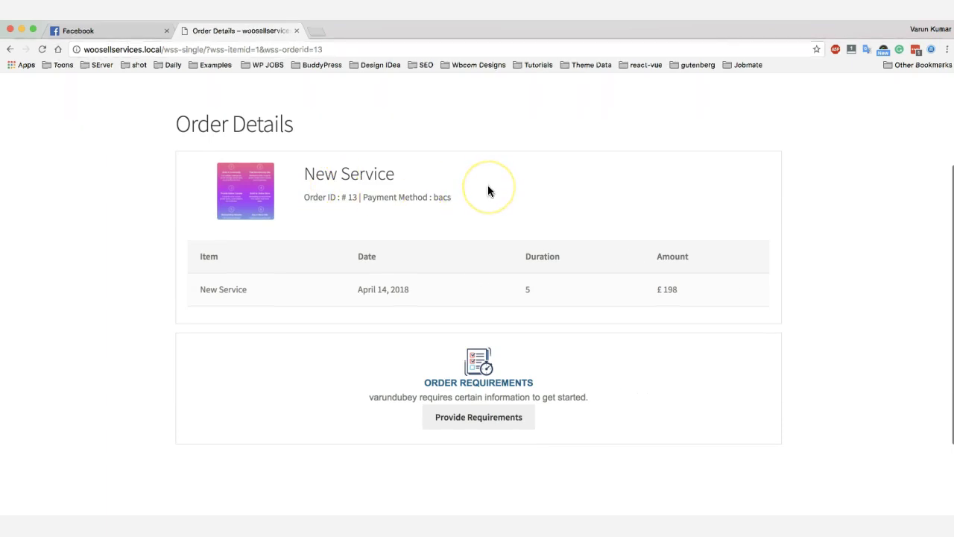
pyautogui.click(477, 417)
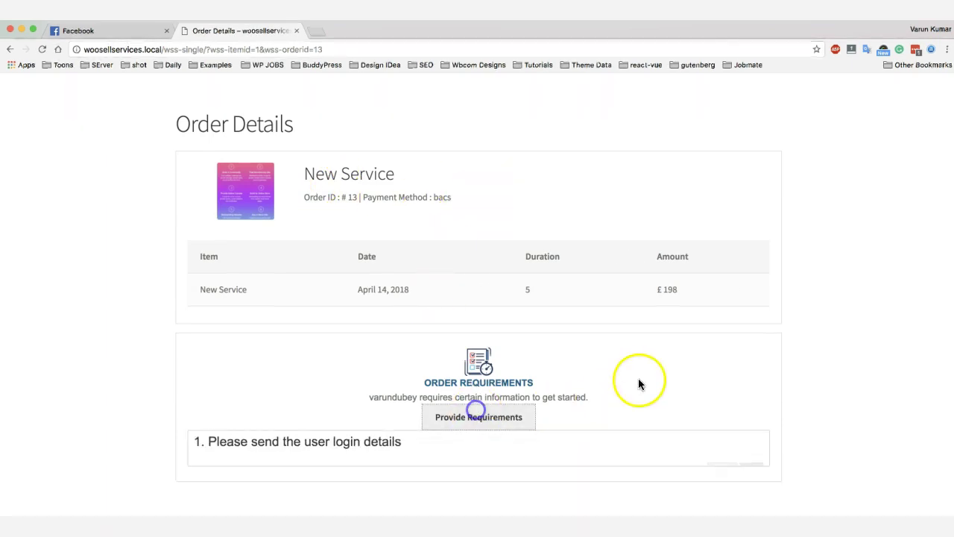
pyautogui.scroll(-4, 613, 358)
pyautogui.scroll(-3, 307, 336)
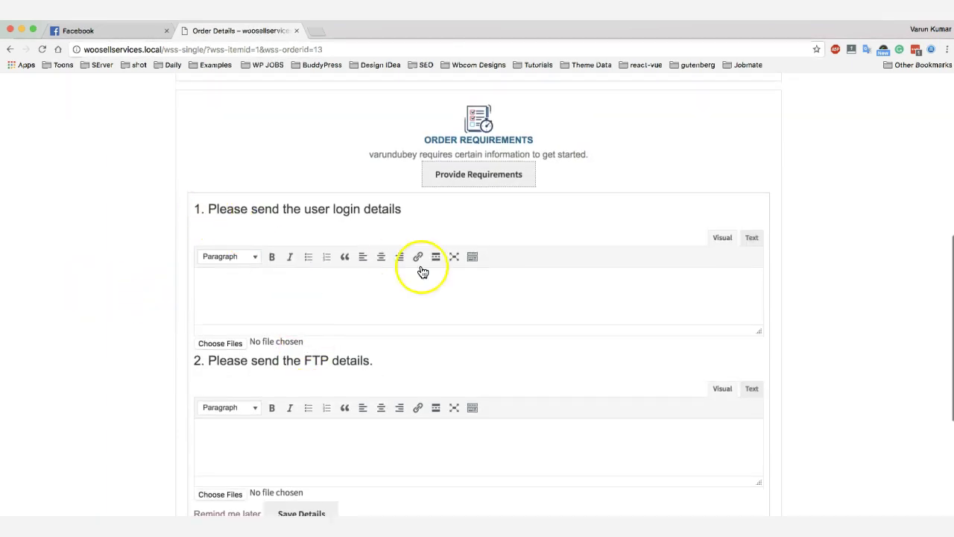
# Answer the user login details question with the live site URL
pyautogui.click(425, 296)
pyautogui.write('Live site will be https://wbcomdesigns.com')
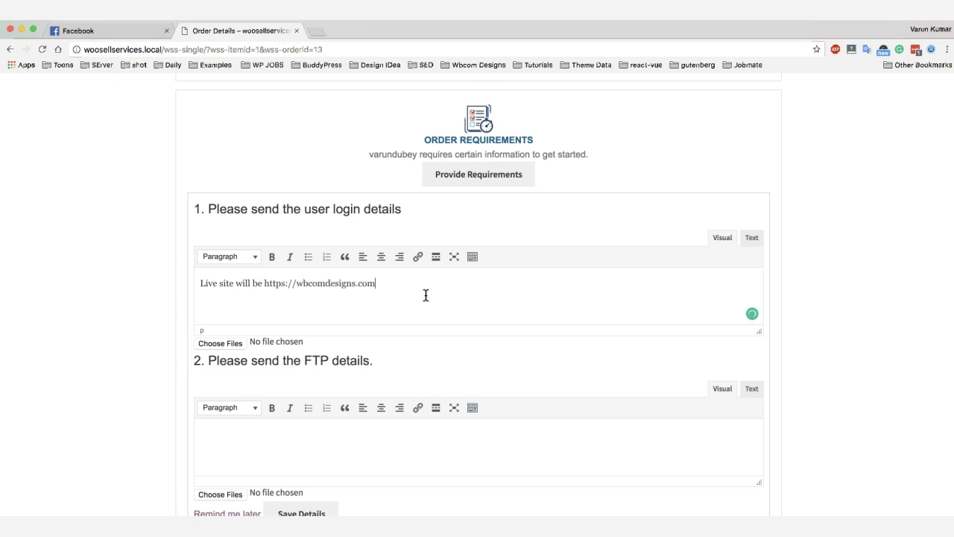
pyautogui.press('Tab')
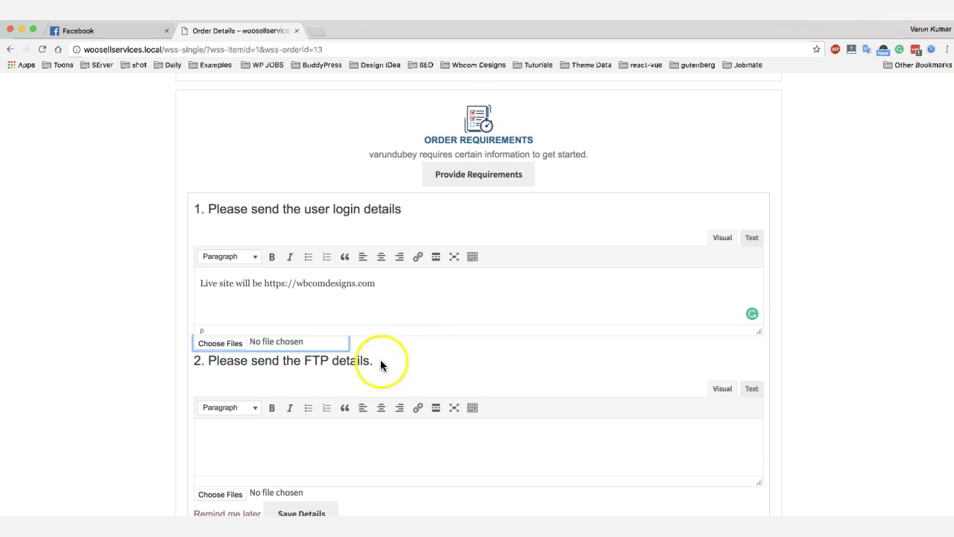
pyautogui.click(442, 339)
pyautogui.scroll(-2, 249, 328)
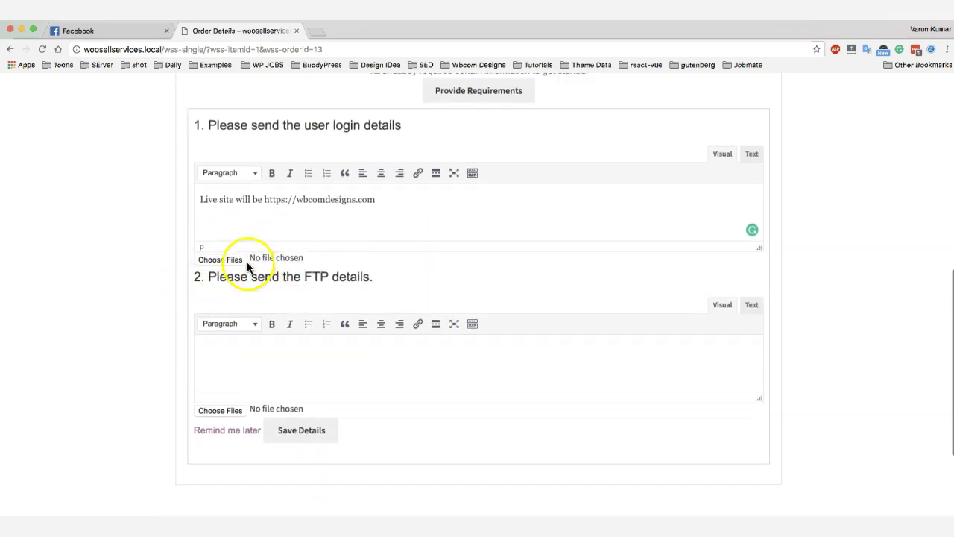
# Enter the FTP 'sample user' and sample password lines, then save the requirements
pyautogui.click(320, 354)
pyautogui.write('FTP details')
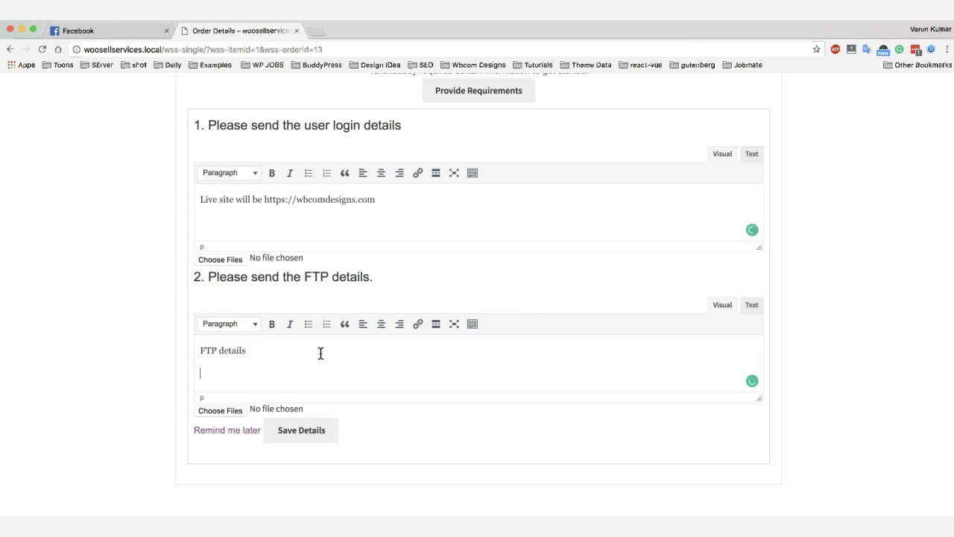
pyautogui.press('Return')
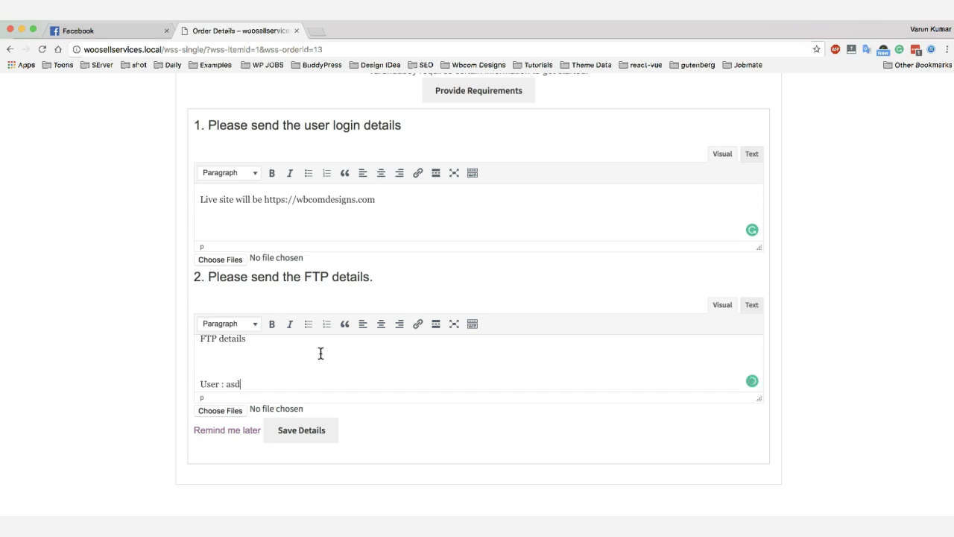
pyautogui.press('Return')
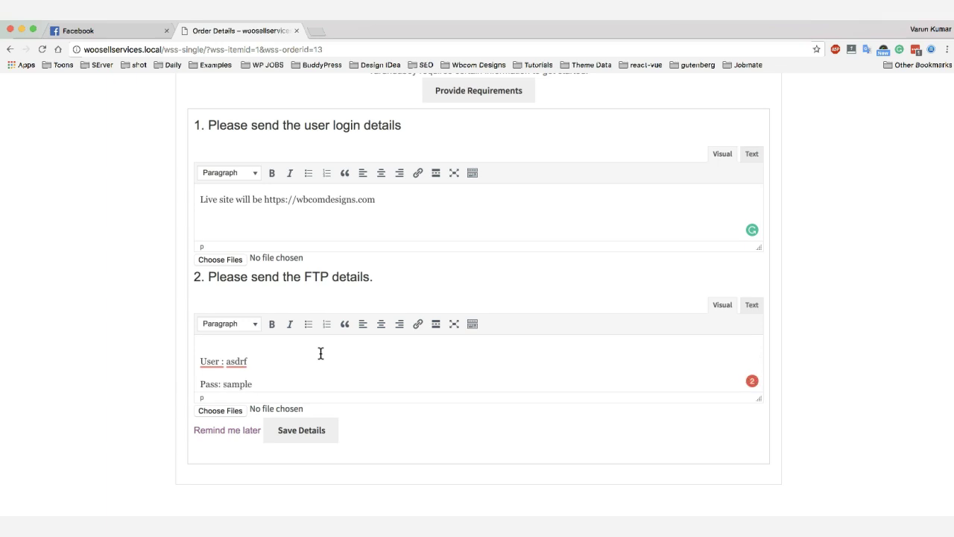
pyautogui.doubleClick(234, 361)
pyautogui.write('sample use')
pyautogui.scroll(-1, 393, 364)
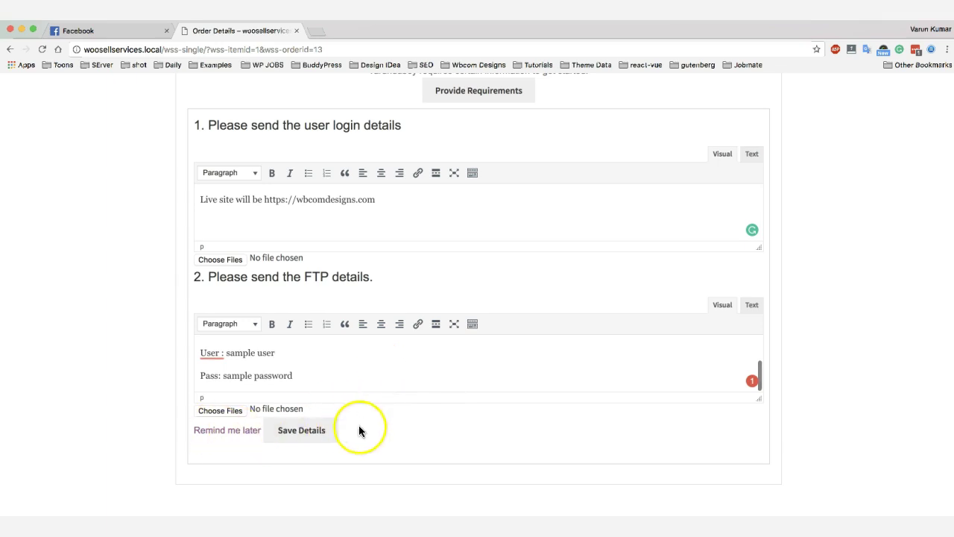
pyautogui.click(311, 430)
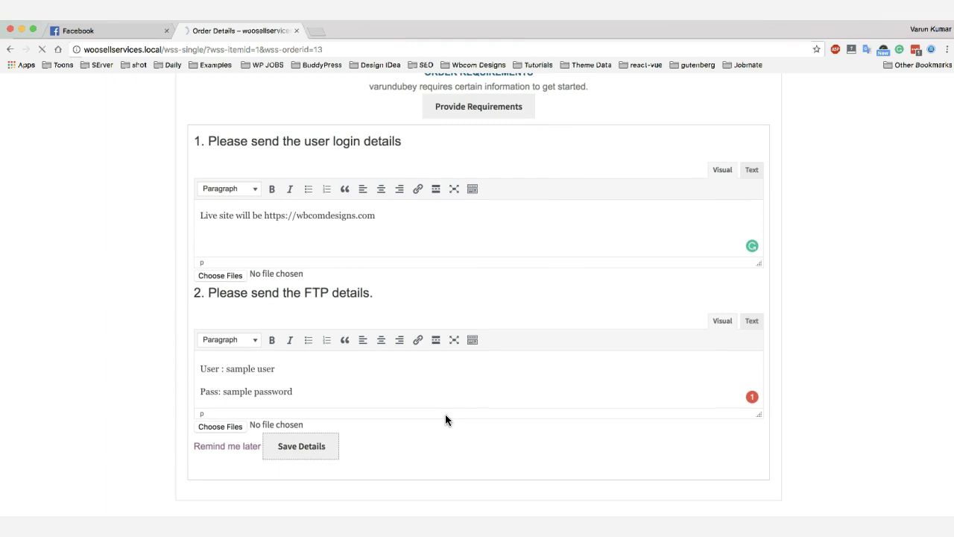
pyautogui.scroll(-3, 410, 283)
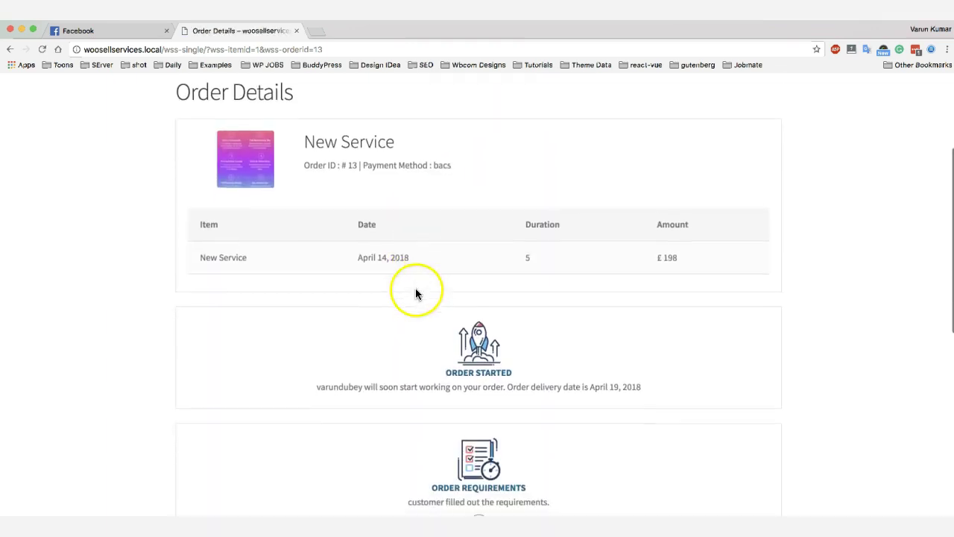
pyautogui.scroll(-2, 492, 321)
pyautogui.scroll(-1, 577, 345)
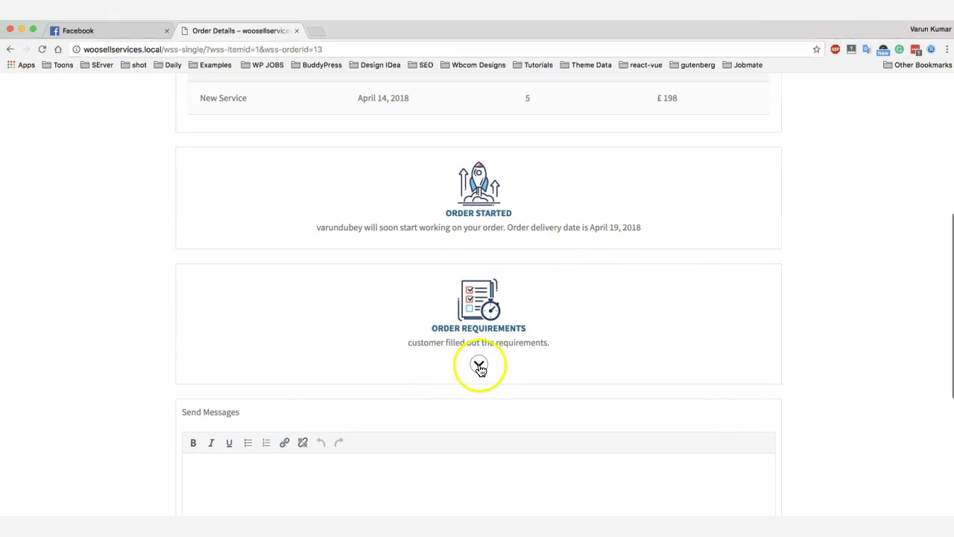
pyautogui.click(479, 365)
pyautogui.scroll(-2, 628, 305)
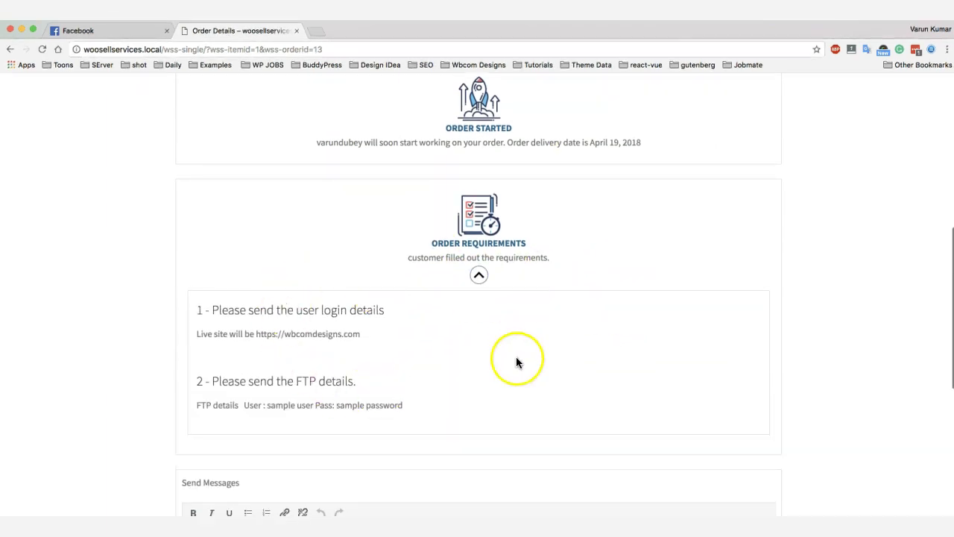
pyautogui.scroll(-2, 517, 362)
pyautogui.scroll(2, 517, 362)
pyautogui.scroll(2, 492, 372)
pyautogui.click(479, 393)
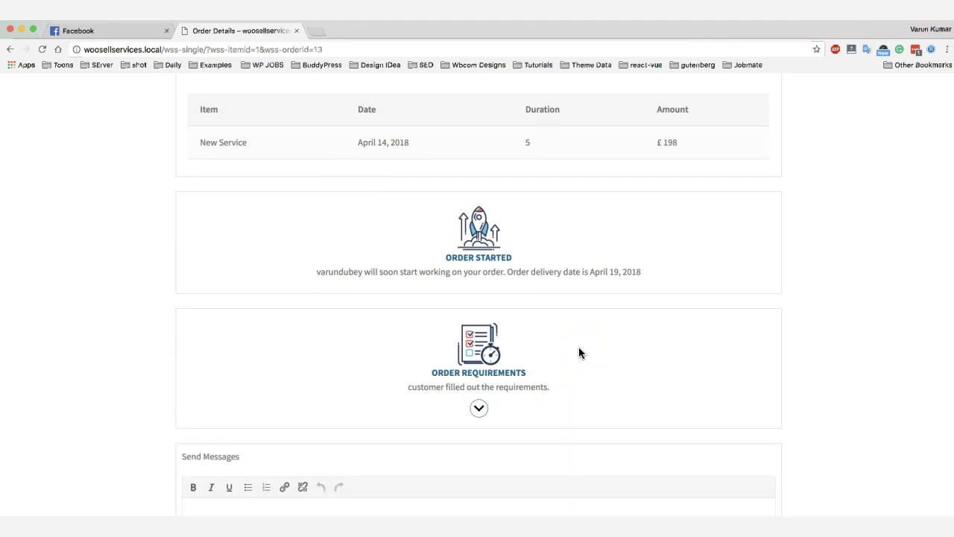
pyautogui.scroll(-1, 579, 352)
pyautogui.scroll(-2, 580, 353)
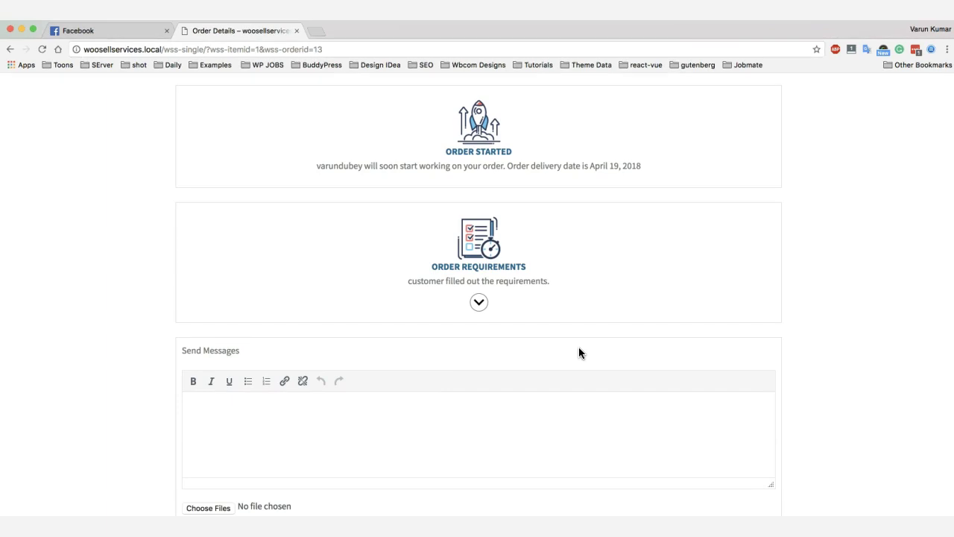
pyautogui.scroll(-1, 578, 353)
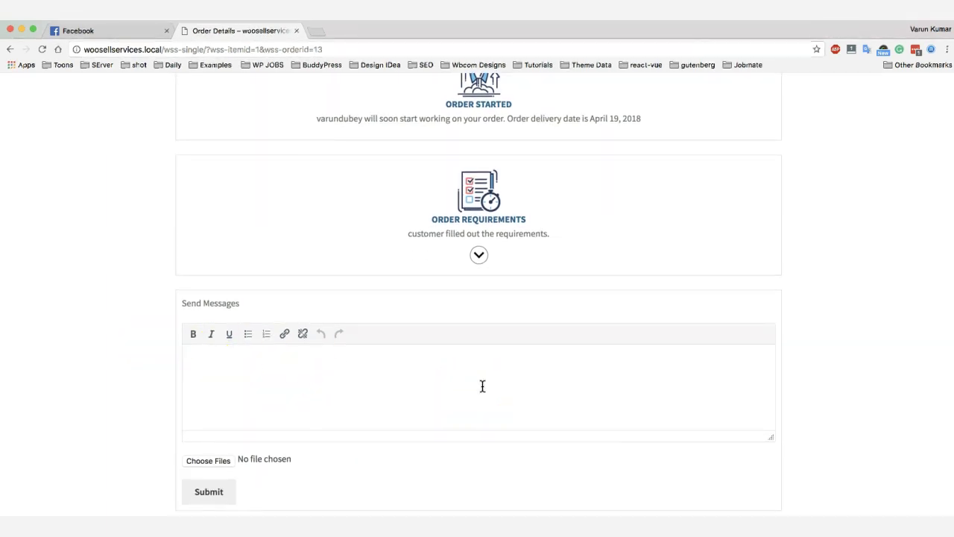
pyautogui.scroll(-1, 458, 401)
pyautogui.scroll(10, 519, 360)
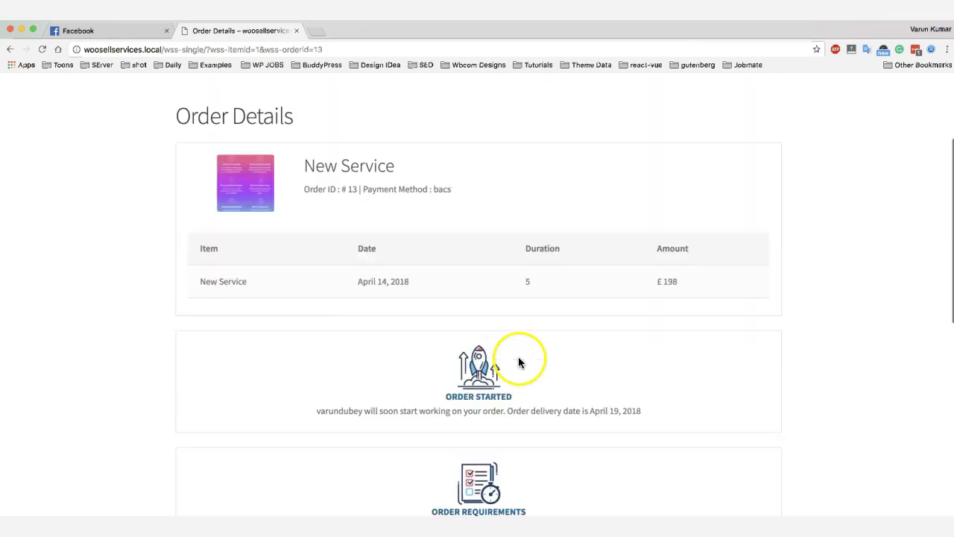
pyautogui.click(834, 245)
pyautogui.moveTo(775, 166)
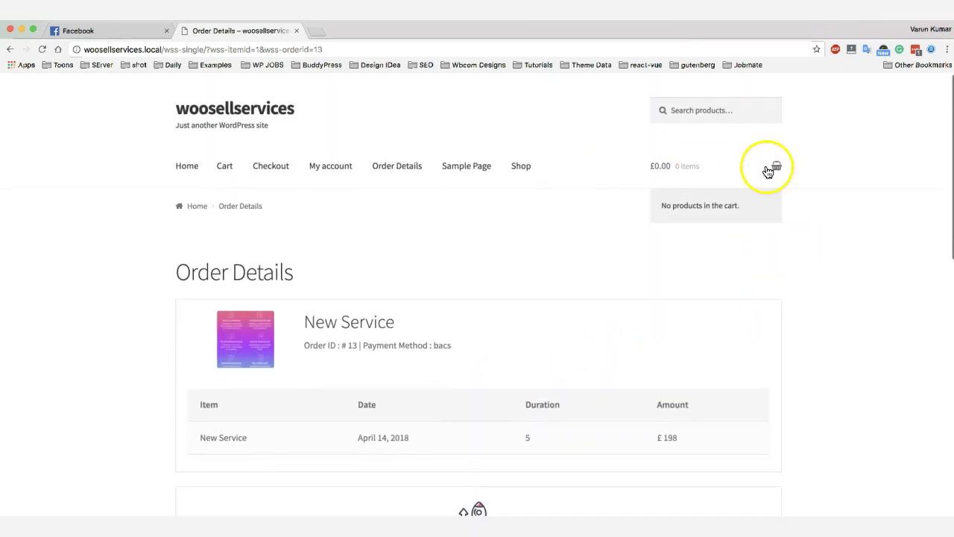
# Open My account's Orders list showing order #13 on hold at £198.00
pyautogui.click(322, 167)
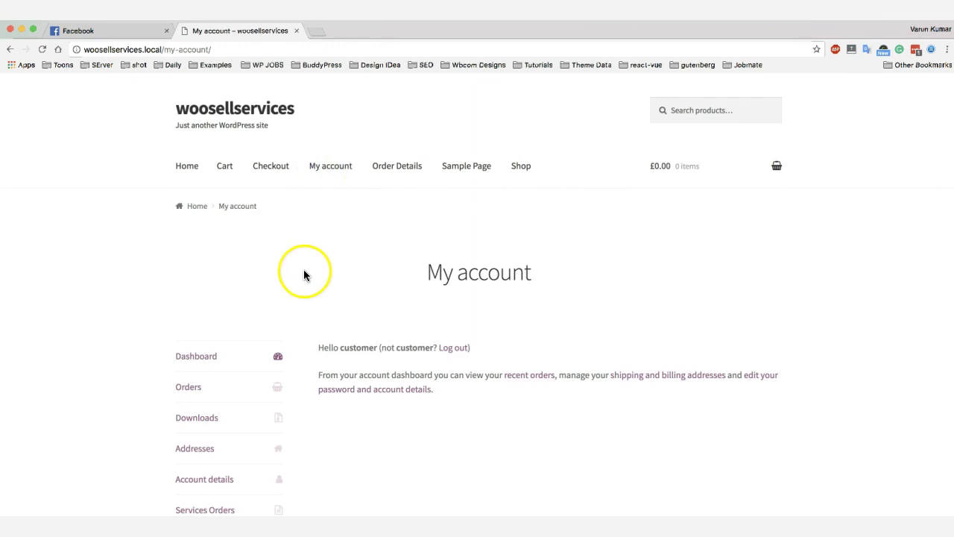
pyautogui.scroll(-2, 260, 281)
pyautogui.click(213, 407)
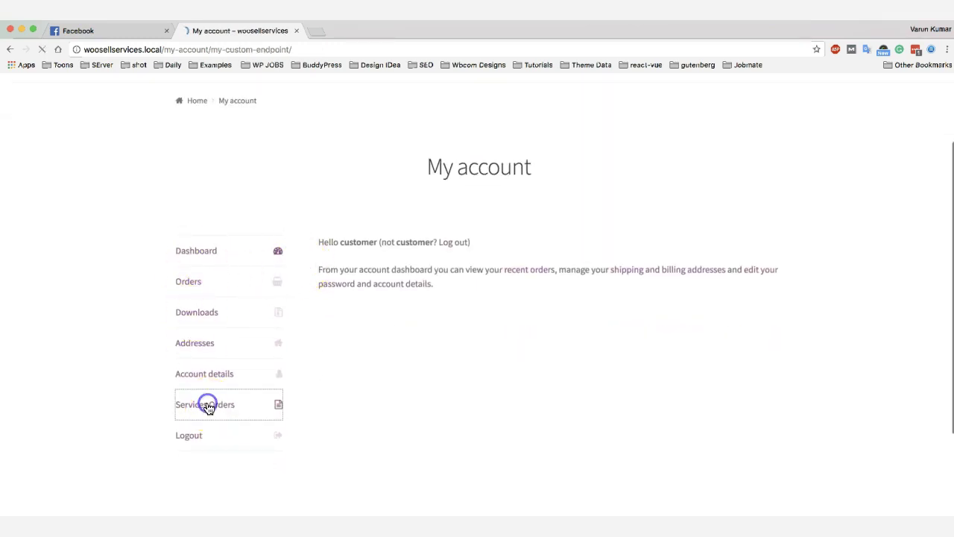
pyautogui.scroll(-5, 313, 335)
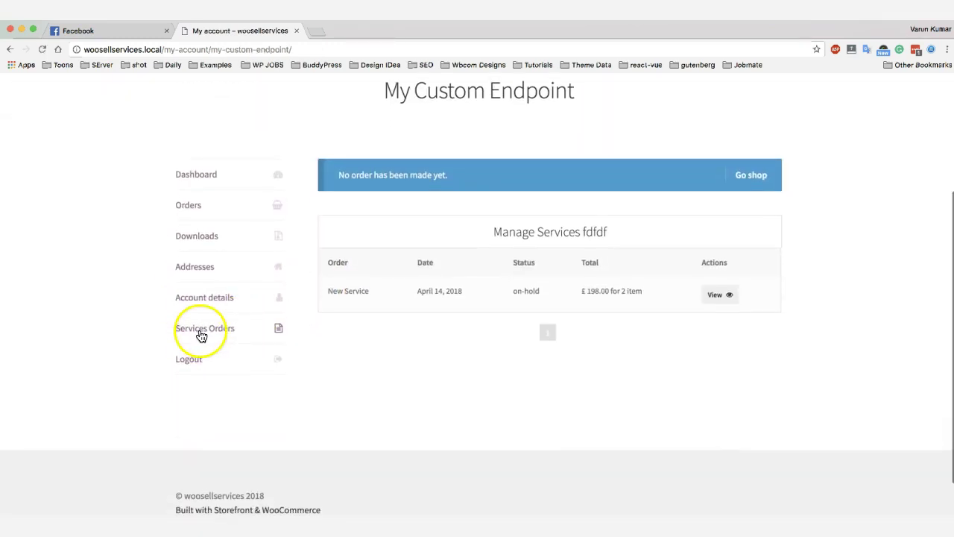
pyautogui.click(211, 205)
pyautogui.scroll(-3, 395, 238)
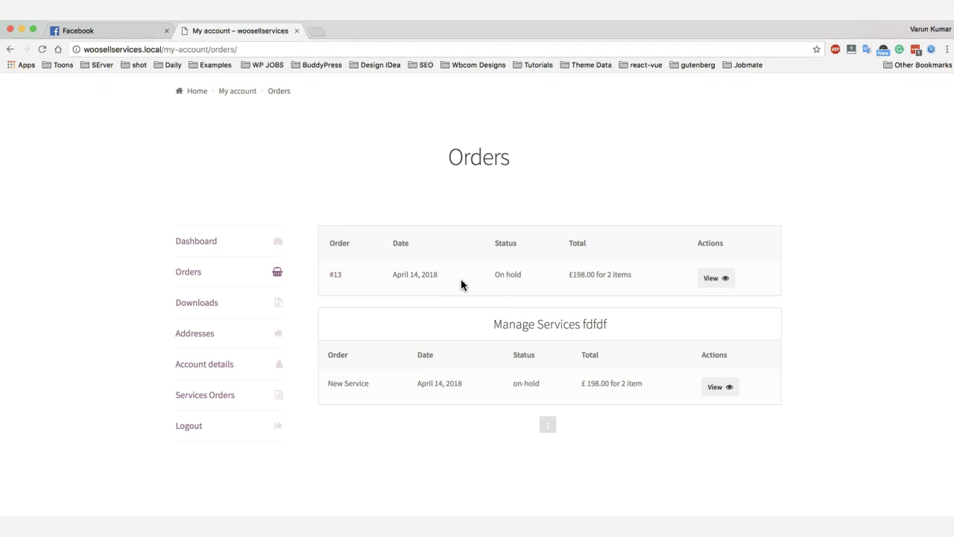
# Select the 'Manage Services fdfdf' heading text, then return to Services Orders
pyautogui.moveTo(493, 323); pyautogui.dragTo(641, 326)
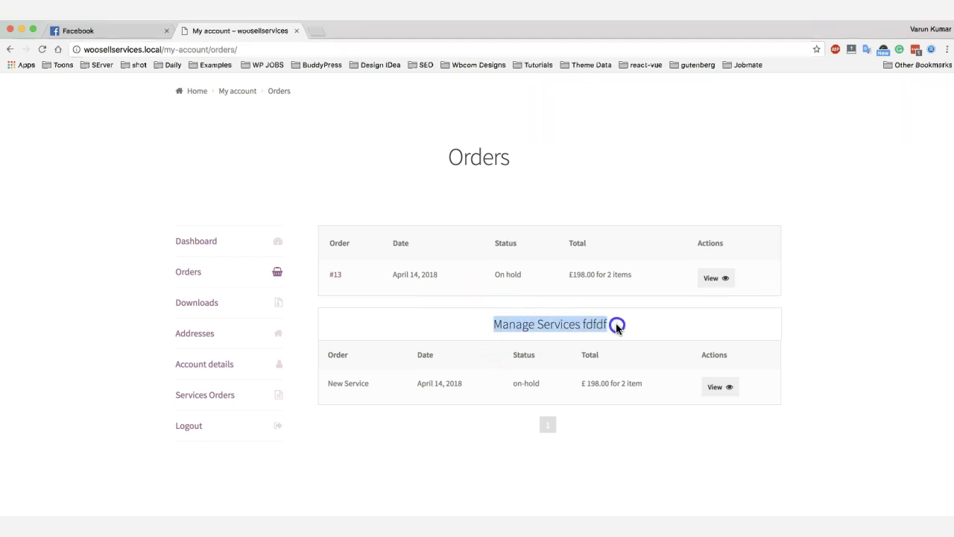
pyautogui.click(640, 327)
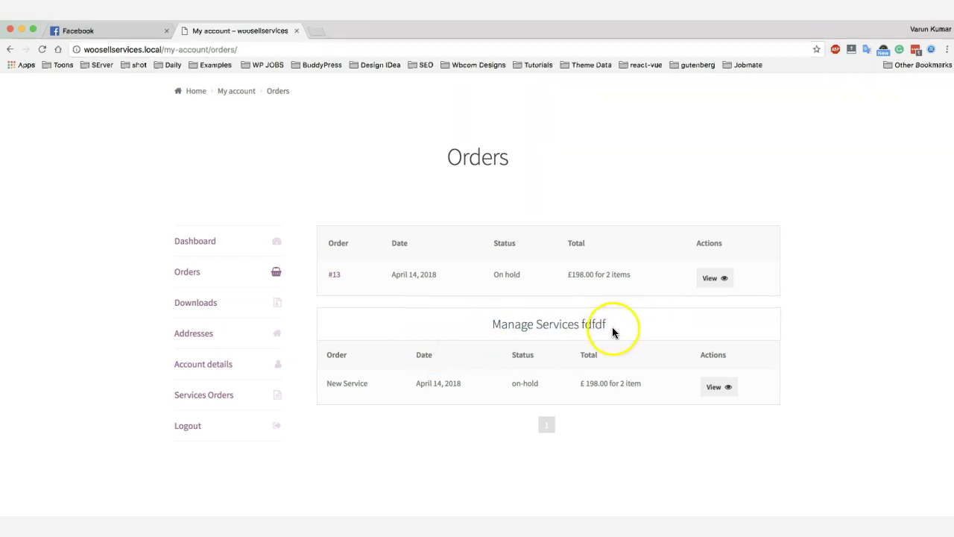
pyautogui.click(497, 324)
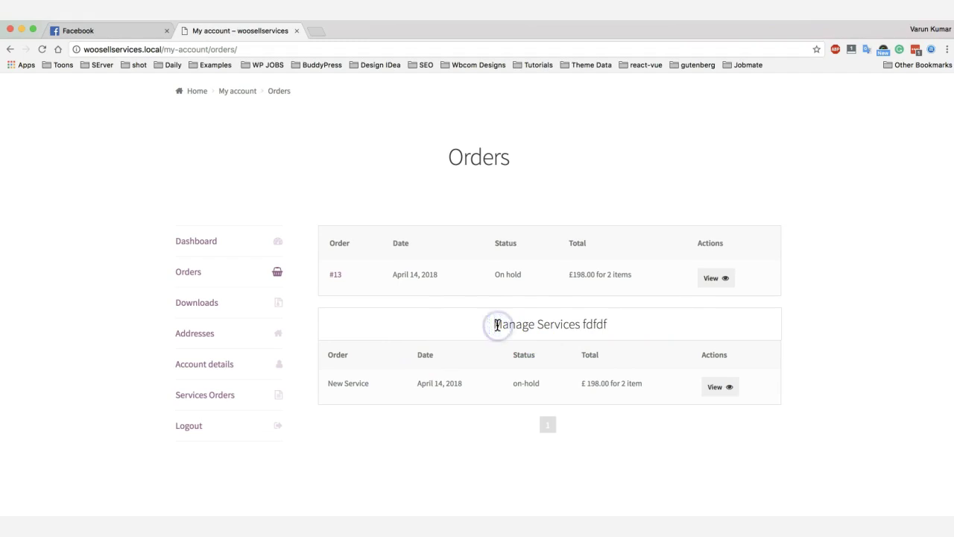
pyautogui.moveTo(497, 325); pyautogui.dragTo(618, 325)
pyautogui.click(572, 328)
pyautogui.doubleClick(618, 324)
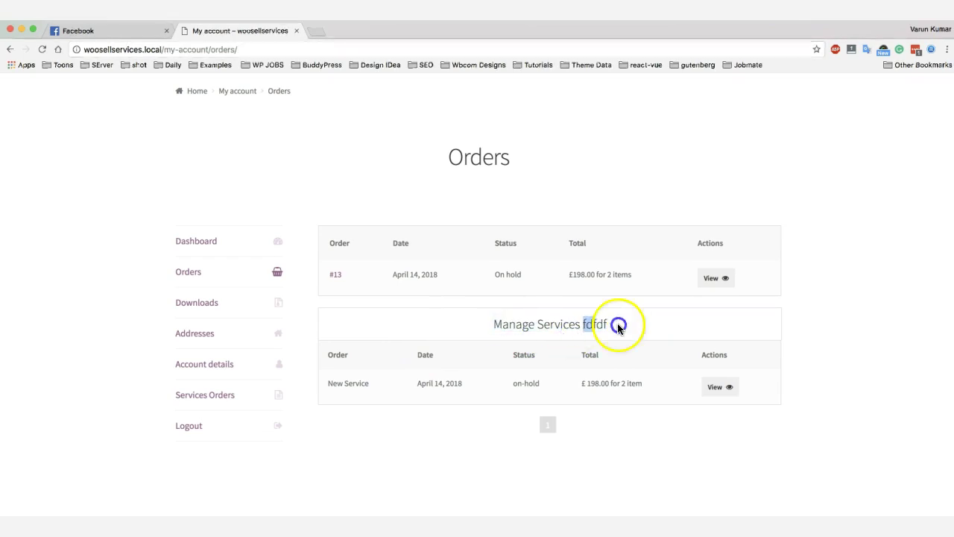
pyautogui.moveTo(494, 325); pyautogui.dragTo(617, 325)
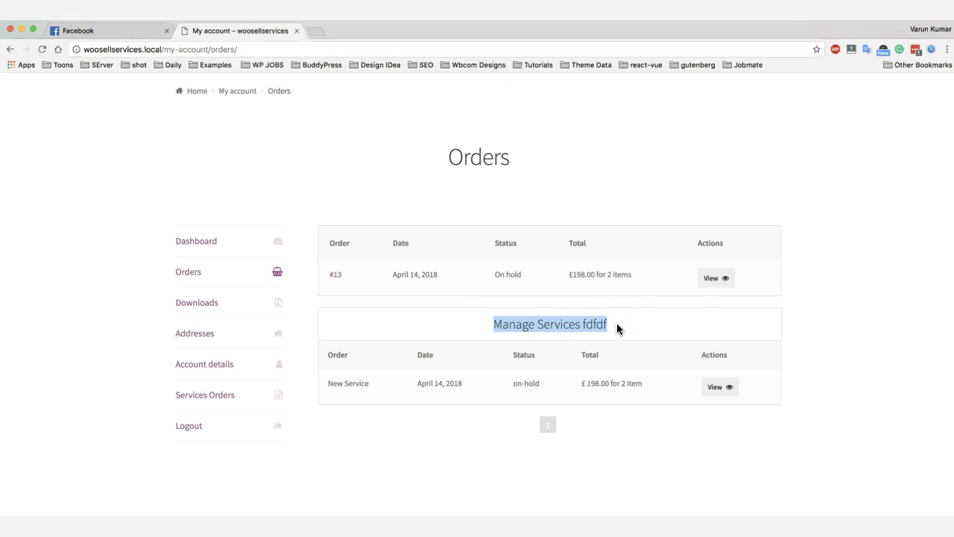
pyautogui.click(559, 324)
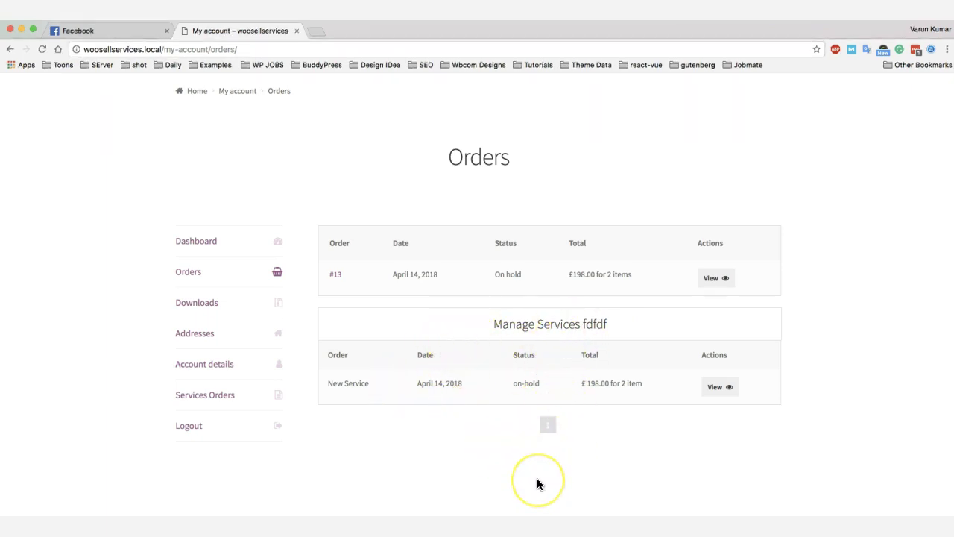
pyautogui.click(205, 395)
pyautogui.scroll(-5, 519, 354)
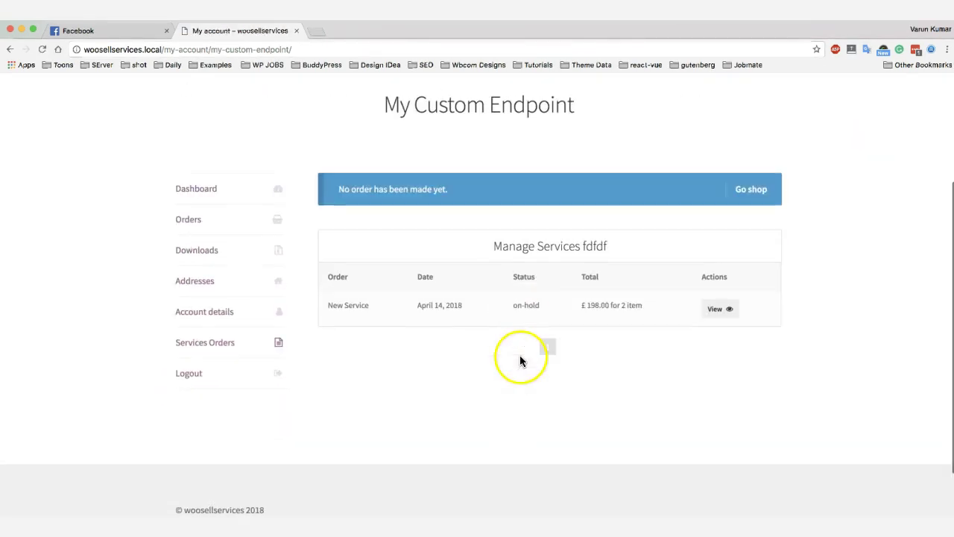
# Open the New Service order's details and scroll down to its messages
pyautogui.click(710, 315)
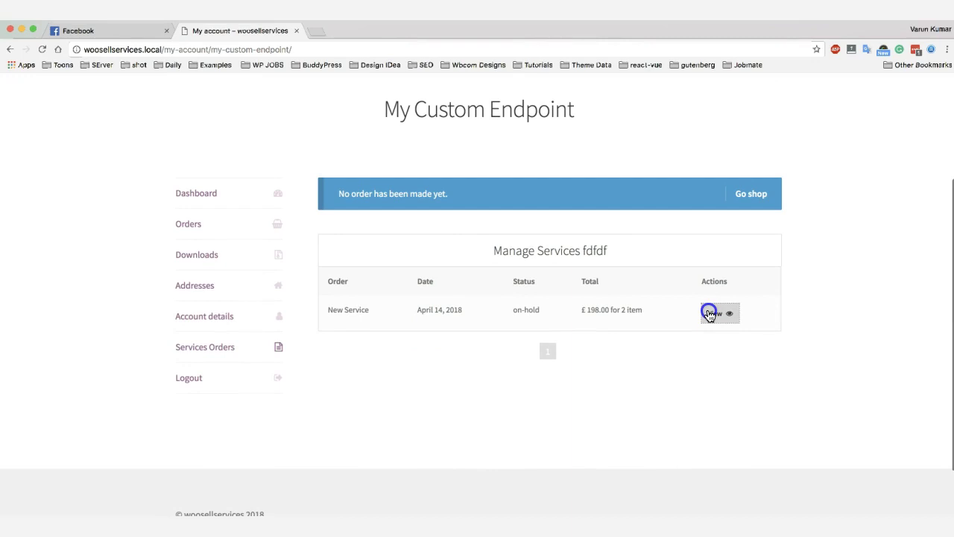
pyautogui.scroll(-4, 589, 324)
pyautogui.scroll(-3, 473, 277)
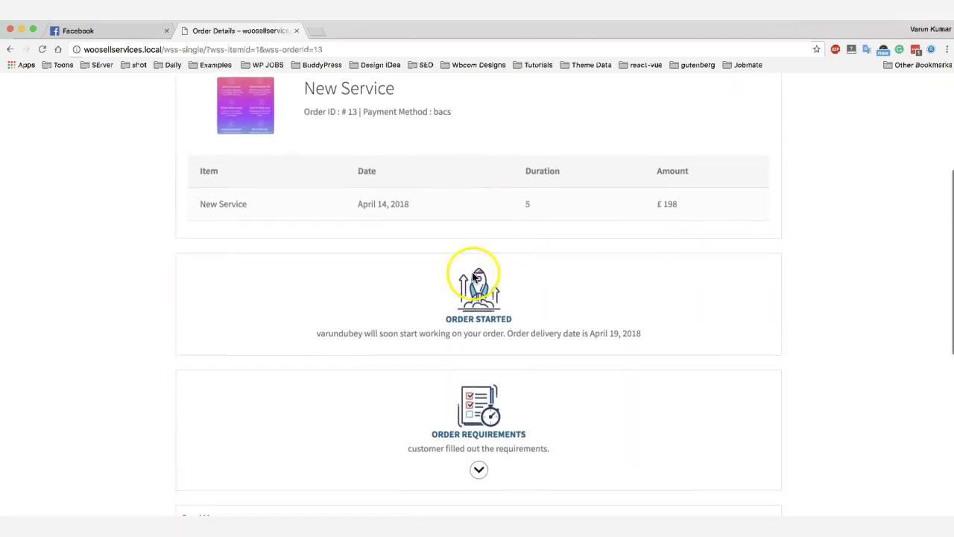
pyautogui.scroll(-1, 479, 383)
pyautogui.scroll(-2, 612, 347)
pyautogui.scroll(-3, 611, 350)
pyautogui.scroll(-1, 490, 321)
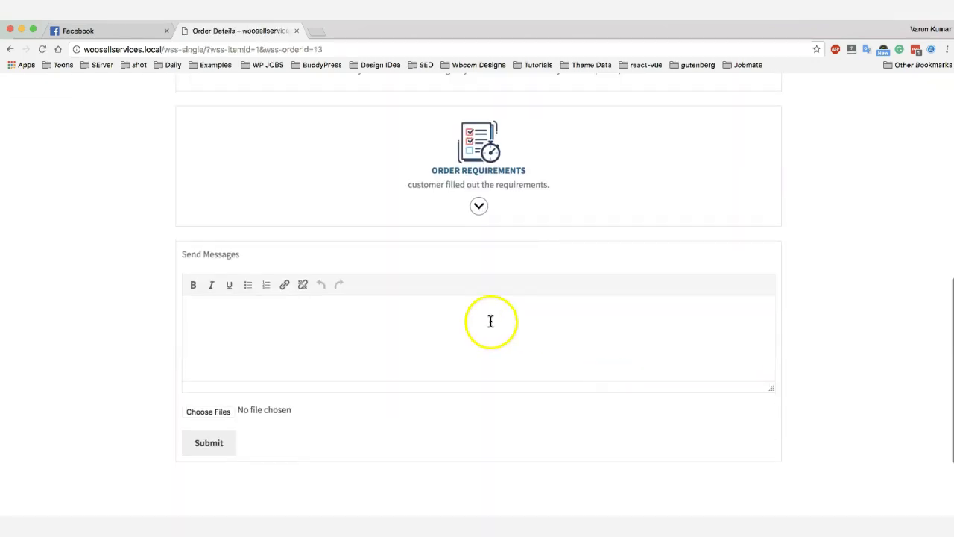
# Send the vendor a message asking for start updates and offering additional details
pyautogui.click(333, 342)
pyautogui.write('Please update me when you are going to start on the order. Let me know if you need any additional details.')
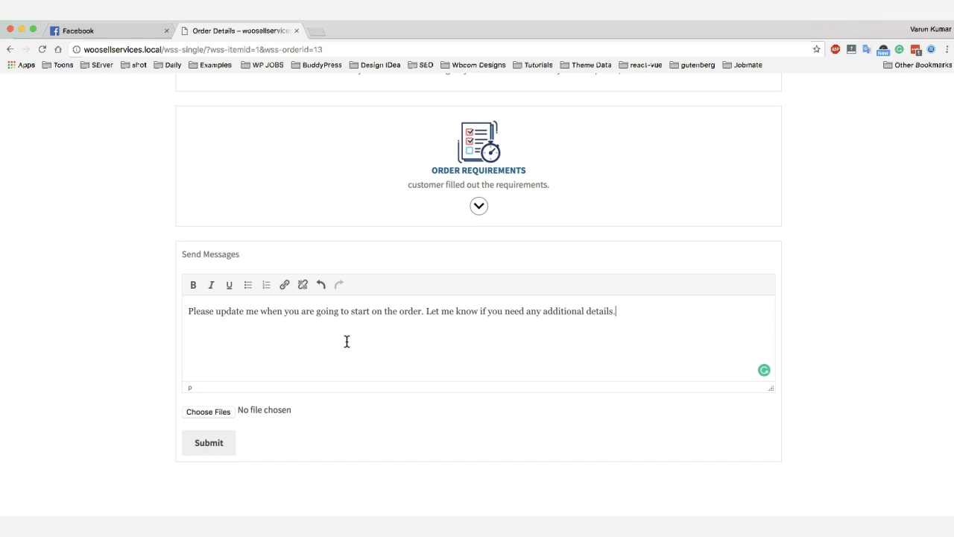
pyautogui.click(211, 452)
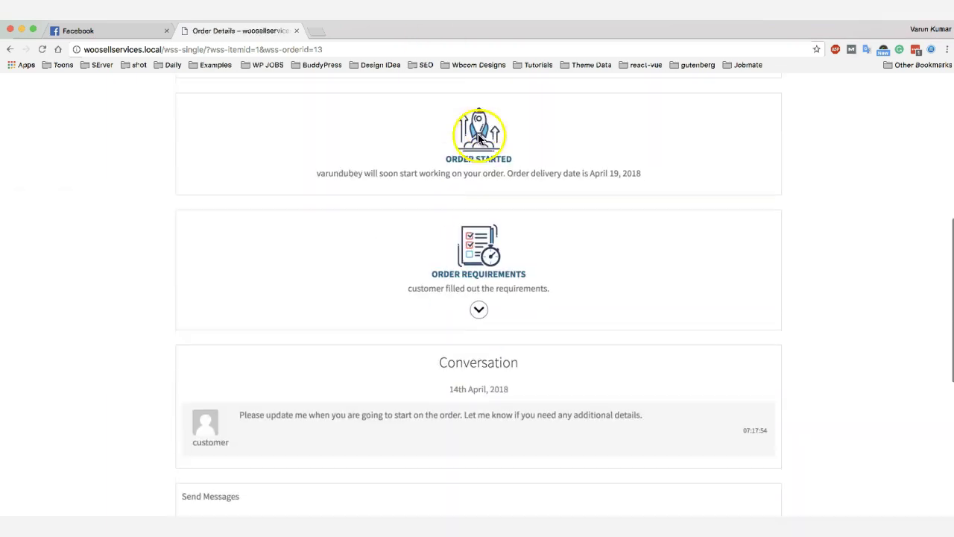
pyautogui.scroll(-4, 447, 209)
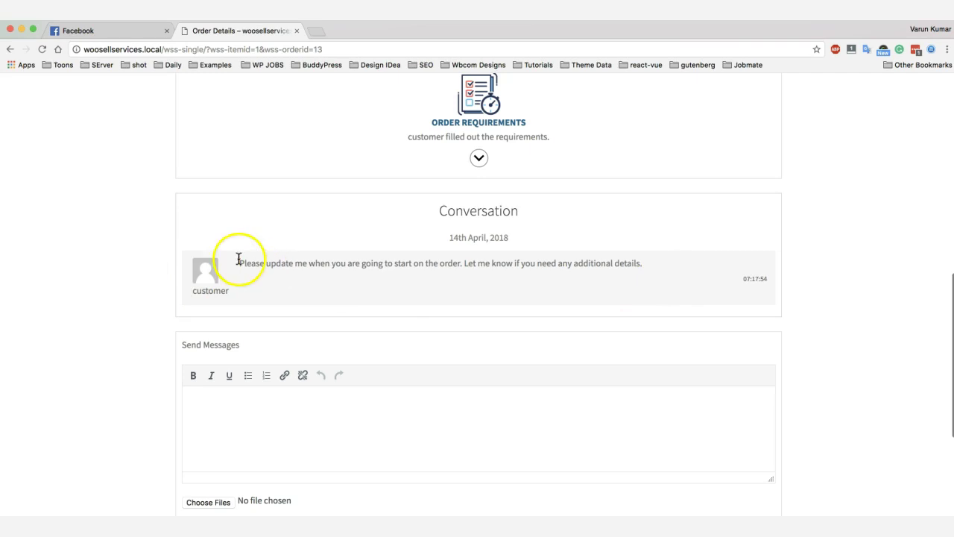
pyautogui.scroll(10, 833, 288)
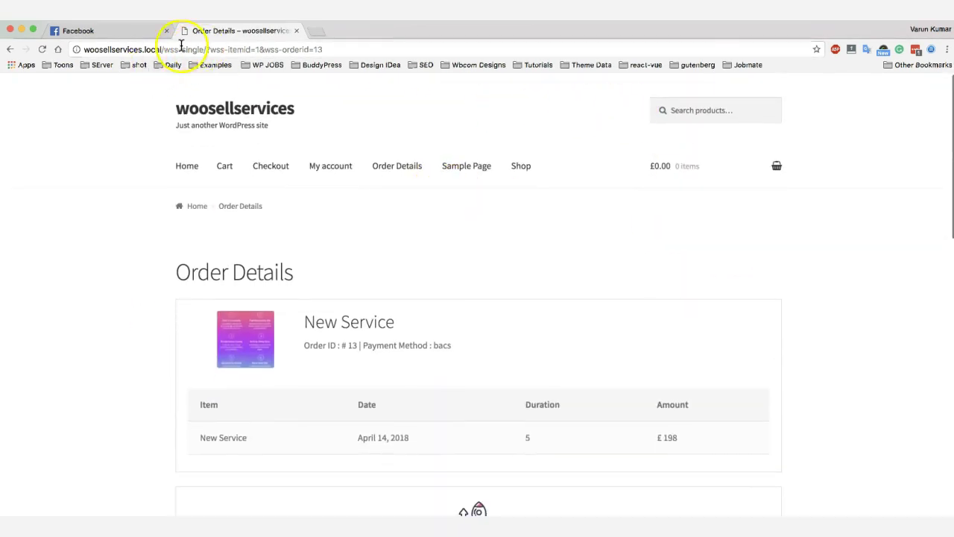
# Log out of the customer account on My account and log back in as the vendor
pyautogui.moveTo(165, 49); pyautogui.dragTo(505, 65)
pyautogui.press('BackSpace')
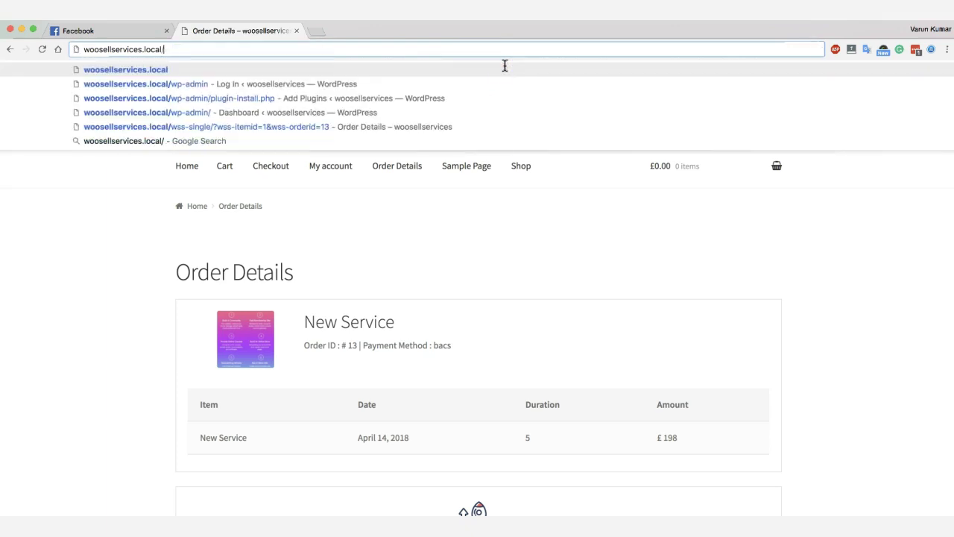
pyautogui.write('my-a')
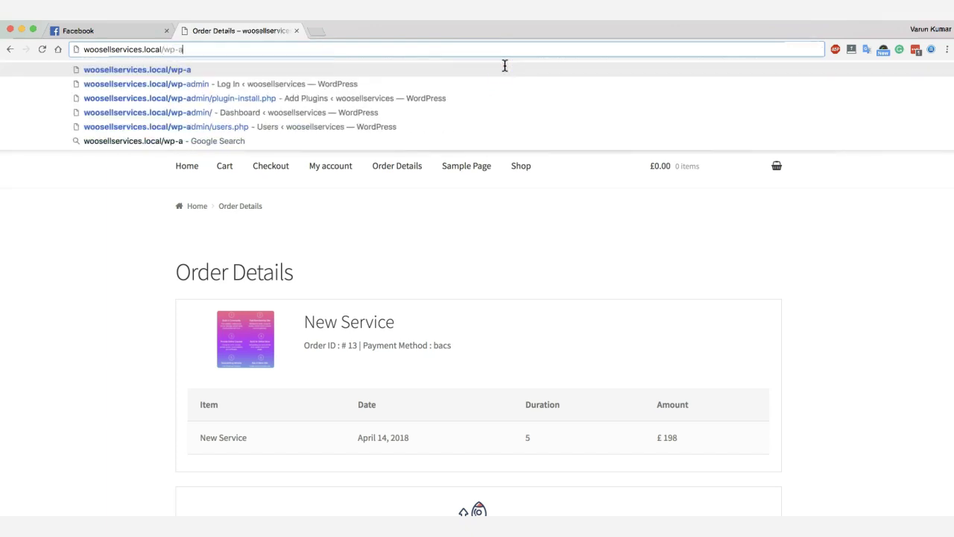
pyautogui.press('Return')
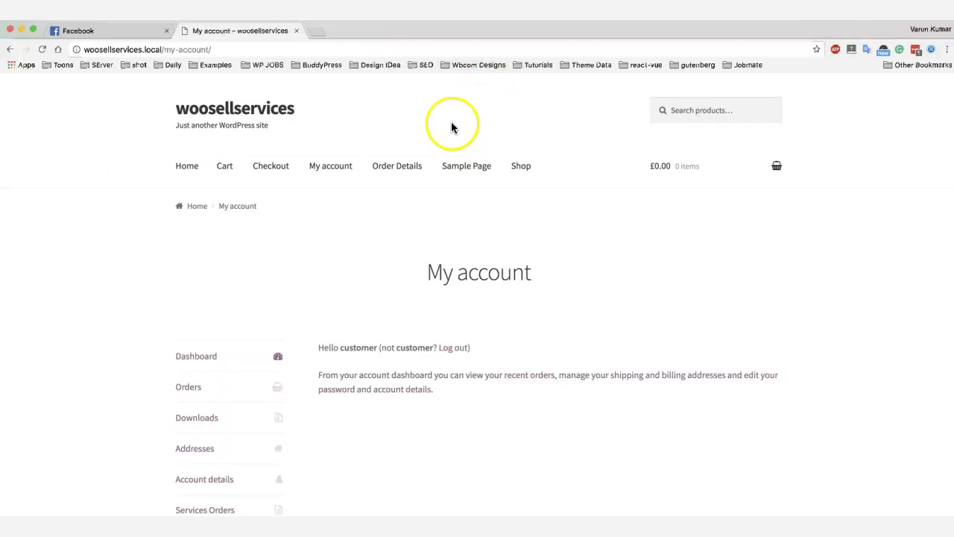
pyautogui.scroll(-2, 378, 340)
pyautogui.scroll(-2, 201, 394)
pyautogui.click(191, 379)
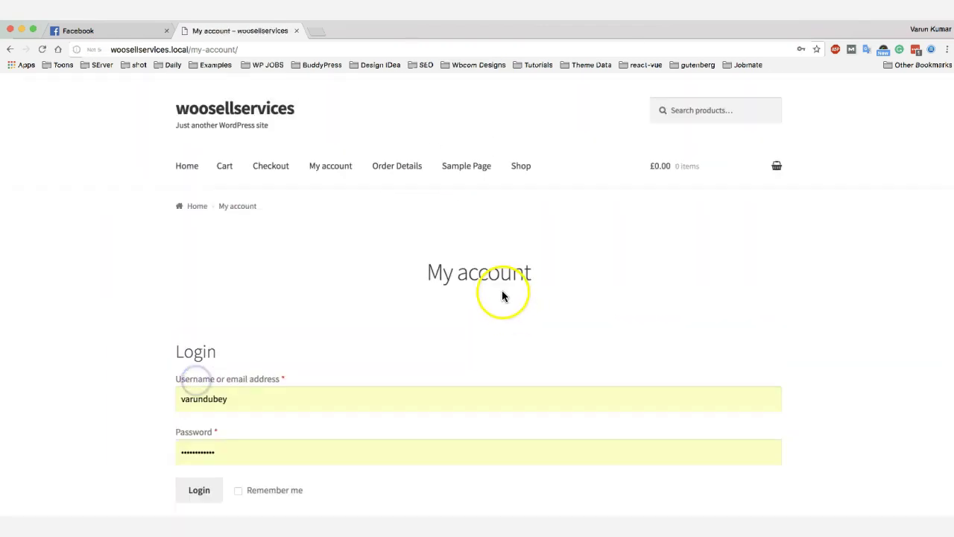
pyautogui.scroll(-1, 245, 351)
pyautogui.click(205, 429)
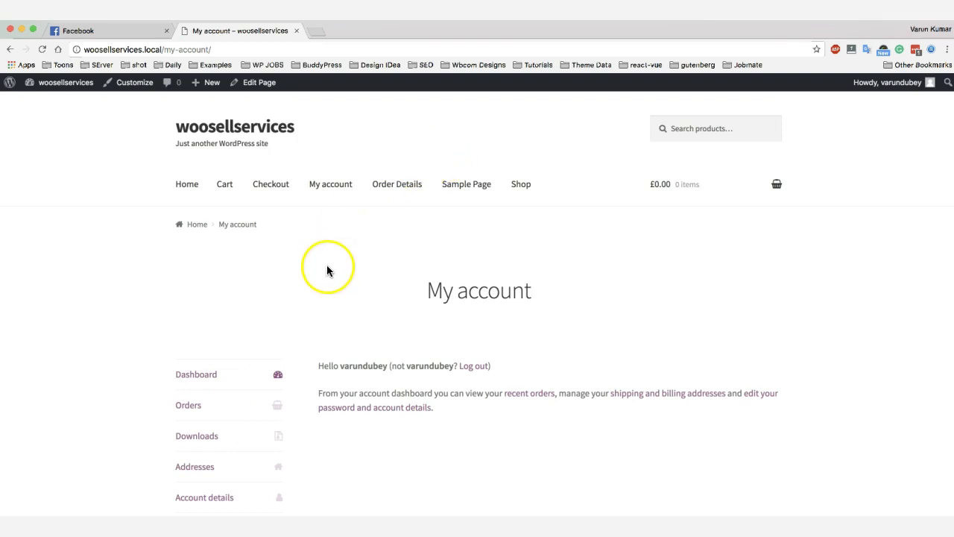
# Find the on-hold New Service order (£198.00) in Services Orders and view its details
pyautogui.scroll(-3, 328, 261)
pyautogui.click(213, 431)
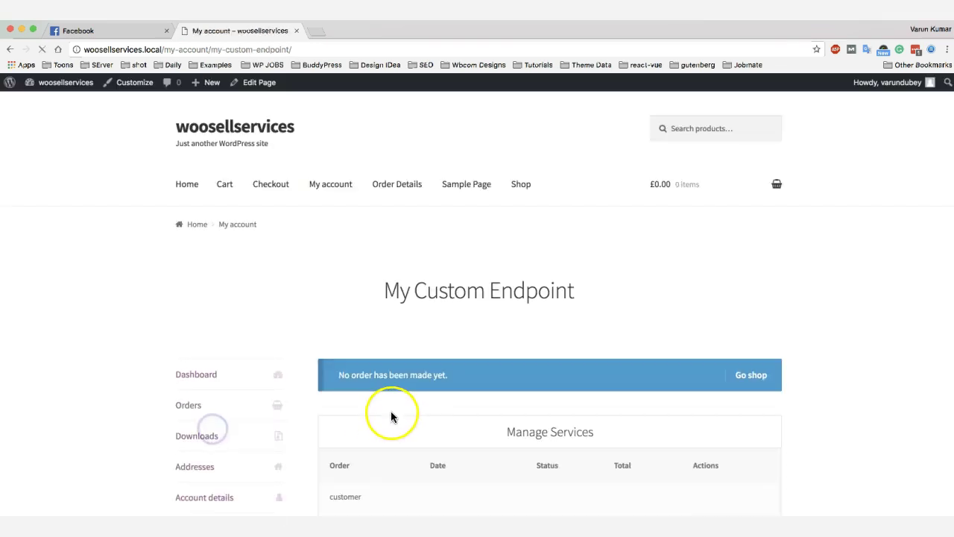
pyautogui.scroll(-2, 43, 362)
pyautogui.scroll(-3, 242, 398)
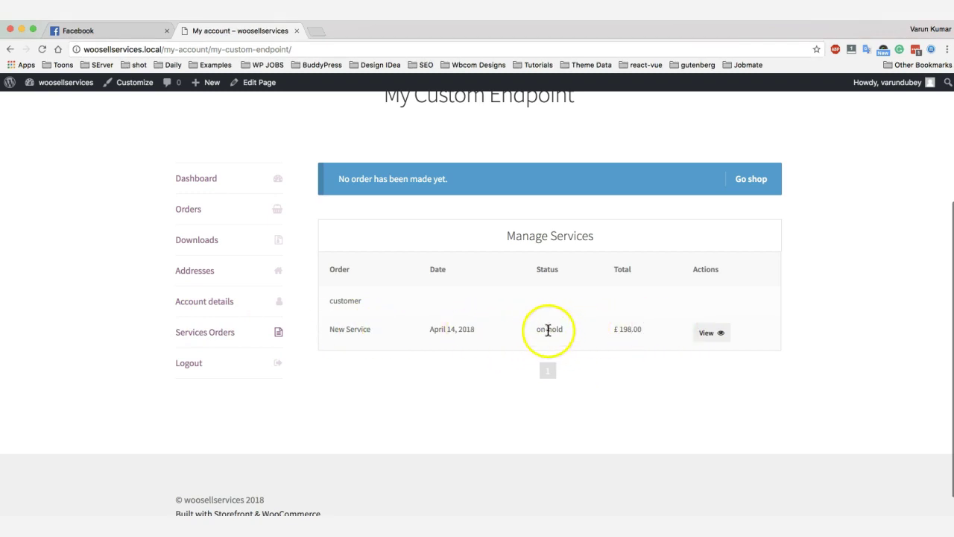
pyautogui.moveTo(536, 328)
pyautogui.mouseDown()
pyautogui.moveTo(564, 332)
pyautogui.moveTo(547, 330)
pyautogui.mouseUp()
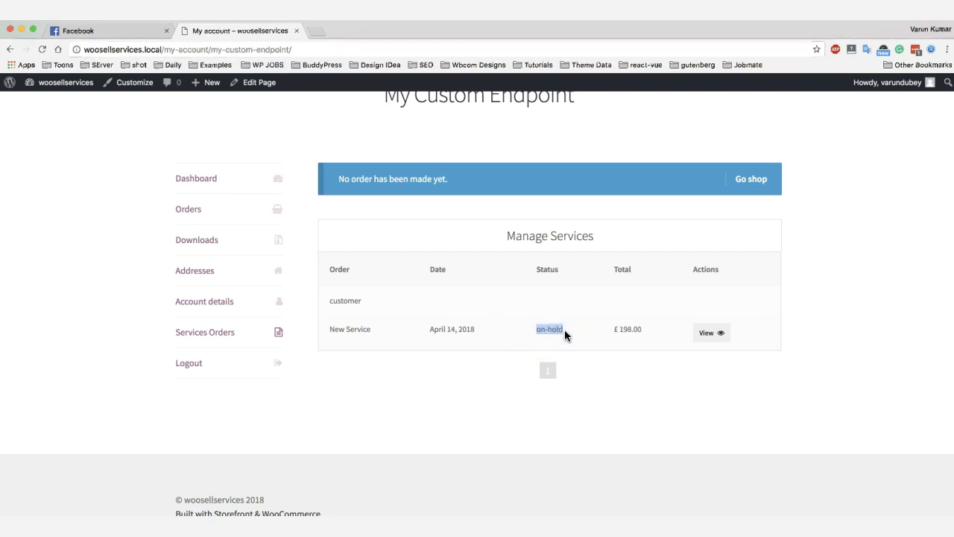
pyautogui.click(705, 372)
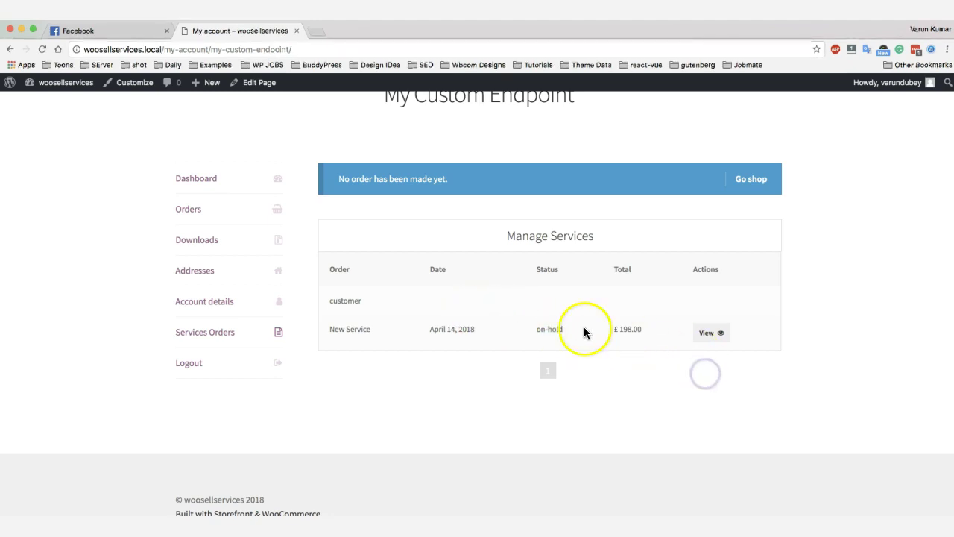
pyautogui.click(708, 334)
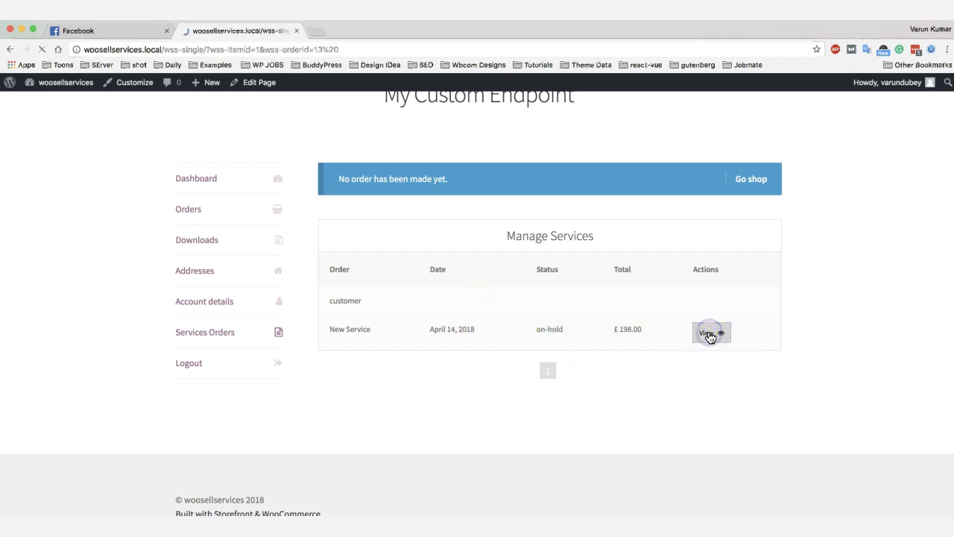
# Write the customer a message saying work has started and delivery comes within 5 days
pyautogui.scroll(-7, 529, 341)
pyautogui.scroll(-2, 234, 333)
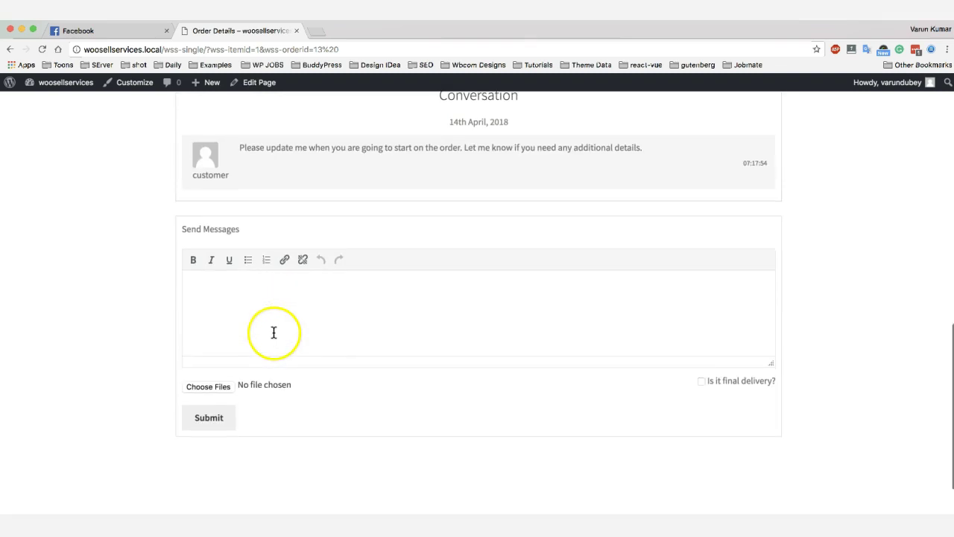
pyautogui.scroll(-1, 283, 321)
pyautogui.click(299, 309)
pyautogui.write('I h')
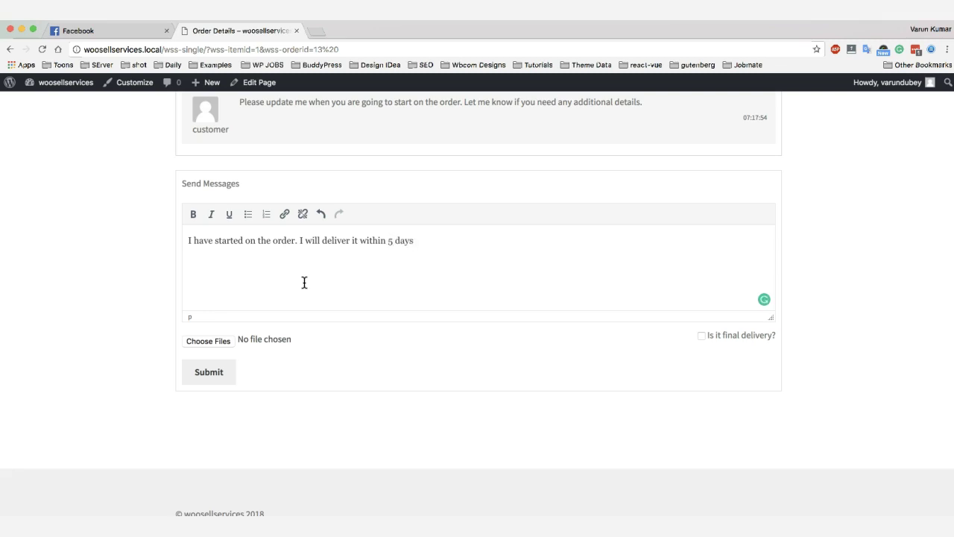
# Check the message against the expected delivery date of April 19, 2018
pyautogui.moveTo(442, 243); pyautogui.dragTo(301, 241)
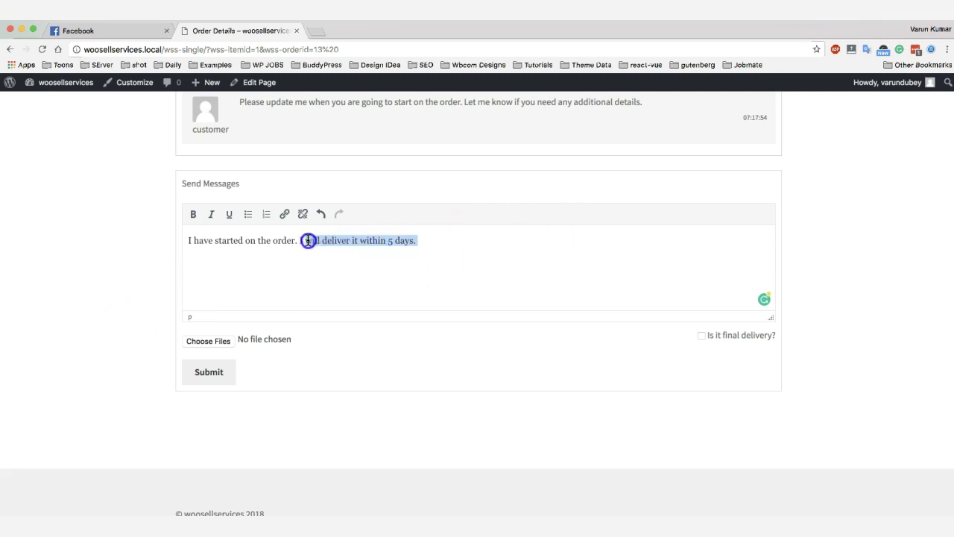
pyautogui.click(135, 246)
pyautogui.scroll(2, 132, 253)
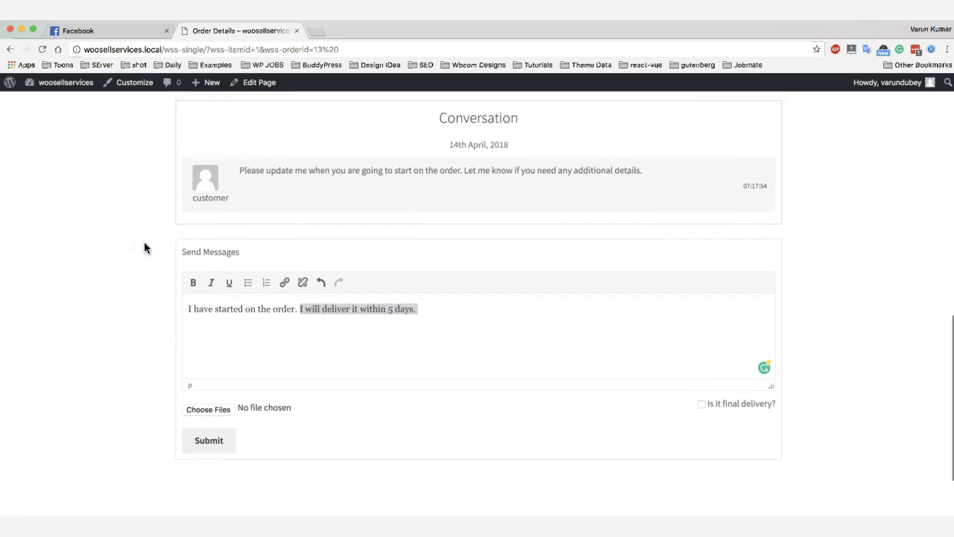
pyautogui.scroll(3, 130, 261)
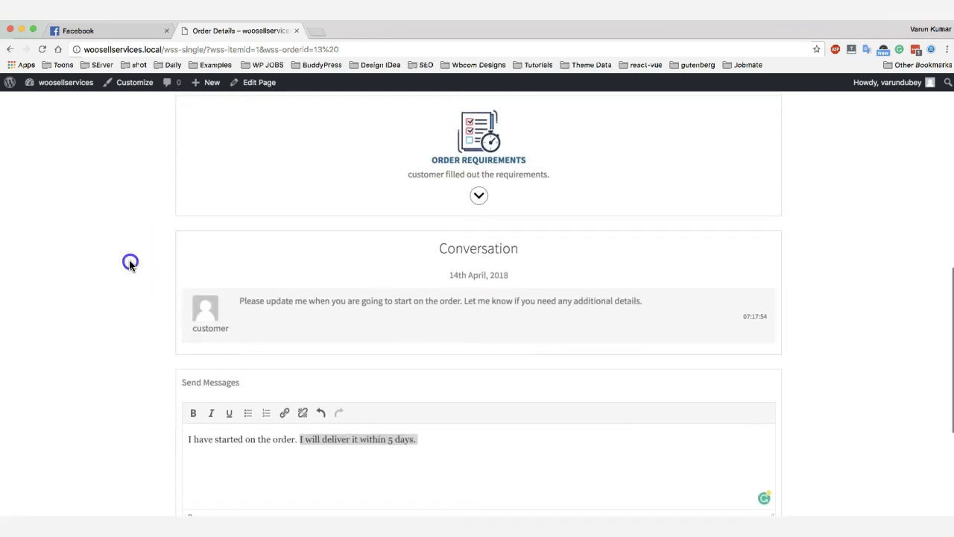
pyautogui.scroll(3, 128, 262)
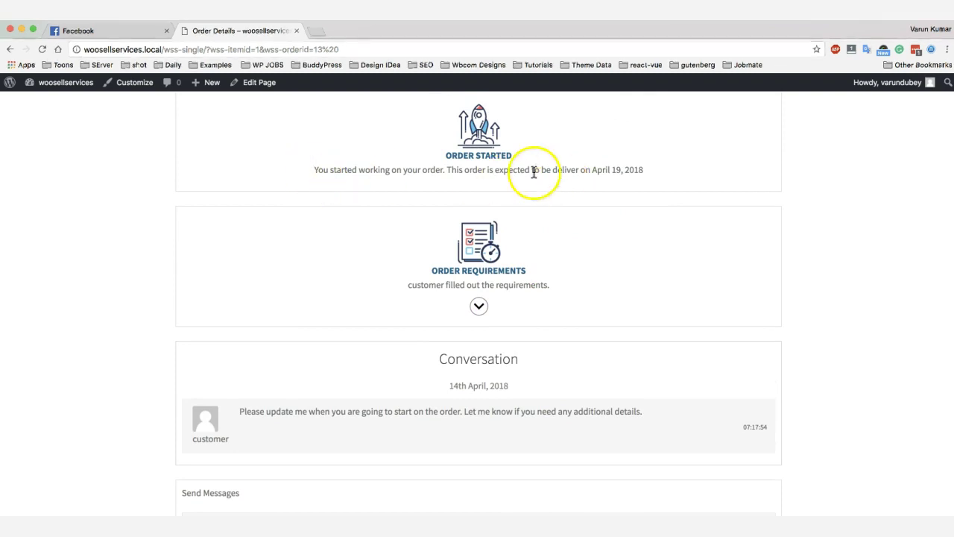
pyautogui.moveTo(447, 170); pyautogui.dragTo(647, 174)
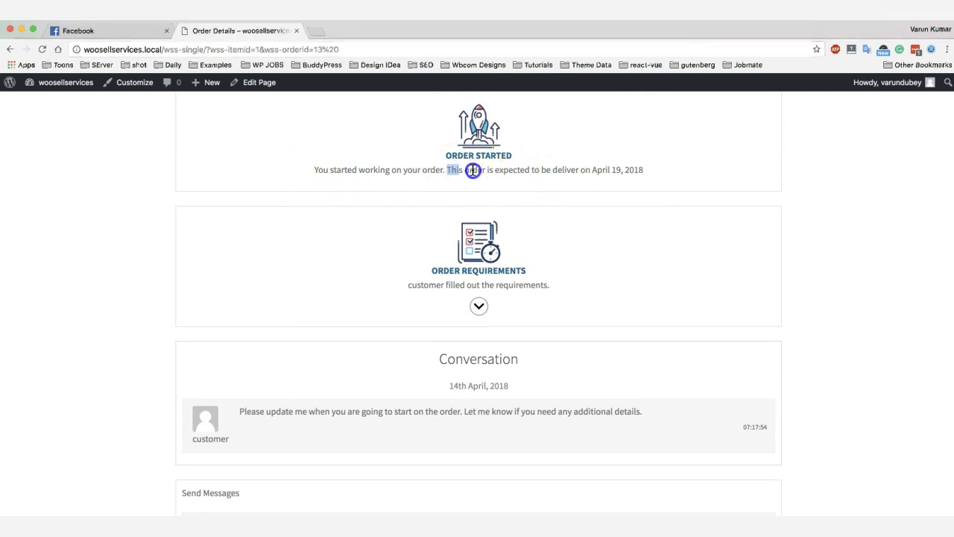
pyautogui.click(656, 175)
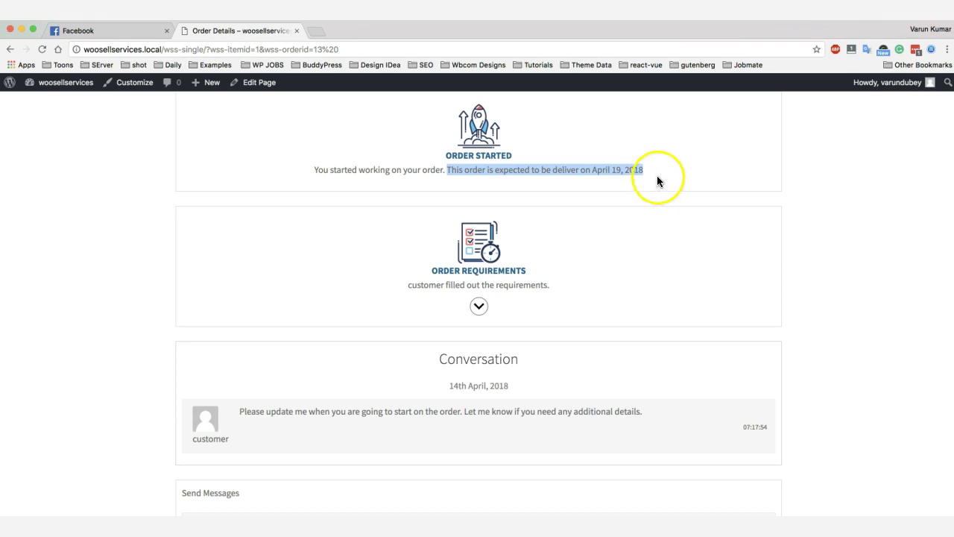
pyautogui.moveTo(448, 170); pyautogui.dragTo(657, 174)
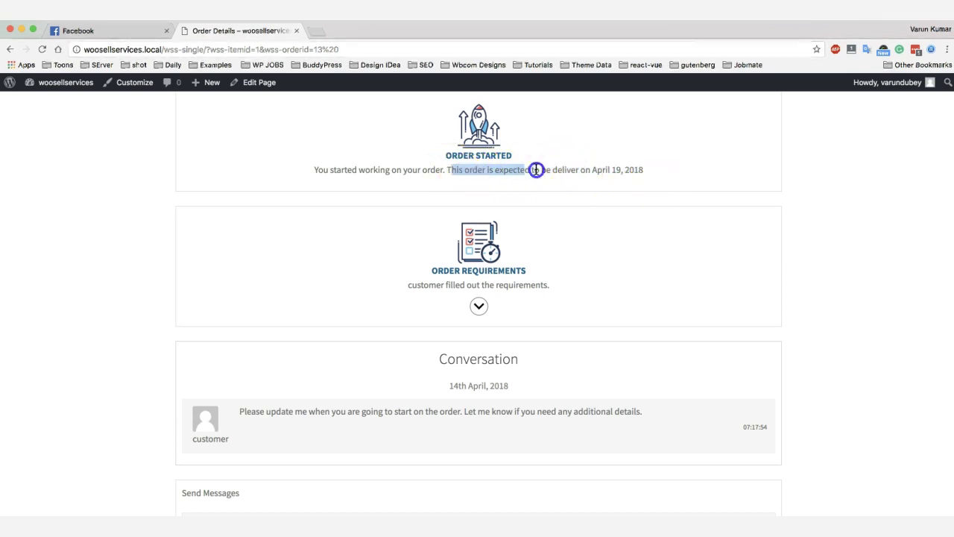
pyautogui.click(658, 175)
pyautogui.moveTo(592, 170); pyautogui.dragTo(642, 170)
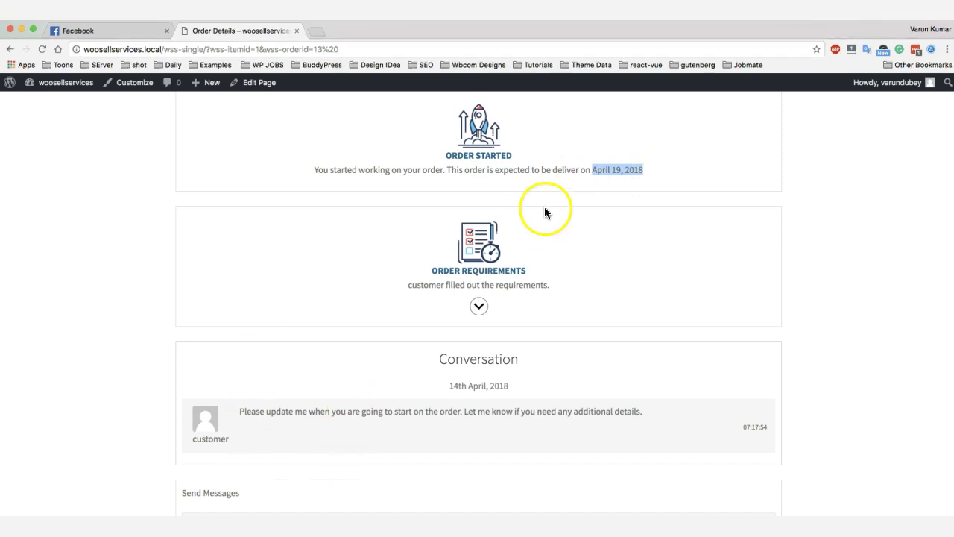
pyautogui.click(570, 193)
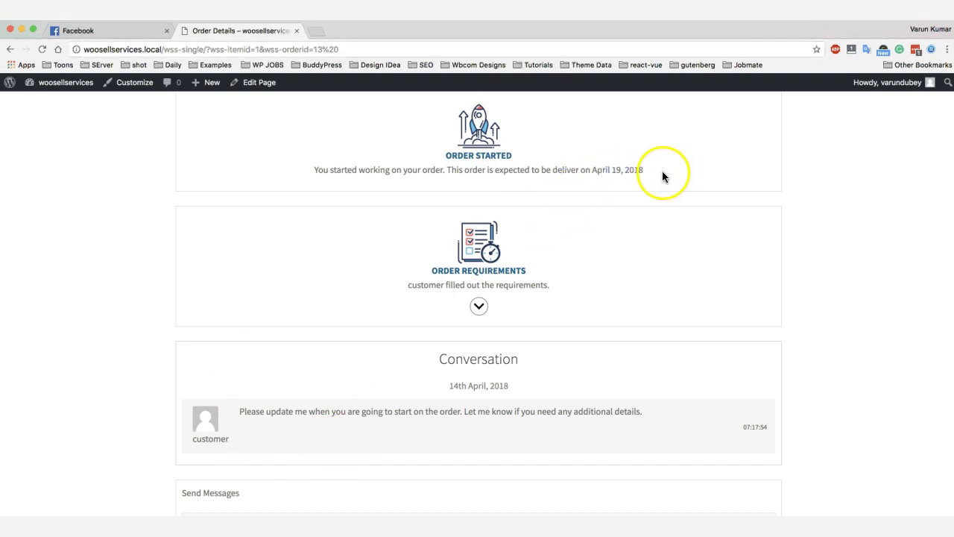
# Submit the start-of-work message to the customer
pyautogui.scroll(-4, 652, 236)
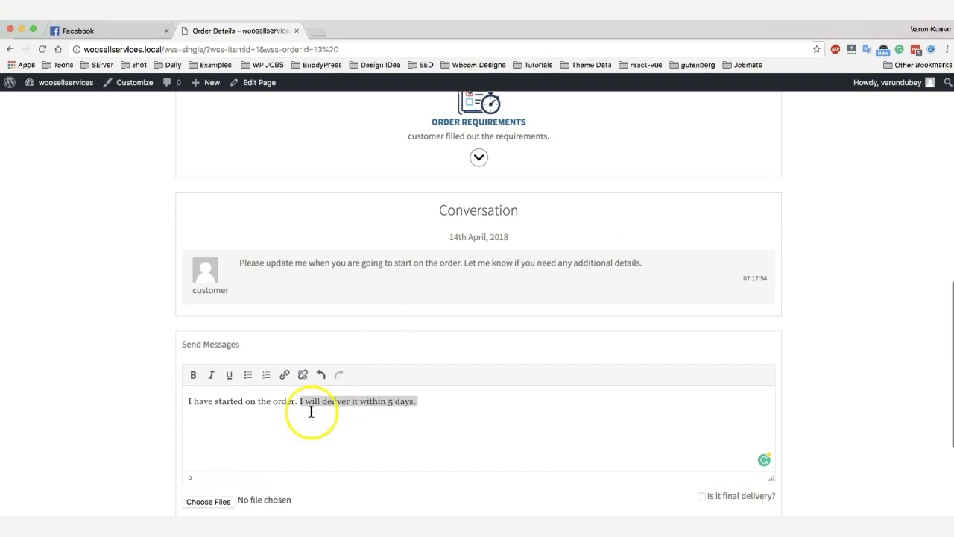
pyautogui.click(288, 402)
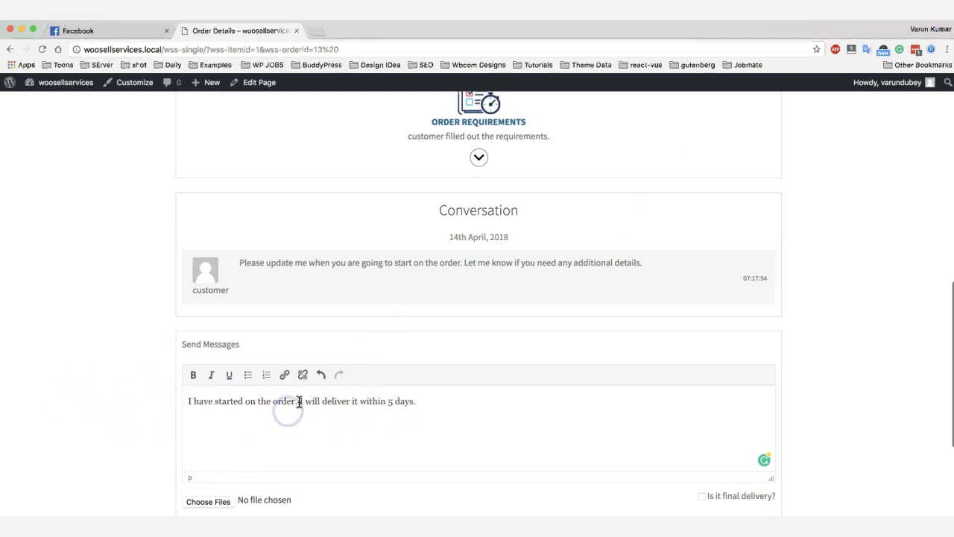
pyautogui.moveTo(299, 401); pyautogui.dragTo(434, 402)
pyautogui.scroll(-1, 81, 382)
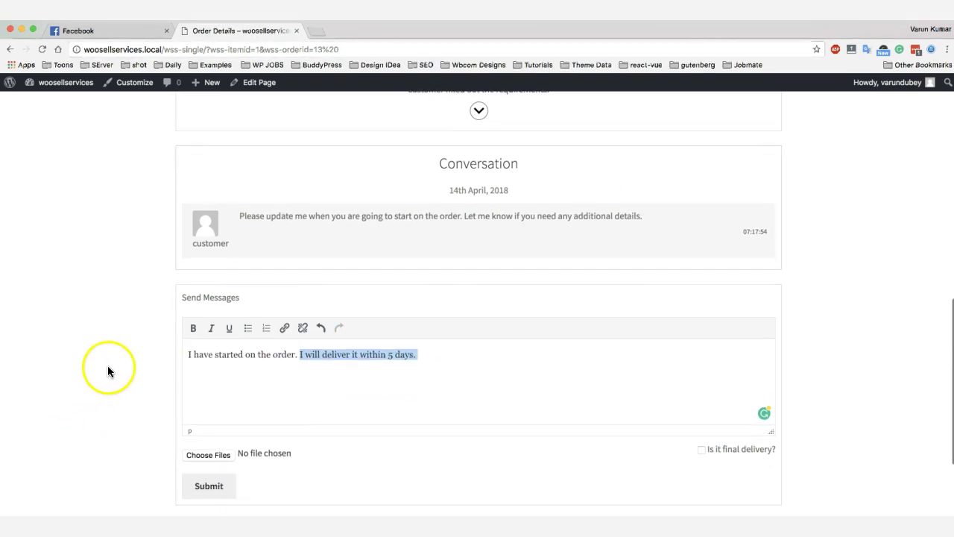
pyautogui.scroll(-3, 170, 414)
pyautogui.click(216, 361)
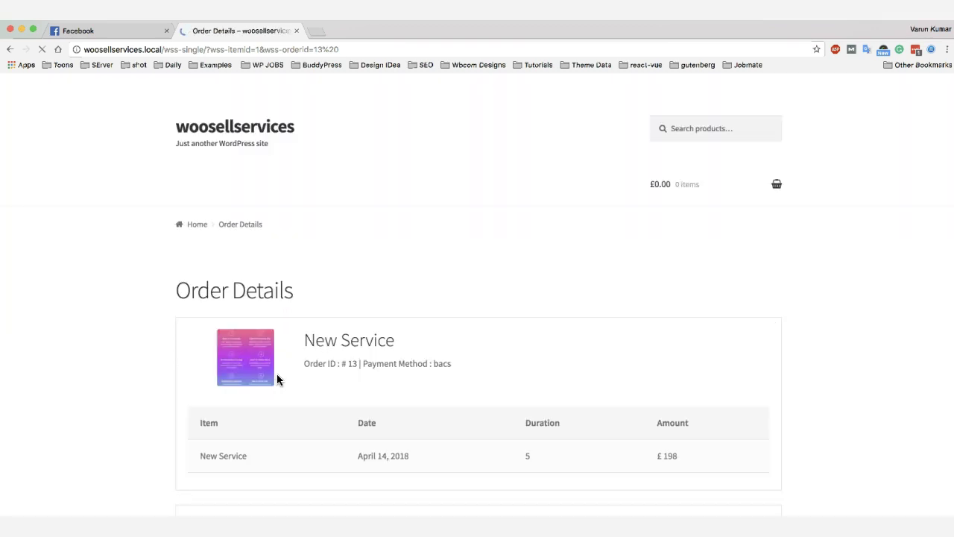
# Send a message that the WordPress installation is done, with 'Is it final delivery?' ticked
pyautogui.scroll(-3, 355, 393)
pyautogui.scroll(-5, 355, 393)
pyautogui.scroll(-1, 347, 407)
pyautogui.scroll(-2, 347, 406)
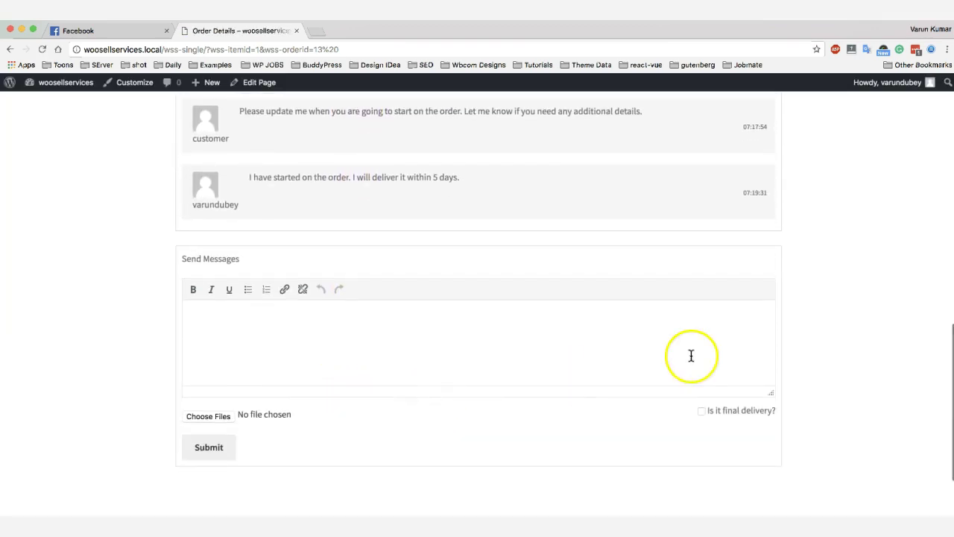
pyautogui.click(426, 314)
pyautogui.click(402, 292)
pyautogui.write('WordPress installation is done, Please check and let me know if everything is working right.')
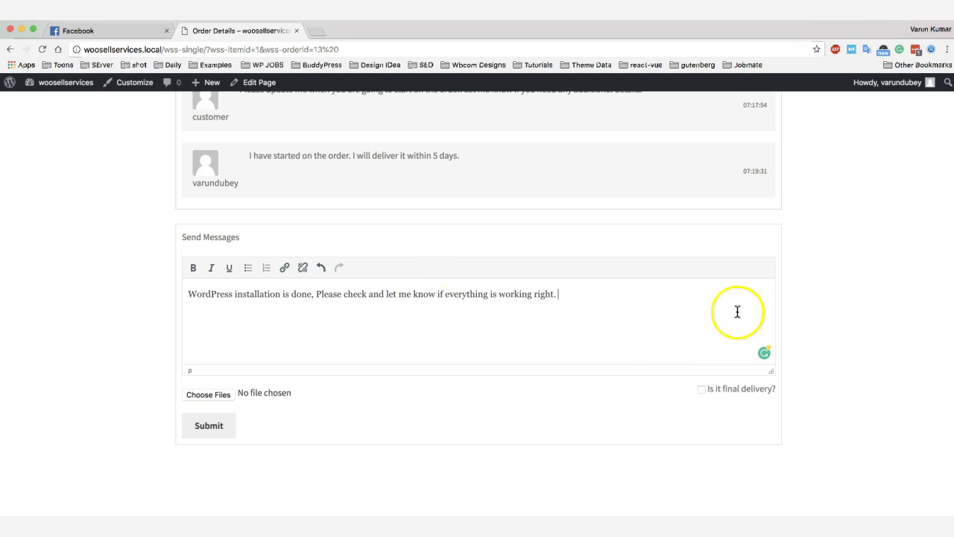
pyautogui.click(702, 389)
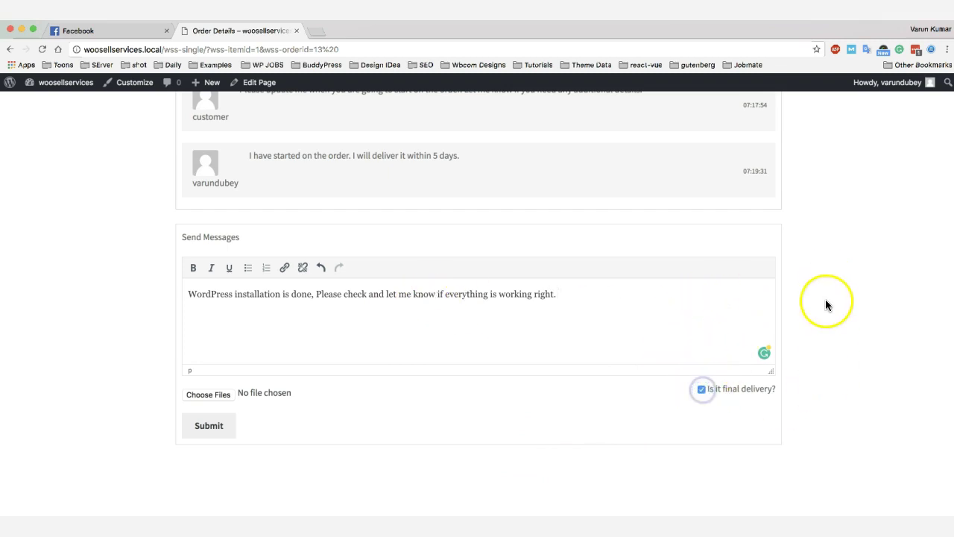
pyautogui.click(208, 430)
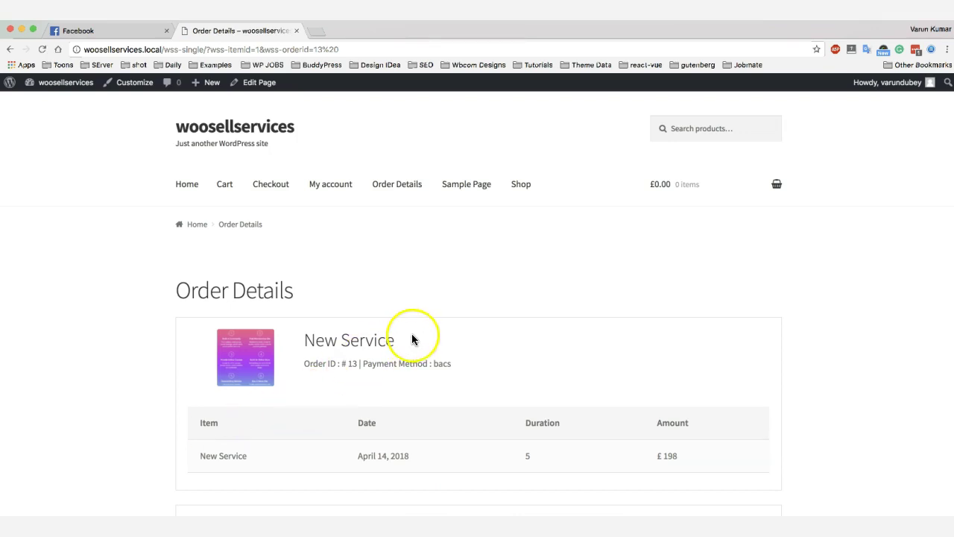
# Switch to the customer account from Dashboard > Users > All Users
pyautogui.scroll(-5, 411, 336)
pyautogui.moveTo(66, 82)
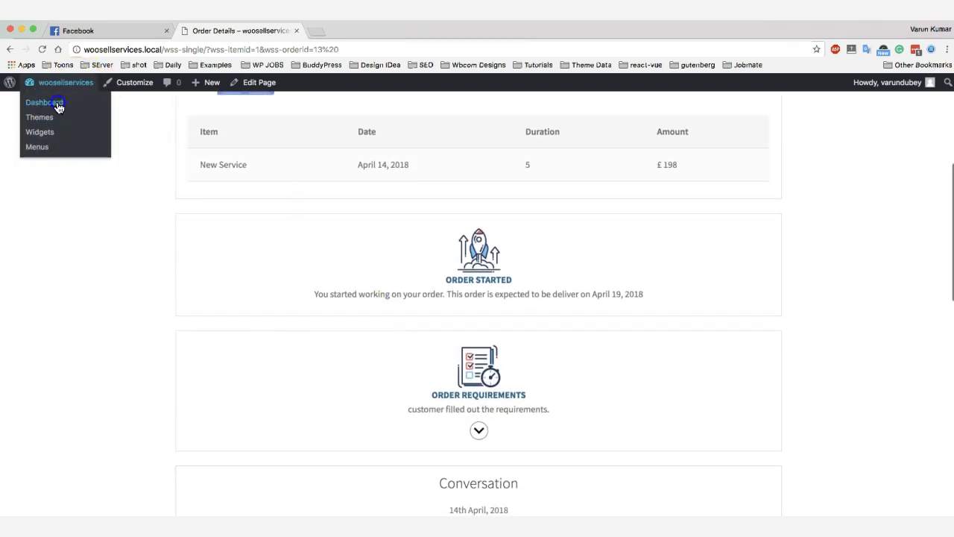
pyautogui.click(58, 100)
pyautogui.scroll(-3, 90, 313)
pyautogui.moveTo(31, 341)
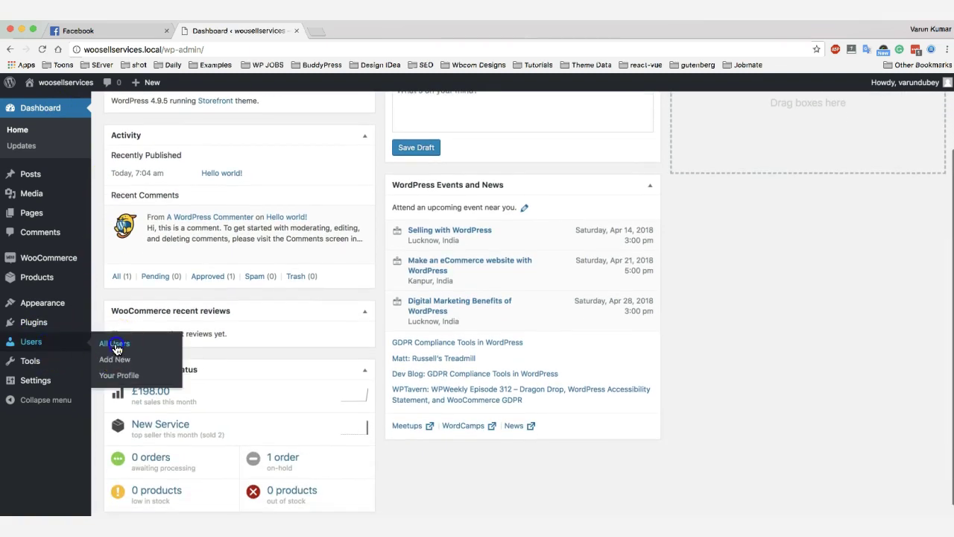
pyautogui.click(123, 338)
pyautogui.moveTo(169, 195)
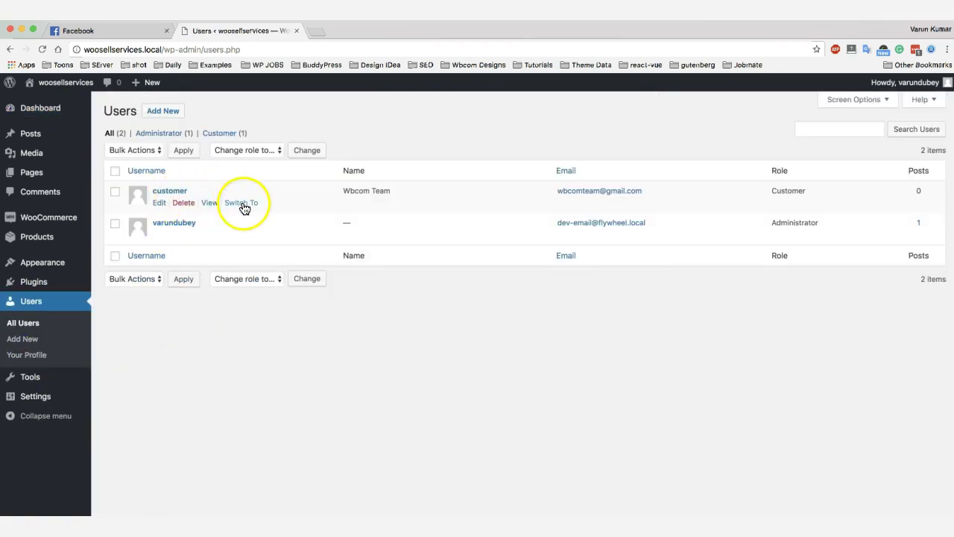
pyautogui.click(240, 206)
# Open the New Service order and read the vendor's final delivery notice in the conversation
pyautogui.scroll(-2, 231, 205)
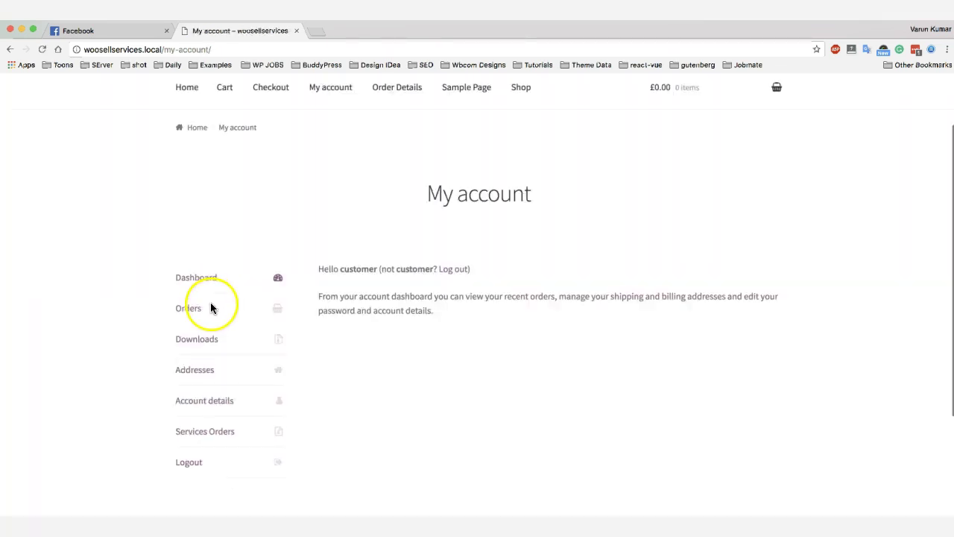
pyautogui.scroll(-2, 214, 308)
pyautogui.click(213, 348)
pyautogui.scroll(-2, 506, 310)
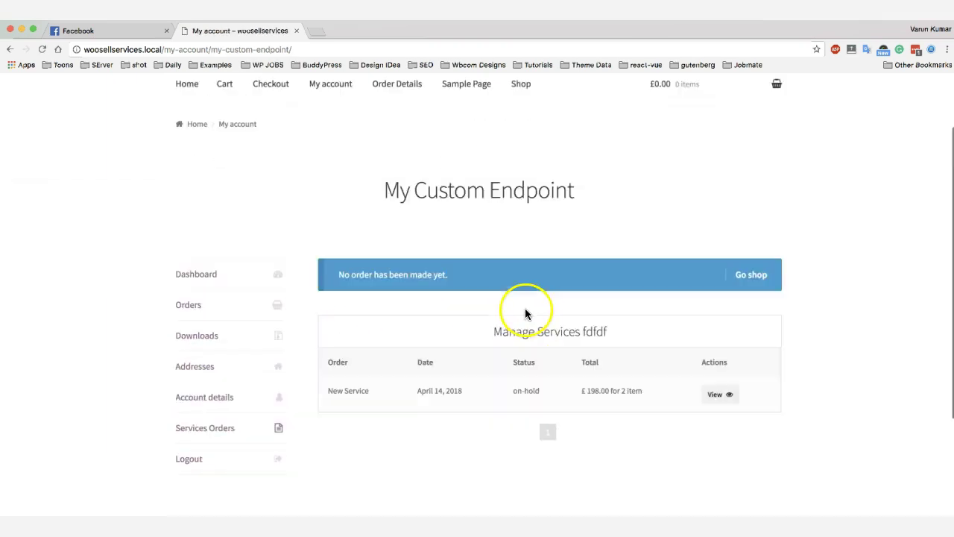
pyautogui.scroll(-2, 633, 327)
pyautogui.click(724, 339)
pyautogui.scroll(-10, 298, 268)
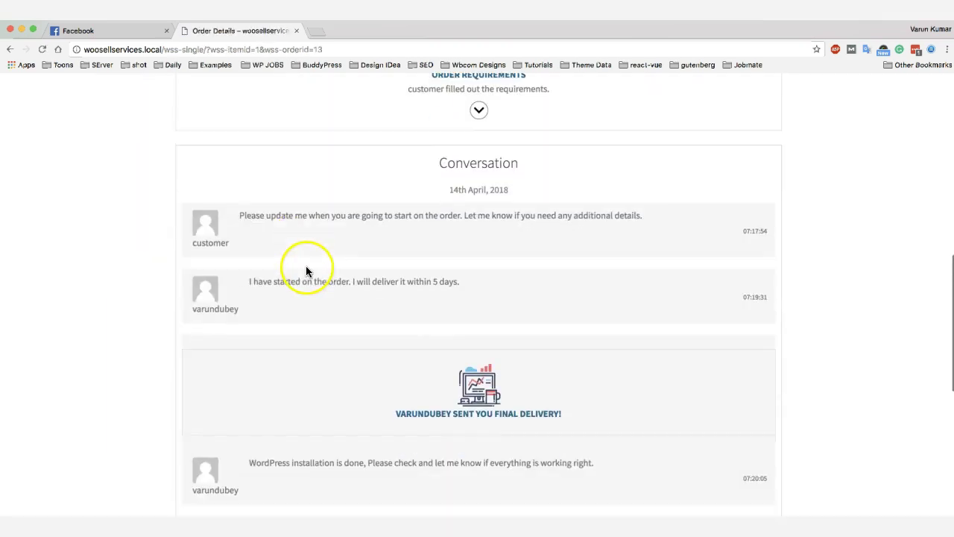
pyautogui.scroll(-5, 335, 280)
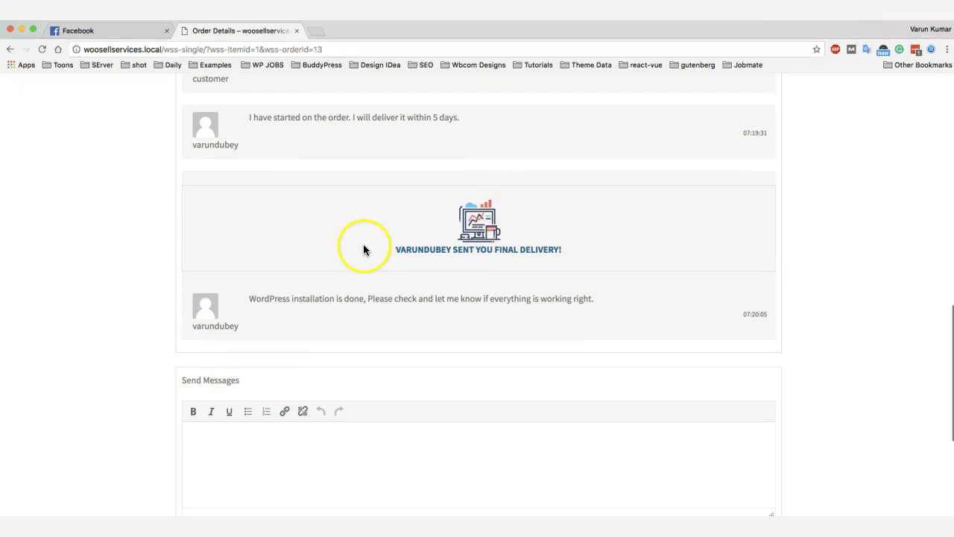
pyautogui.moveTo(362, 249); pyautogui.dragTo(631, 251)
pyautogui.click(632, 252)
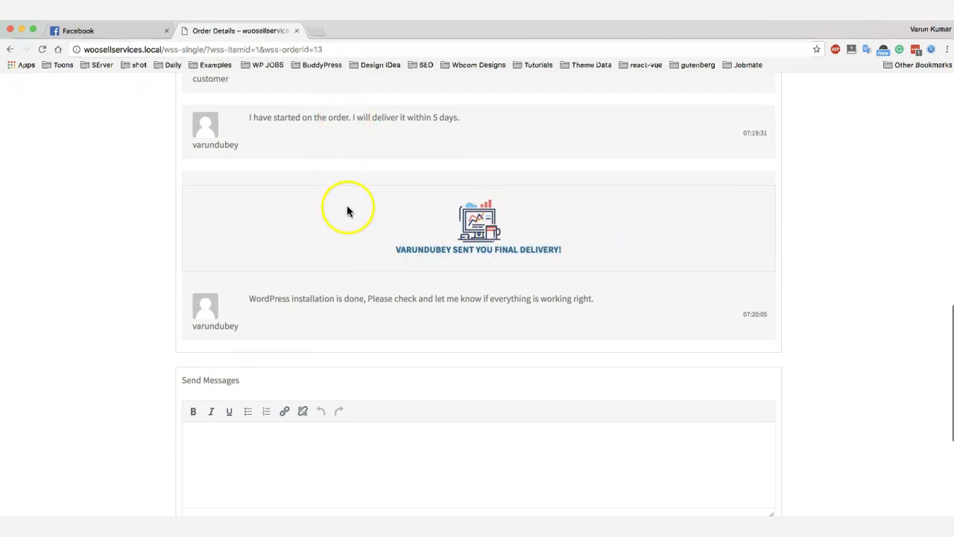
pyautogui.scroll(-3, 485, 217)
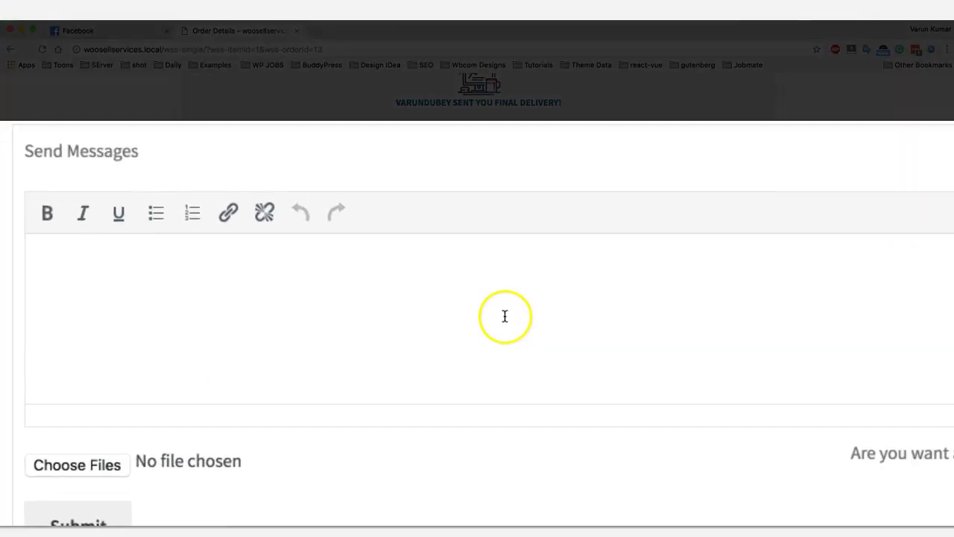
# Answer No to accepting final delivery, asking the vendor to also install the demo data
pyautogui.click(426, 314)
pyautogui.click(442, 320)
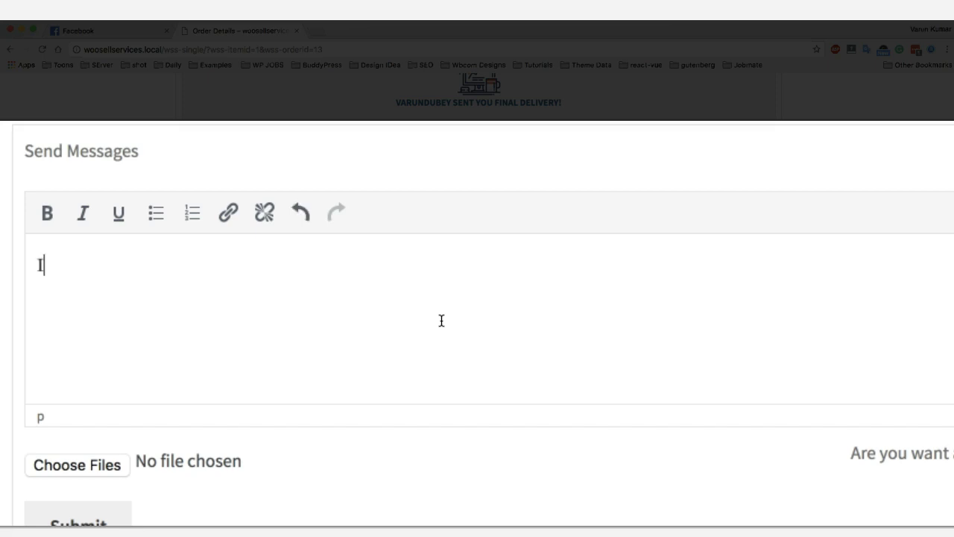
pyautogui.write('ease also insta')
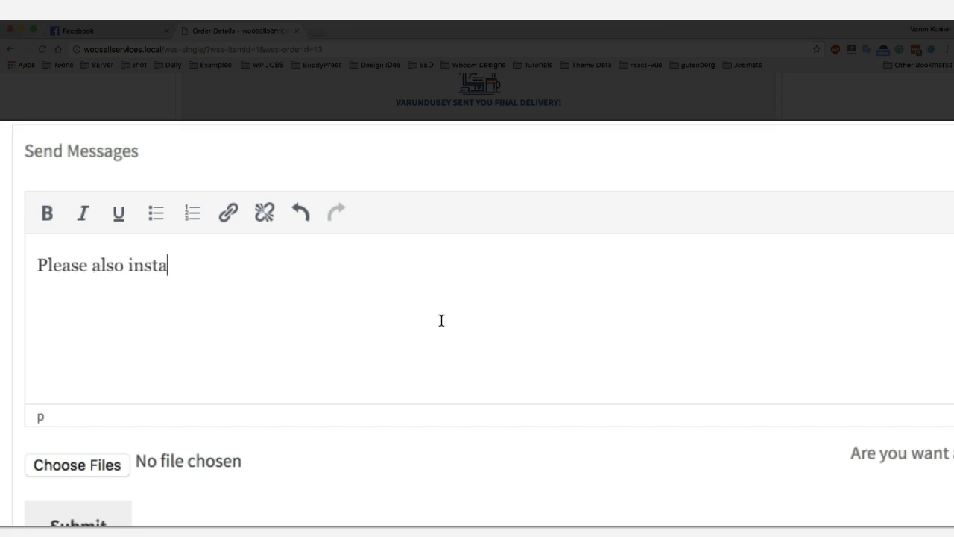
pyautogui.write('emo data.')
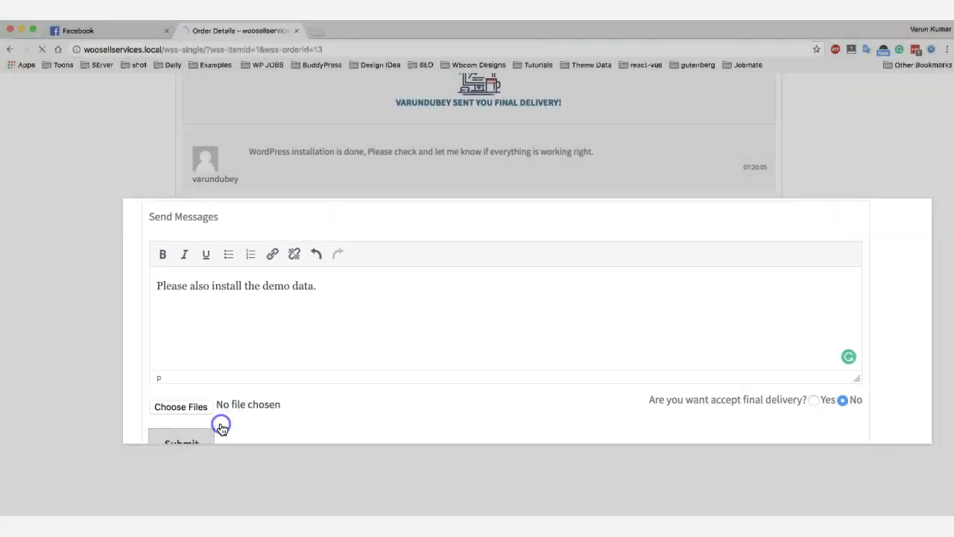
pyautogui.click(221, 426)
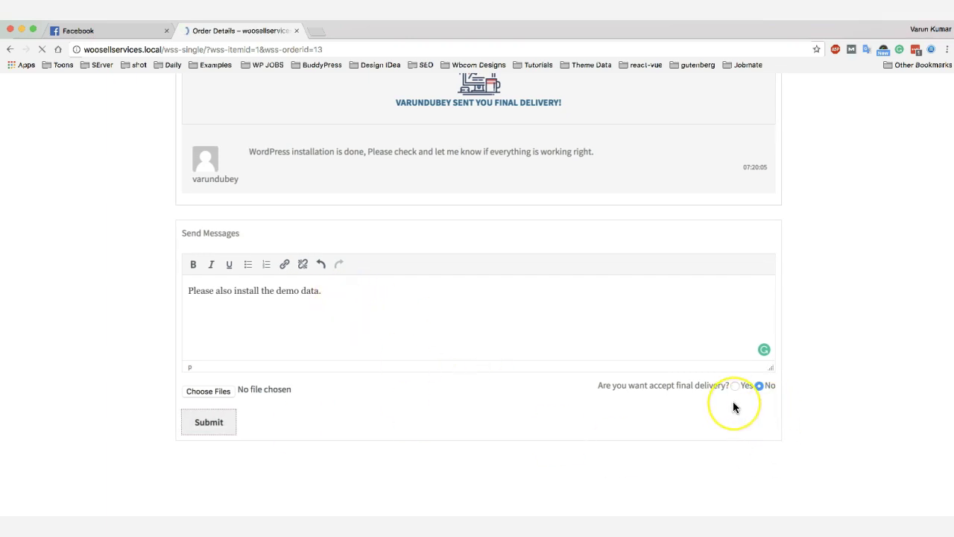
# Check that the conversation now shows the delivery-not-accepted notice
pyautogui.scroll(-6, 733, 407)
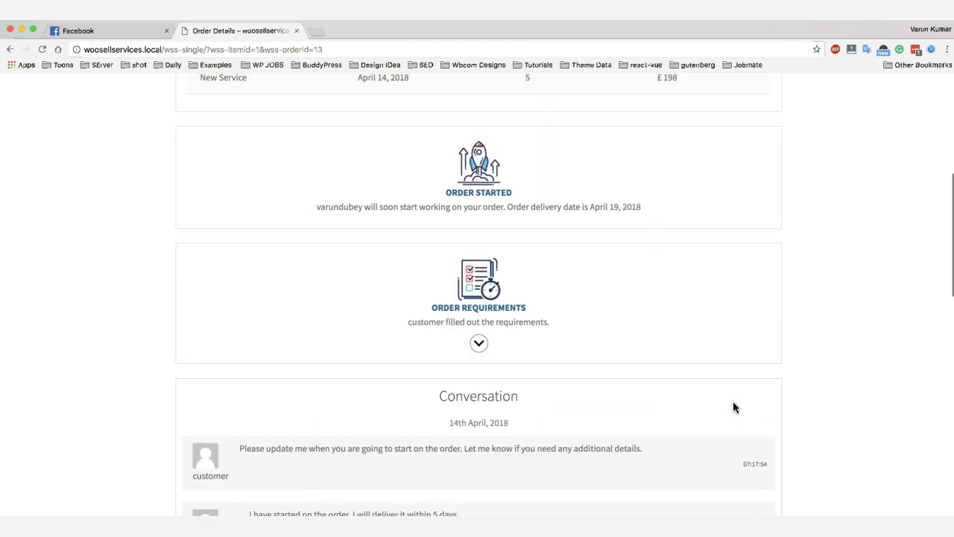
pyautogui.scroll(-3, 613, 433)
pyautogui.scroll(-3, 613, 433)
pyautogui.scroll(-2, 607, 431)
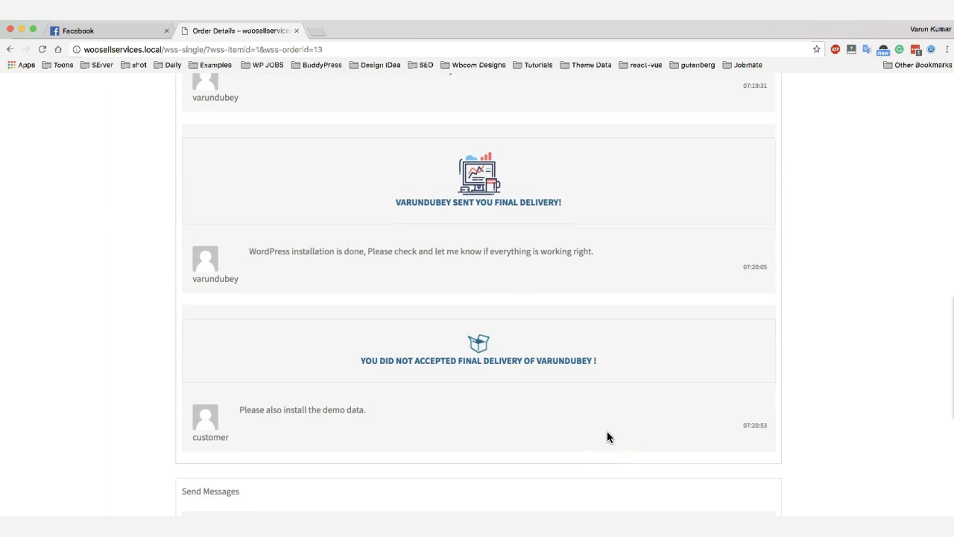
pyautogui.moveTo(324, 353); pyautogui.dragTo(511, 366)
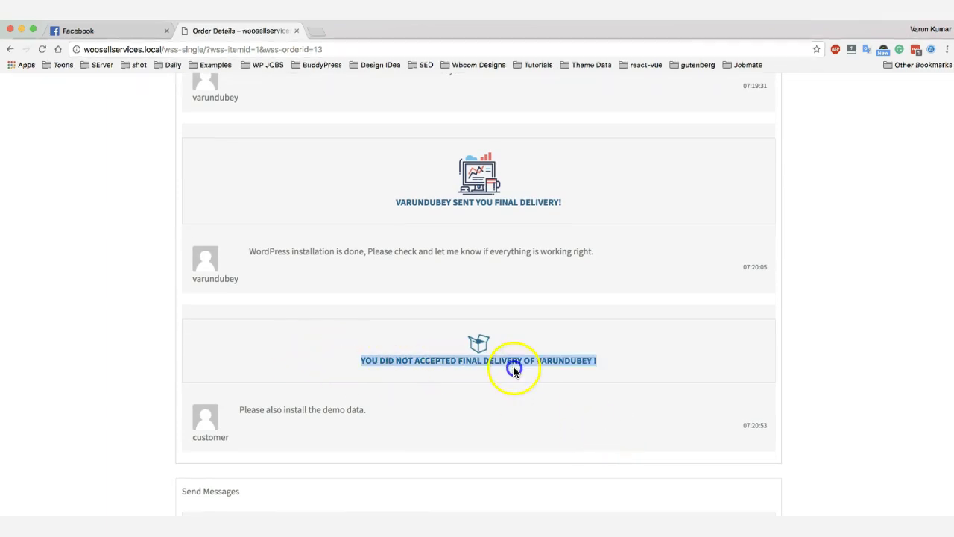
pyautogui.click(661, 365)
pyautogui.scroll(-2, 373, 373)
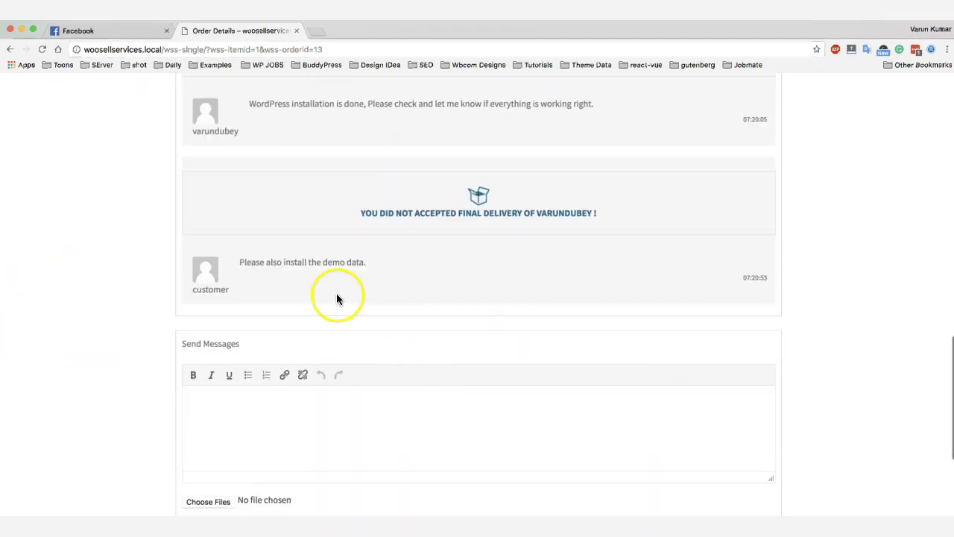
pyautogui.scroll(-3, 320, 340)
pyautogui.scroll(1, 293, 341)
pyautogui.scroll(8, 266, 327)
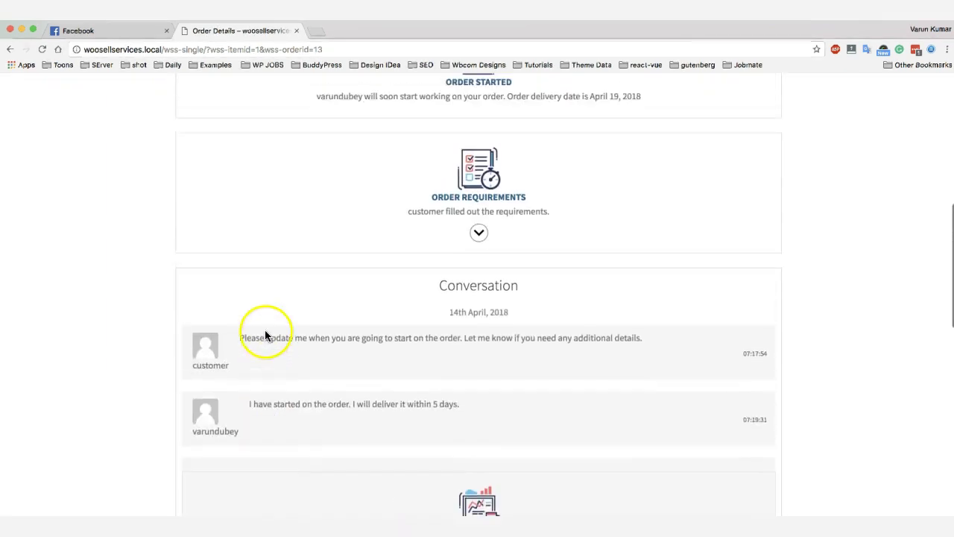
pyautogui.scroll(5, 273, 303)
pyautogui.scroll(2, 318, 251)
# Log out of the customer account and log back in as the vendor
pyautogui.scroll(1, 354, 209)
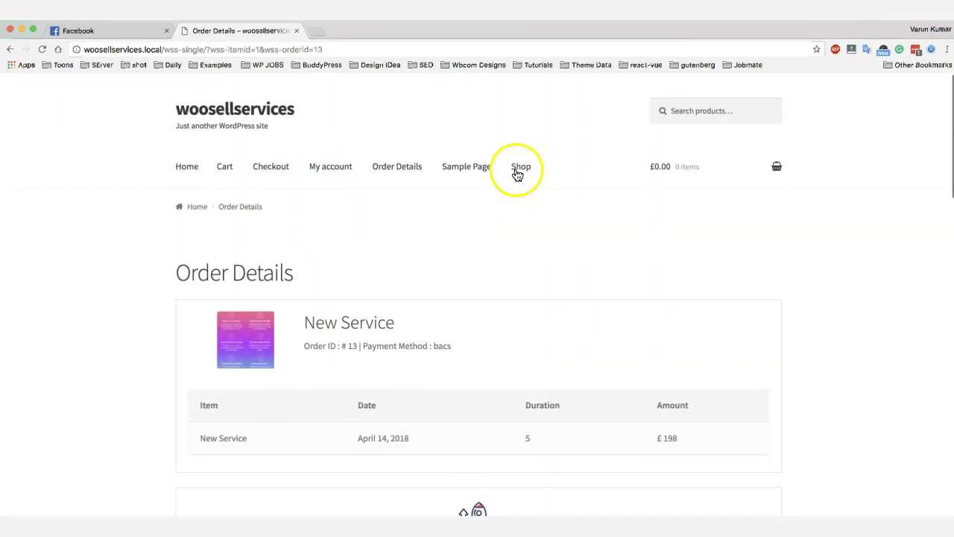
pyautogui.click(331, 165)
pyautogui.scroll(-5, 298, 223)
pyautogui.scroll(-1, 254, 268)
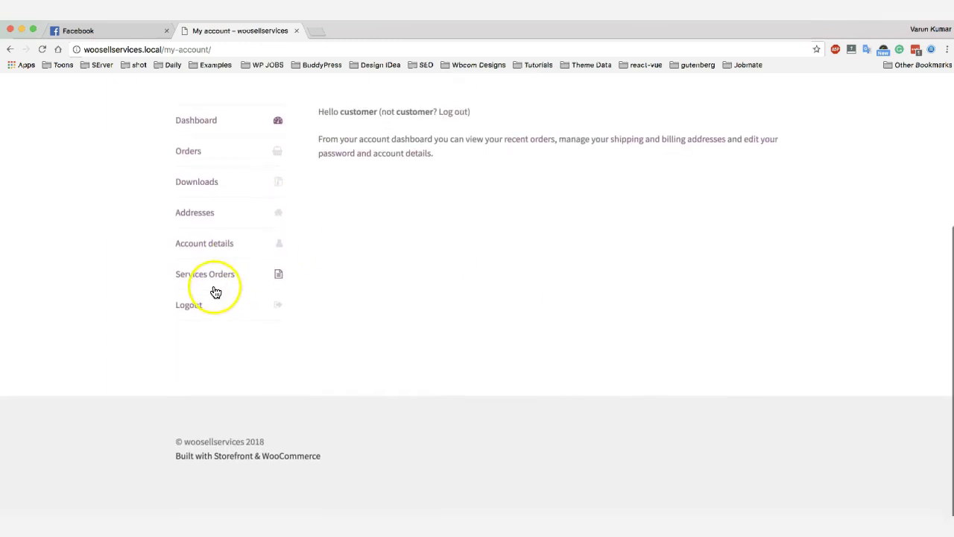
pyautogui.click(184, 308)
pyautogui.scroll(-3, 436, 377)
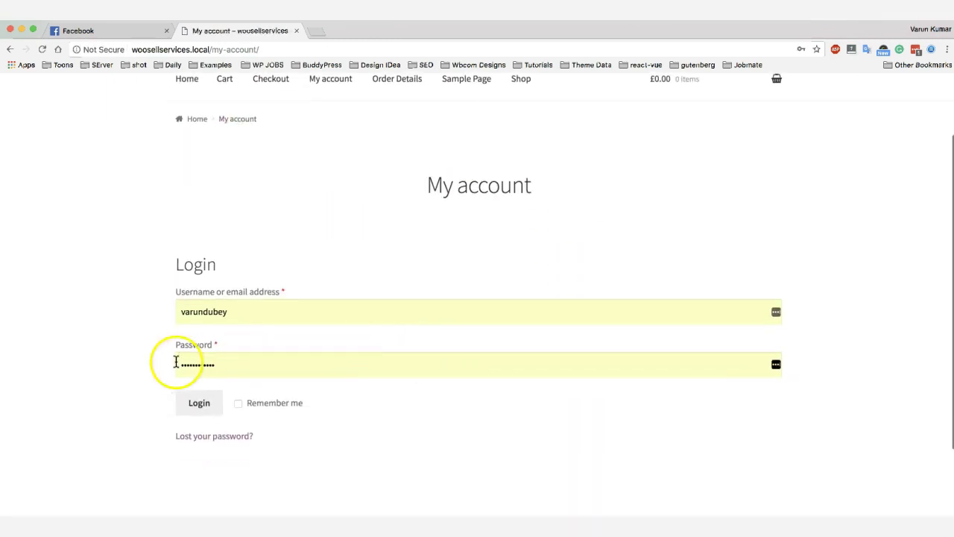
pyautogui.click(198, 400)
# View the New Service order from the vendor's Services Orders list
pyautogui.scroll(-5, 376, 275)
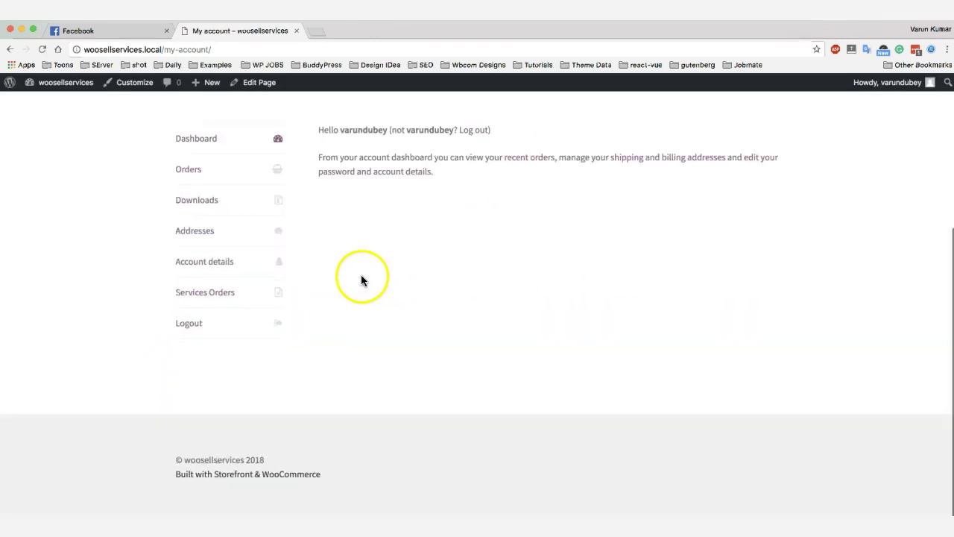
pyautogui.click(207, 283)
pyautogui.scroll(-4, 535, 290)
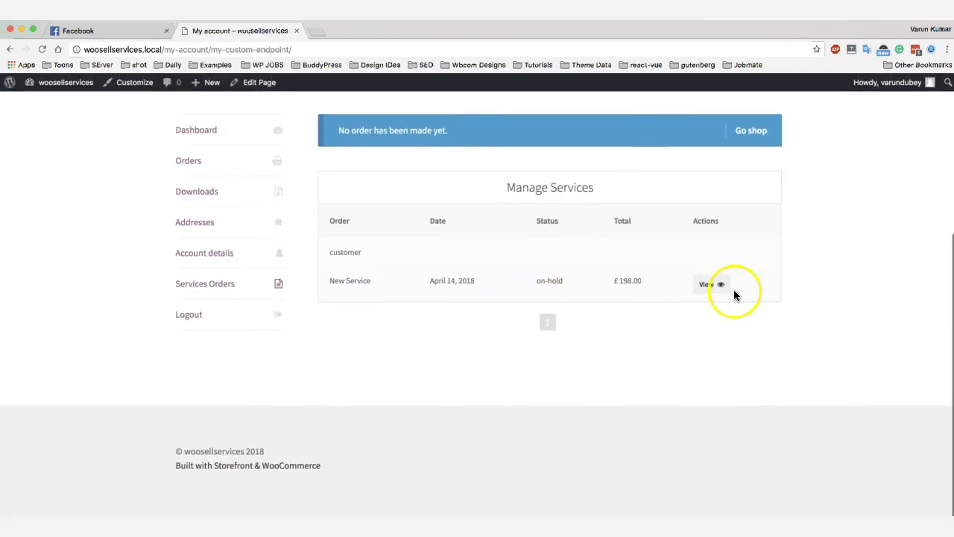
pyautogui.click(720, 286)
# Reply that the demo data is installed too, marked as the final delivery
pyautogui.scroll(-10, 670, 294)
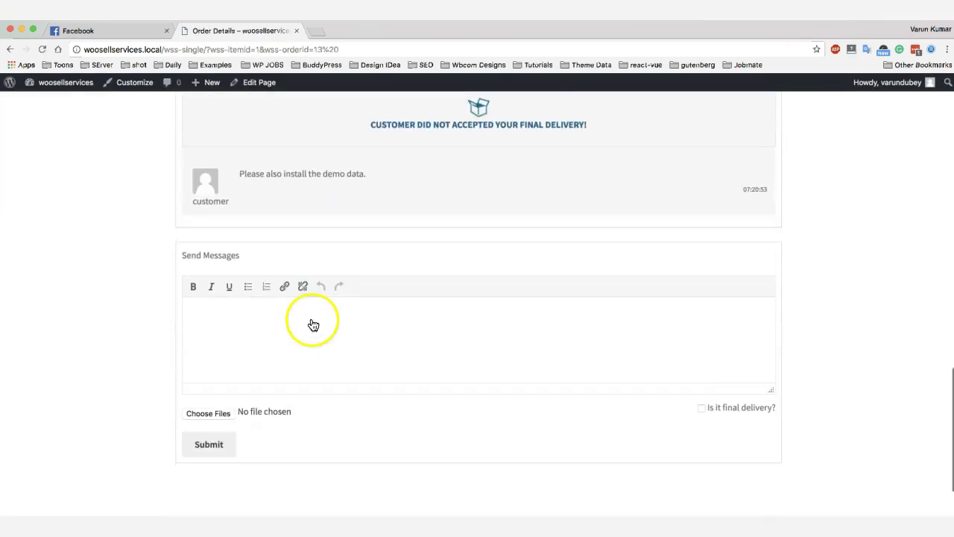
pyautogui.scroll(-3, 306, 298)
pyautogui.click(290, 202)
pyautogui.write('I')
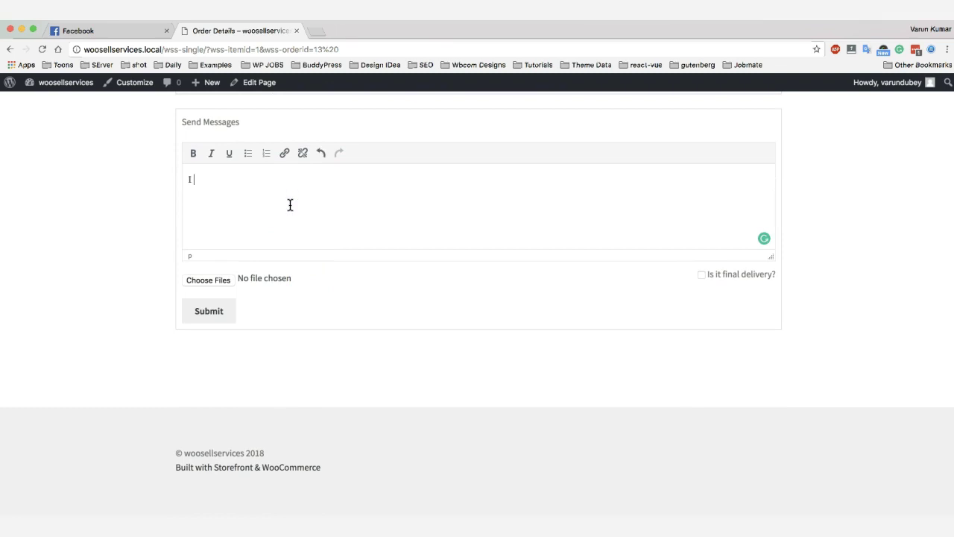
pyautogui.write(' have installed the demo data as well.')
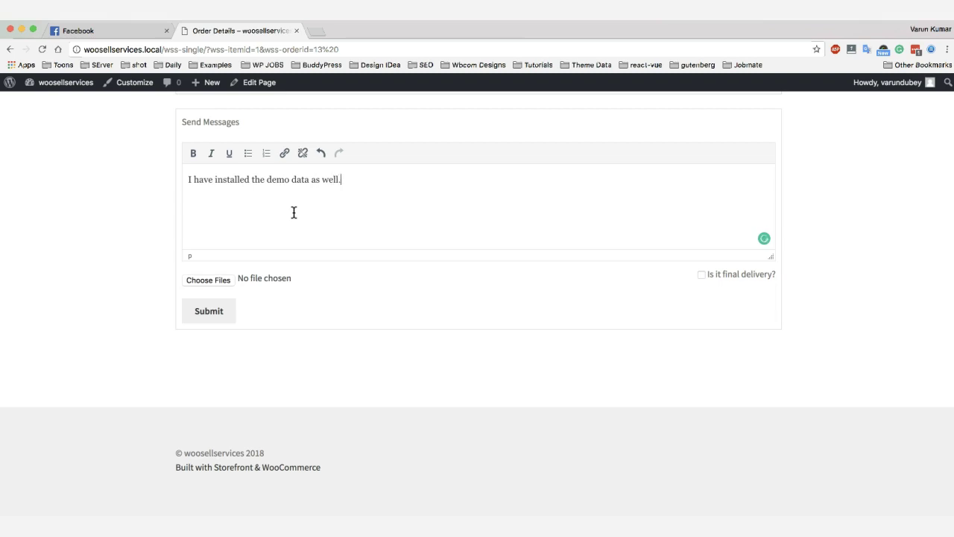
pyautogui.click(706, 274)
pyautogui.click(207, 310)
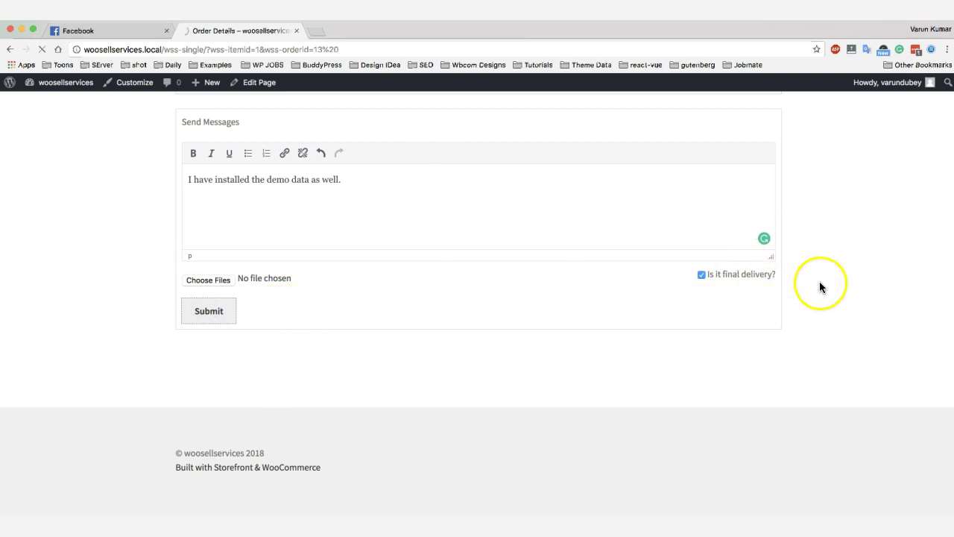
pyautogui.scroll(-10, 442, 295)
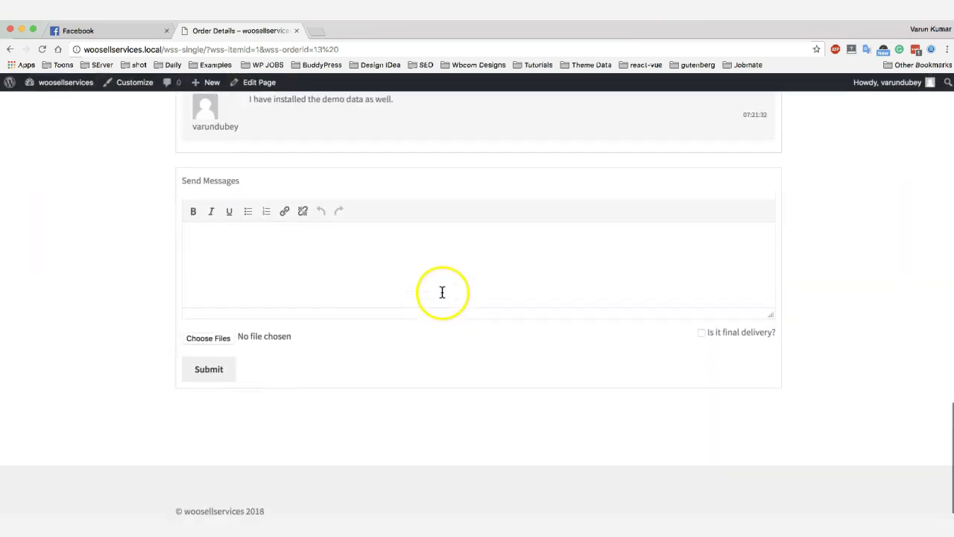
pyautogui.scroll(2, 217, 258)
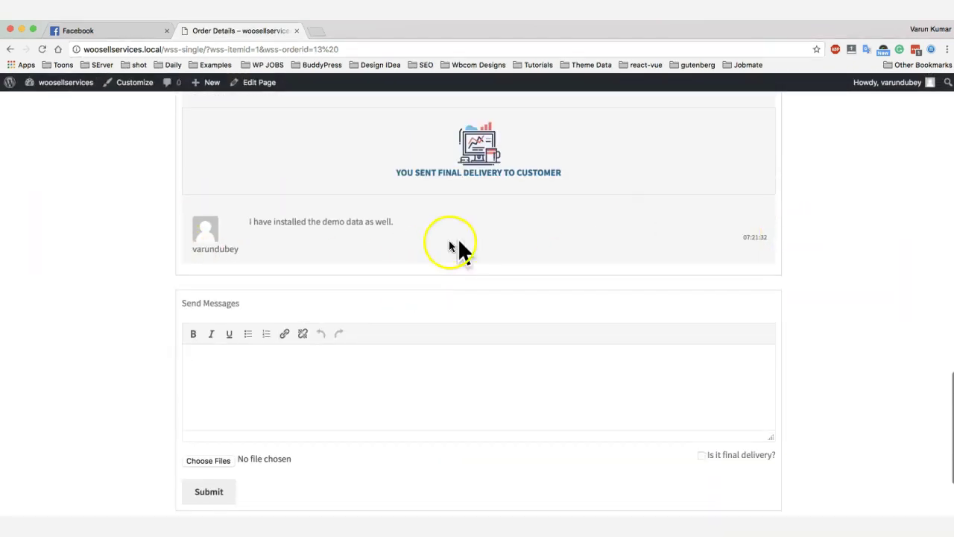
pyautogui.scroll(5, 362, 266)
# Switch into the customer account from the Dashboard's Users list
pyautogui.scroll(10, 366, 255)
pyautogui.scroll(2, 110, 111)
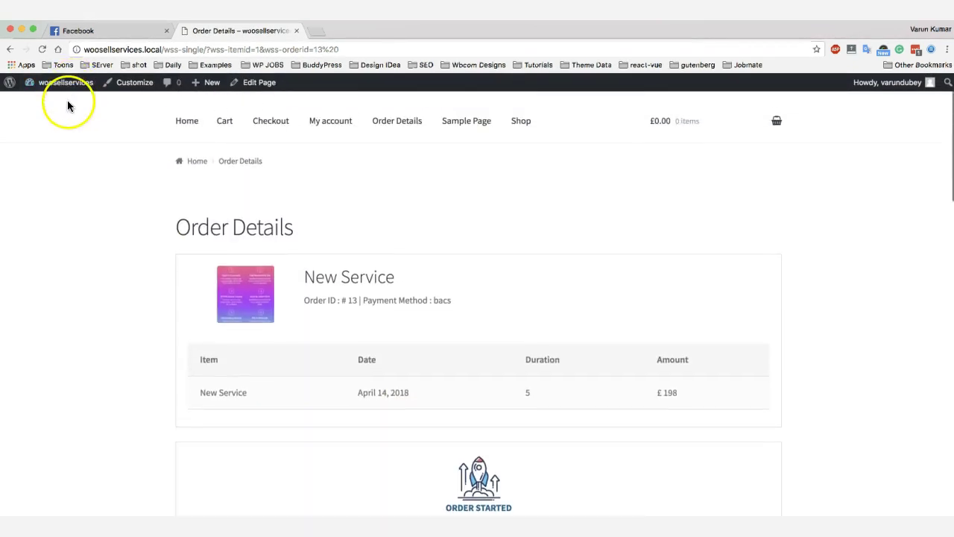
pyautogui.moveTo(65, 82)
pyautogui.click(55, 103)
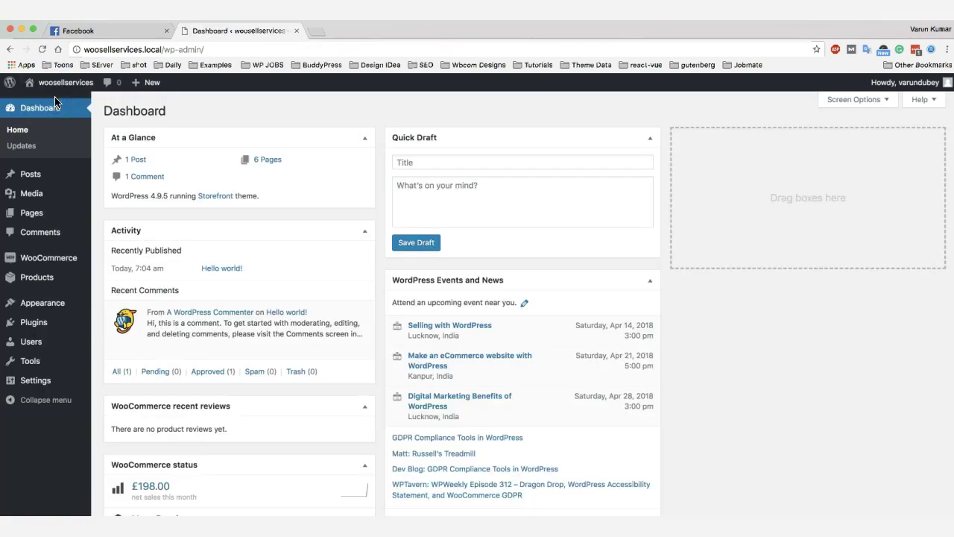
pyautogui.scroll(-3, 64, 240)
pyautogui.click(43, 345)
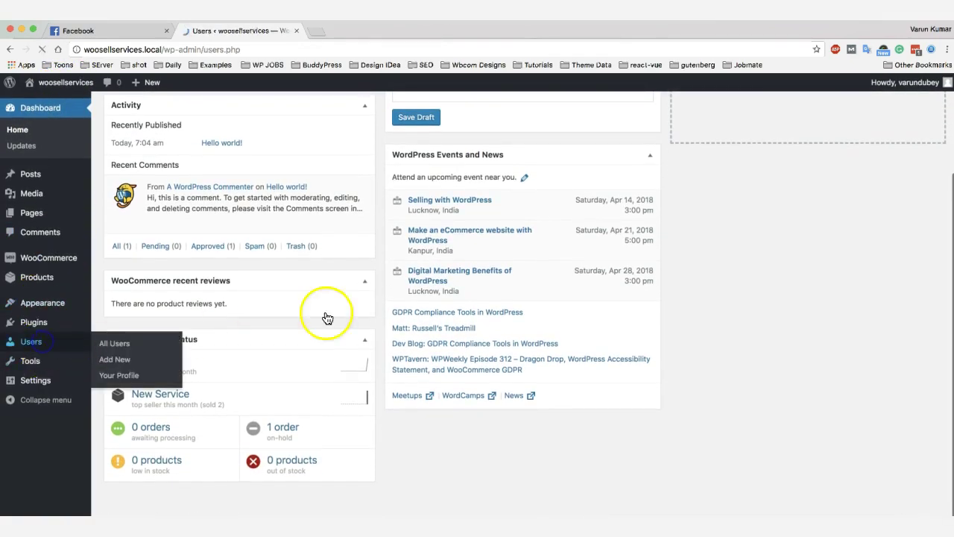
pyautogui.click(254, 208)
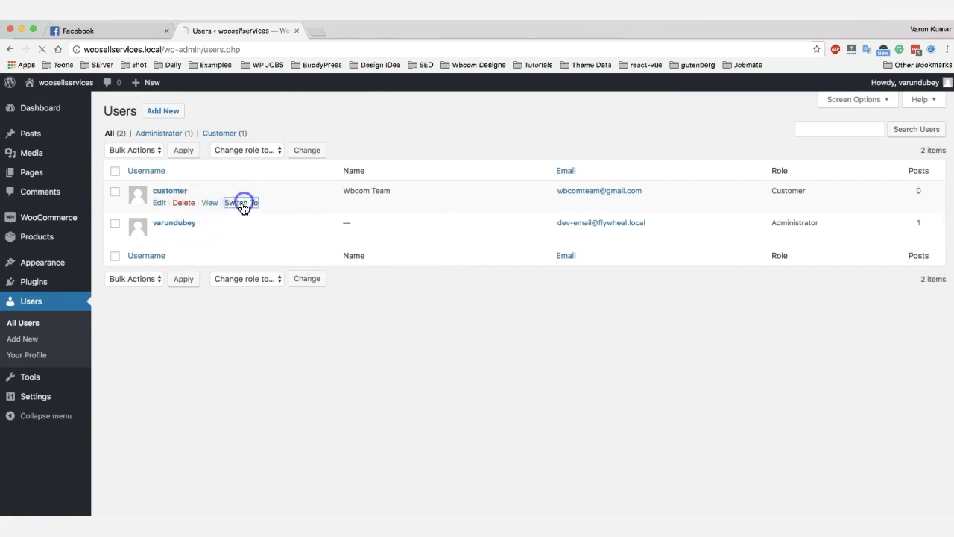
# View the New Service order #13 from the customer's Services Orders
pyautogui.scroll(-5, 208, 243)
pyautogui.click(196, 254)
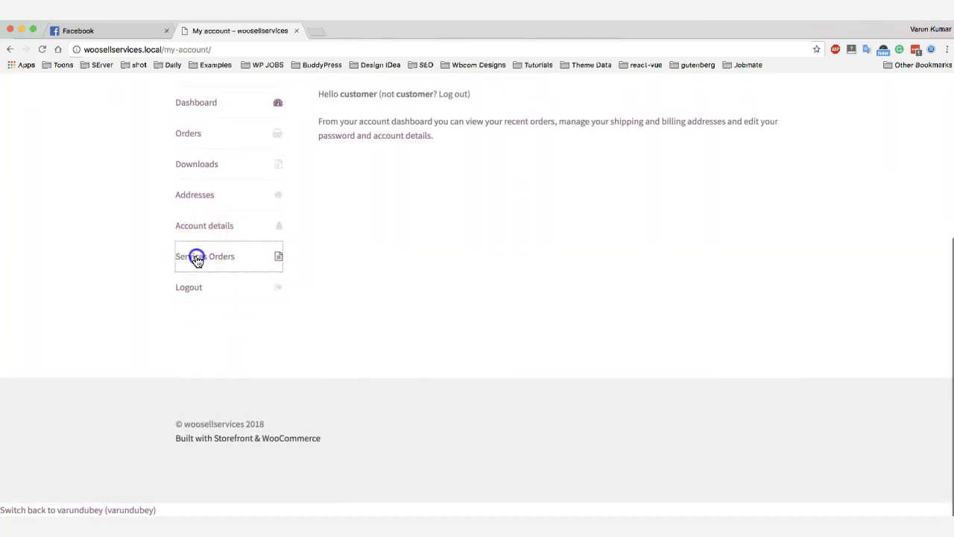
pyautogui.scroll(-5, 630, 235)
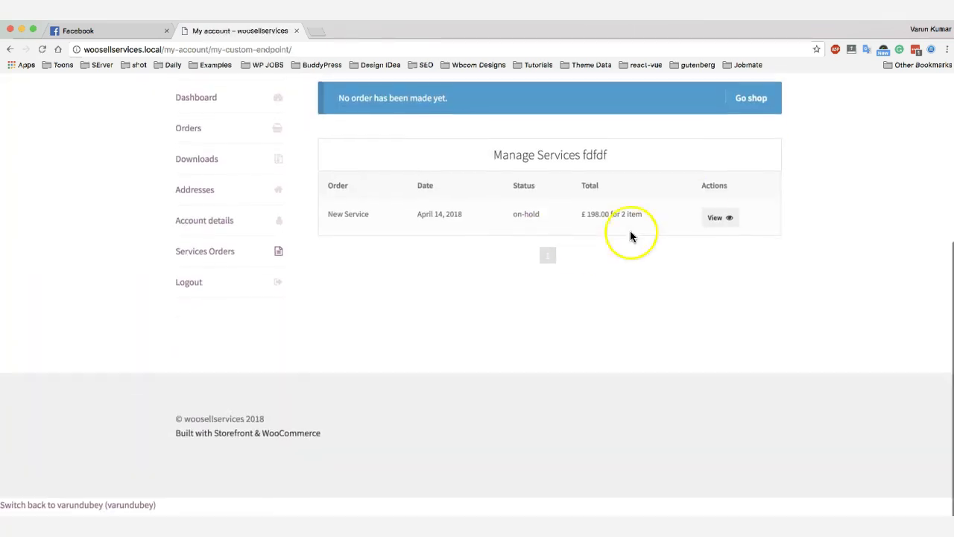
pyautogui.click(717, 217)
pyautogui.scroll(-5, 590, 217)
# Reply 'Thanks, all working perfect.' with accept final delivery set to Yes
pyautogui.scroll(-5, 589, 216)
pyautogui.scroll(-5, 587, 216)
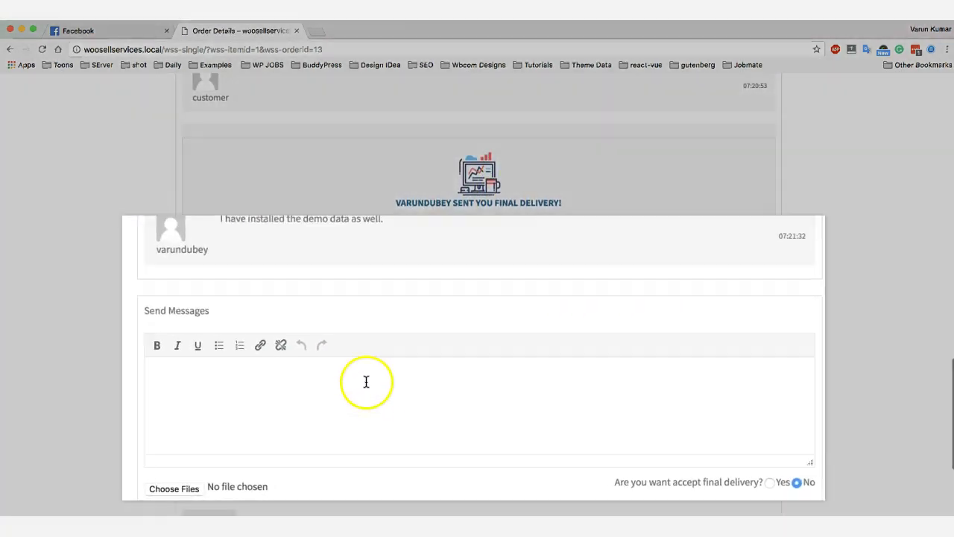
pyautogui.click(366, 381)
pyautogui.write('Thanks, all working perfect.')
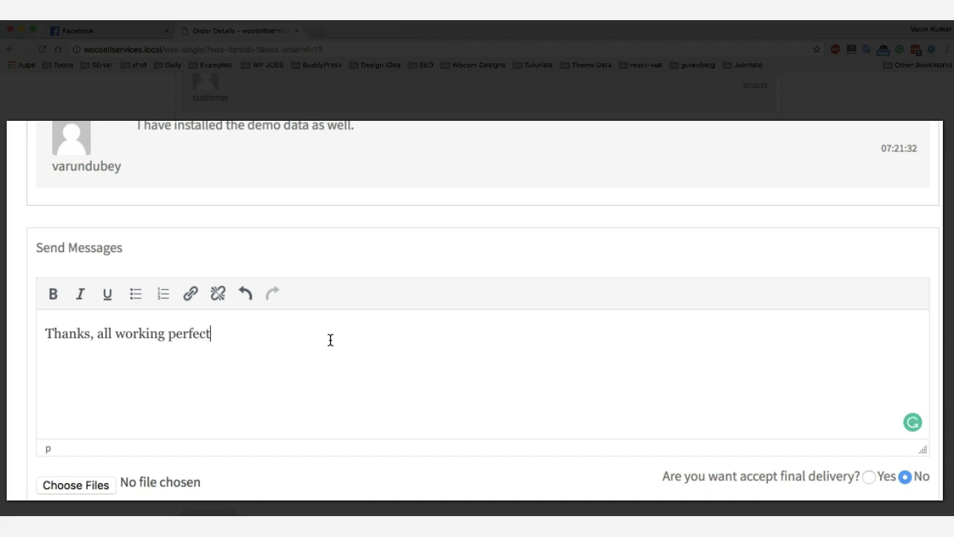
pyautogui.scroll(-5, 373, 351)
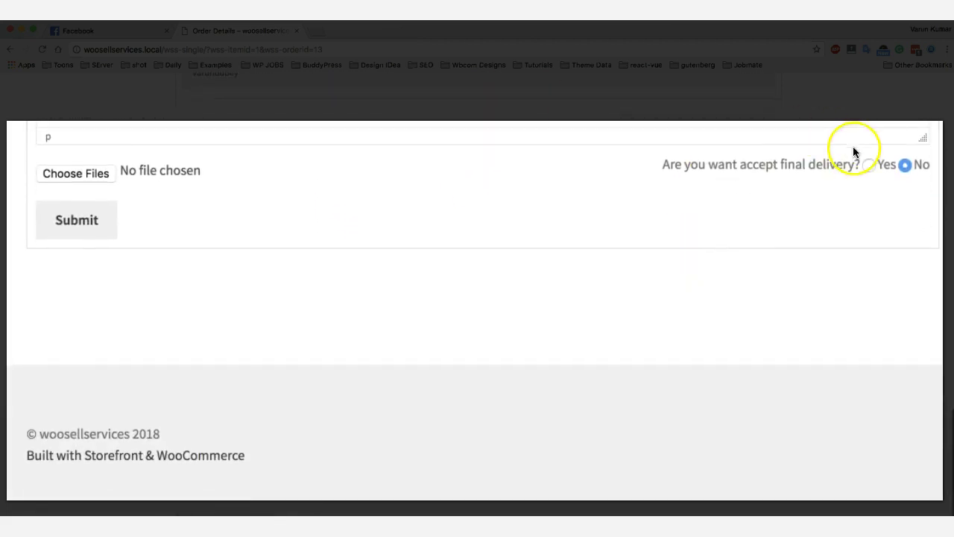
pyautogui.click(864, 164)
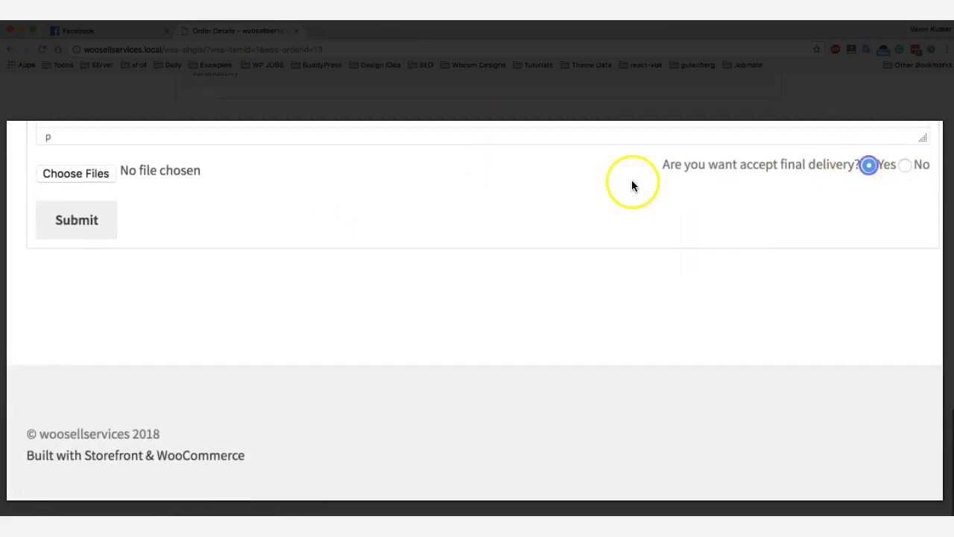
pyautogui.click(101, 217)
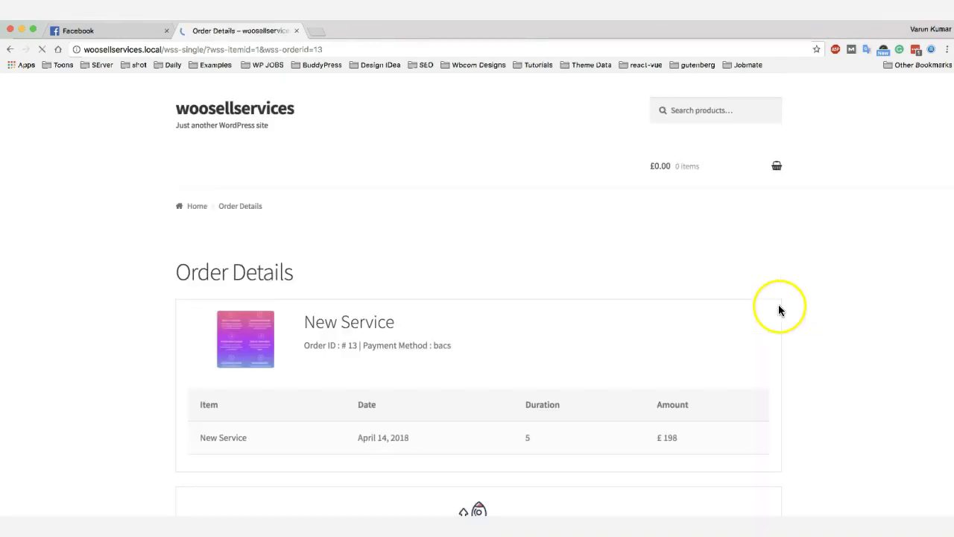
# Submit a five-star review 'Fast turnaround.', correcting the misspelling to 'turnaround' first
pyautogui.scroll(-5, 779, 304)
pyautogui.scroll(-5, 780, 303)
pyautogui.scroll(-5, 779, 304)
pyautogui.scroll(-3, 779, 304)
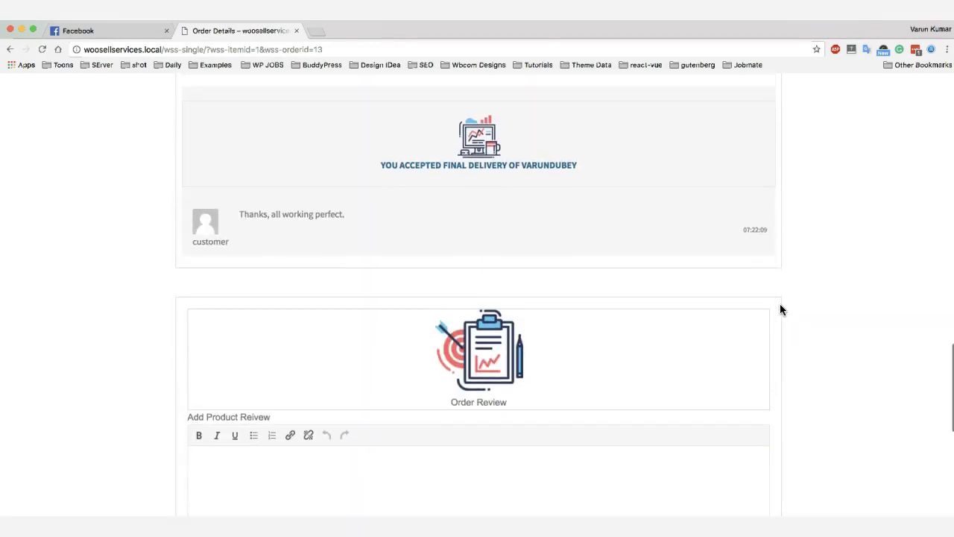
pyautogui.scroll(-3, 780, 304)
pyautogui.scroll(-1, 779, 303)
pyautogui.click(297, 209)
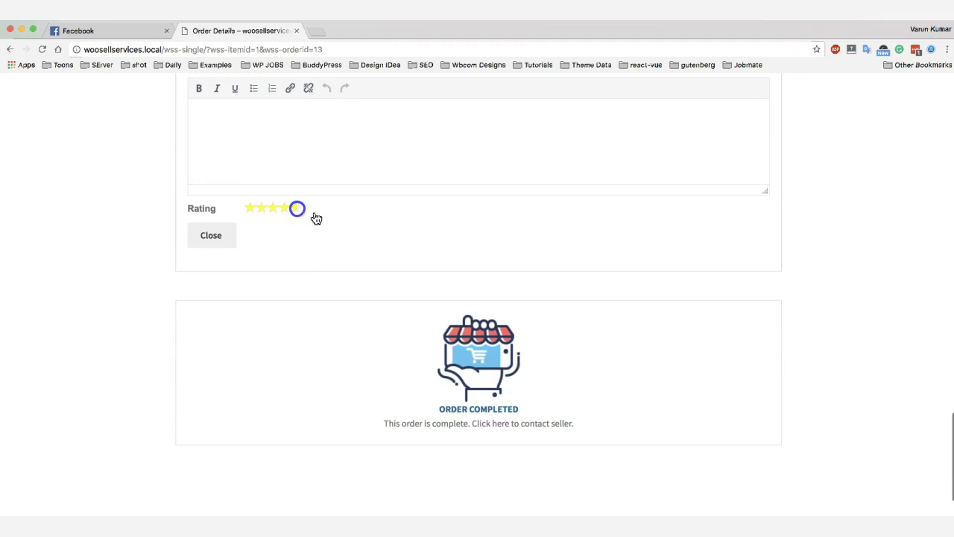
pyautogui.click(428, 155)
pyautogui.write('Fast turnarround.')
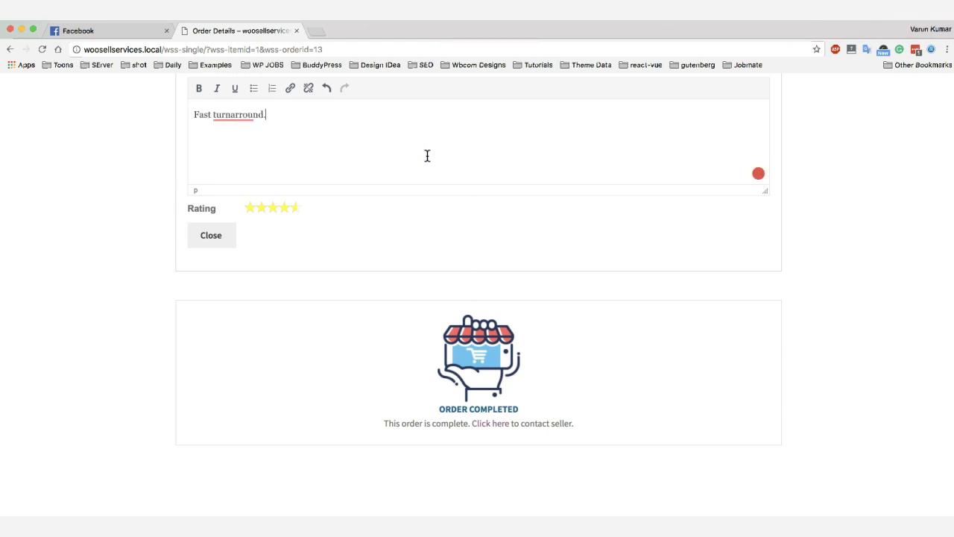
pyautogui.click(221, 116)
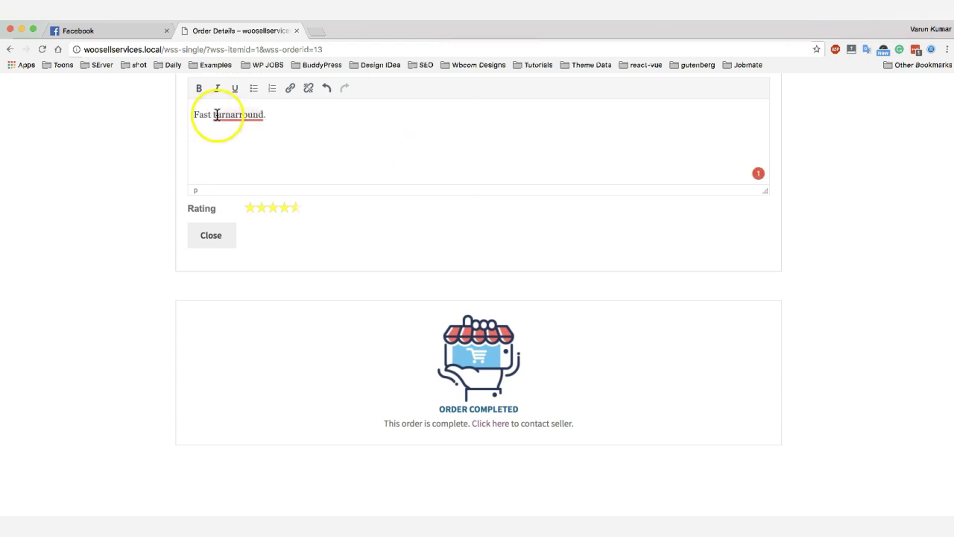
pyautogui.scroll(2, 257, 112)
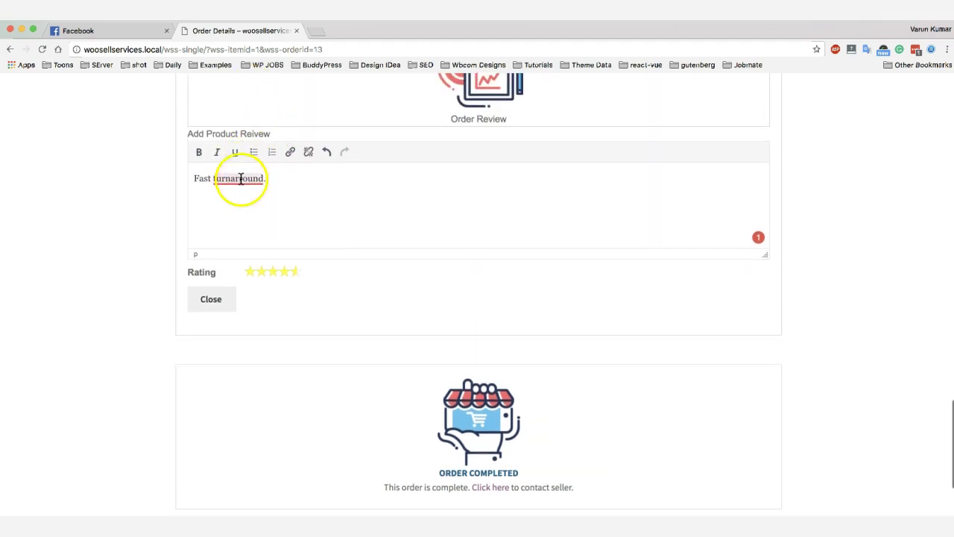
pyautogui.click(253, 107)
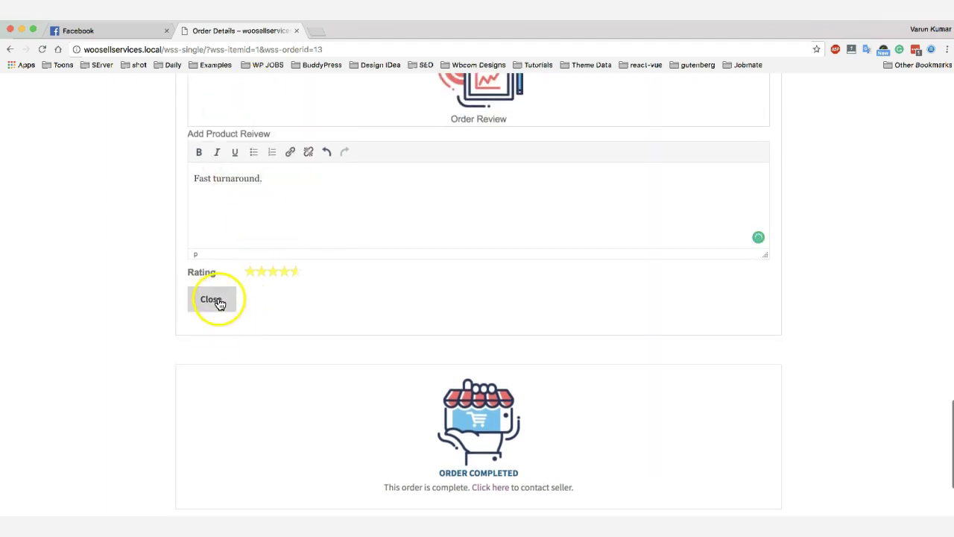
pyautogui.click(219, 302)
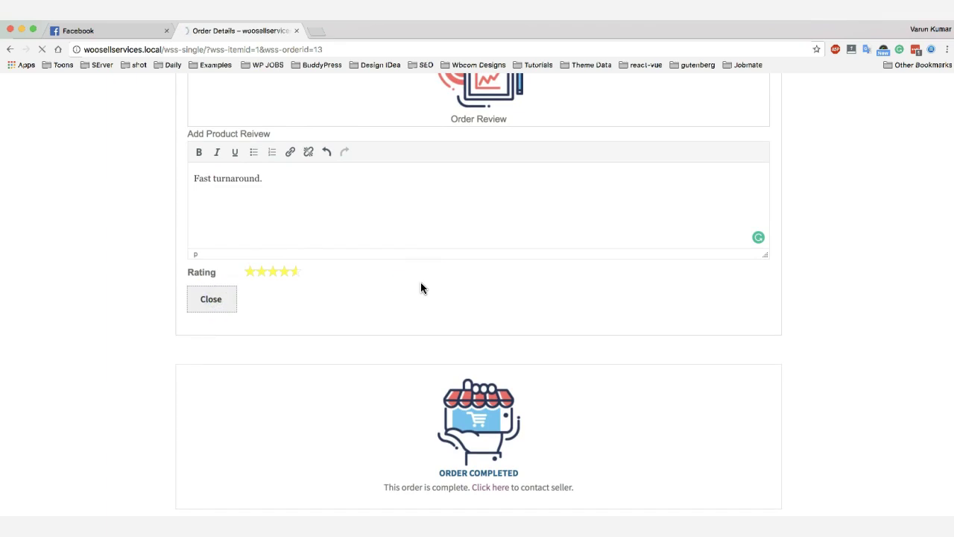
pyautogui.scroll(-5, 422, 283)
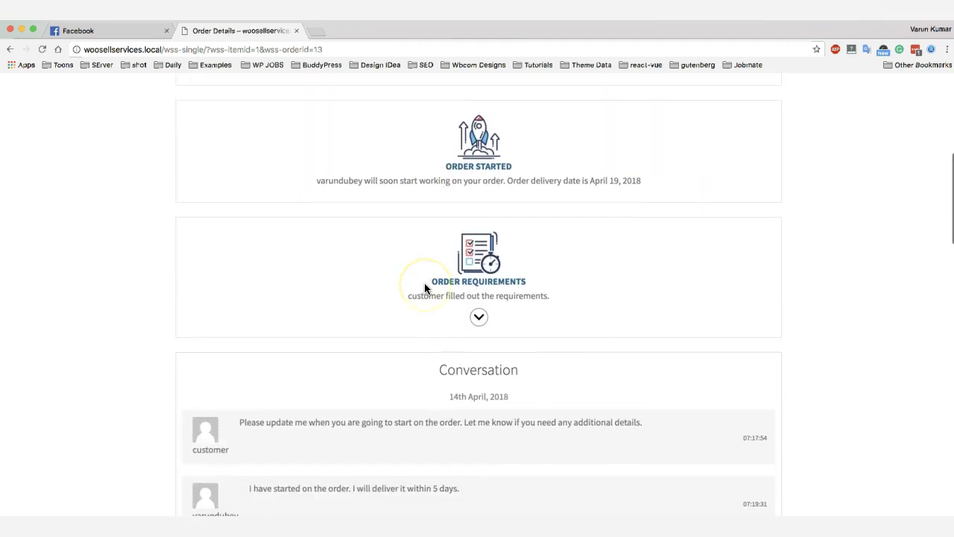
pyautogui.scroll(-3, 336, 288)
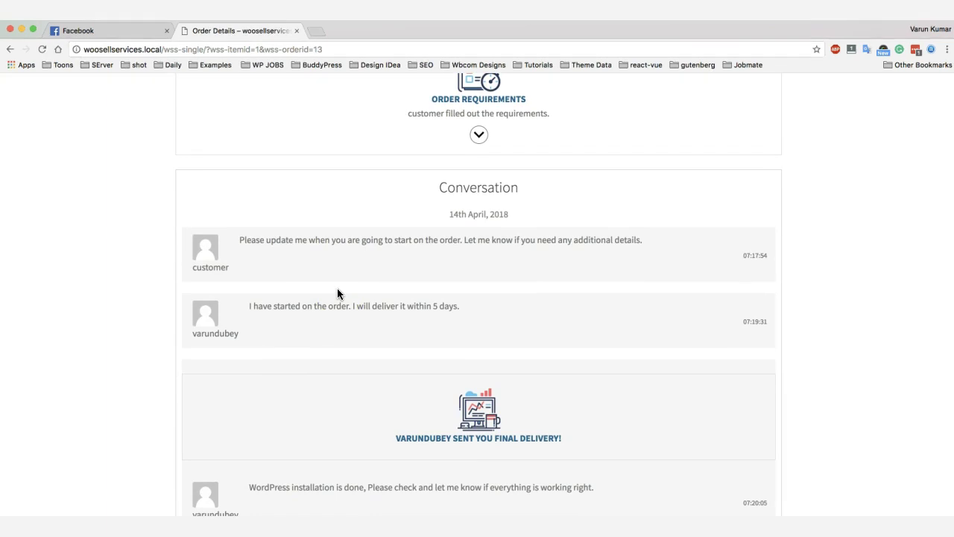
pyautogui.scroll(-3, 337, 289)
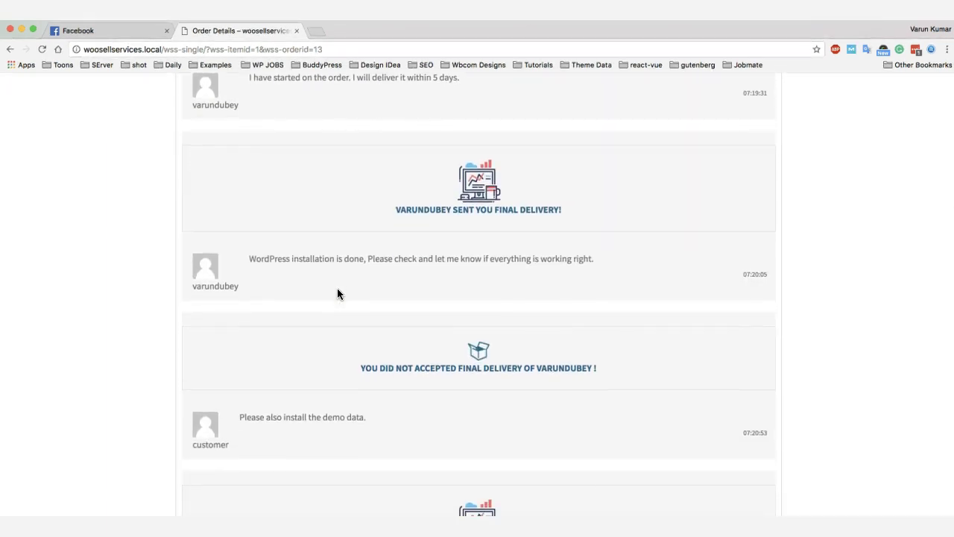
pyautogui.scroll(-3, 336, 288)
pyautogui.scroll(-3, 337, 288)
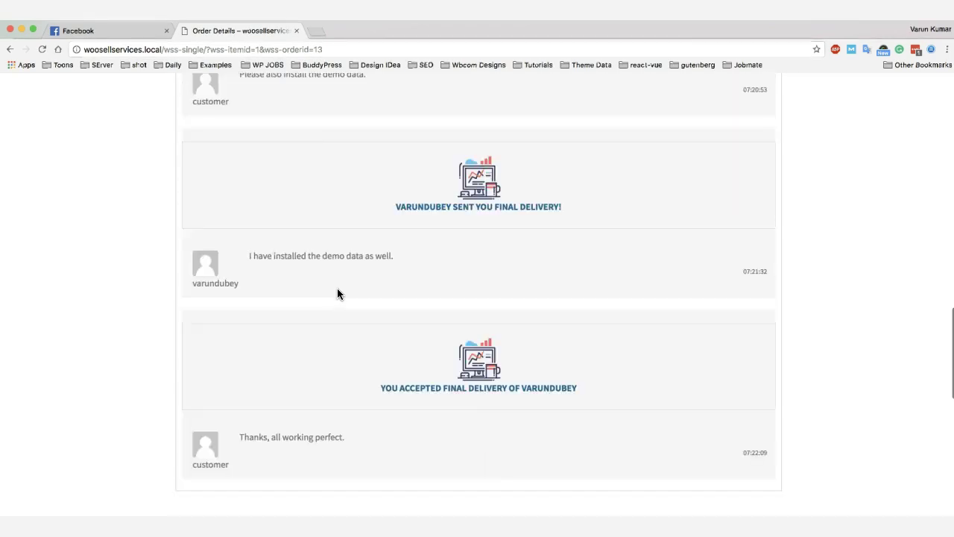
pyautogui.scroll(-2, 336, 288)
pyautogui.scroll(-2, 318, 298)
pyautogui.scroll(-2, 319, 298)
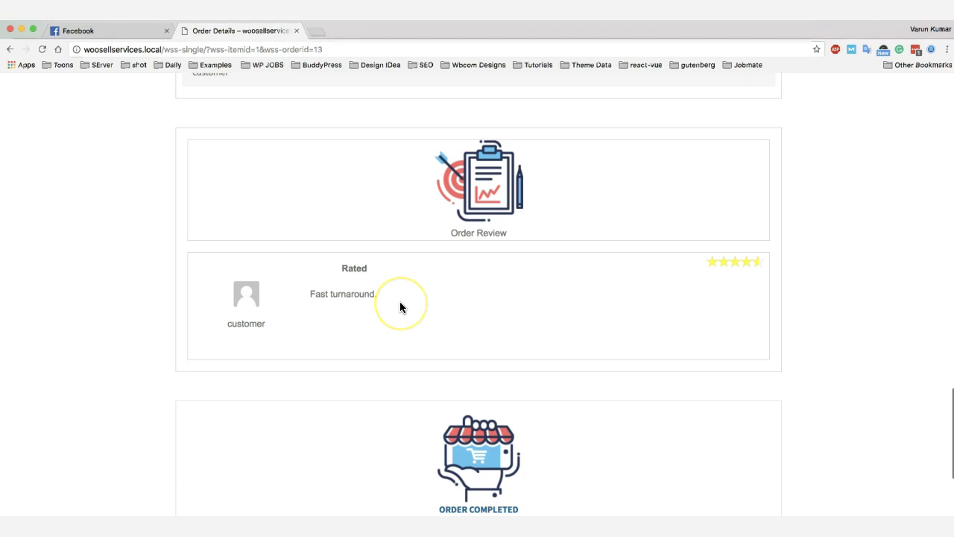
pyautogui.scroll(-5, 399, 301)
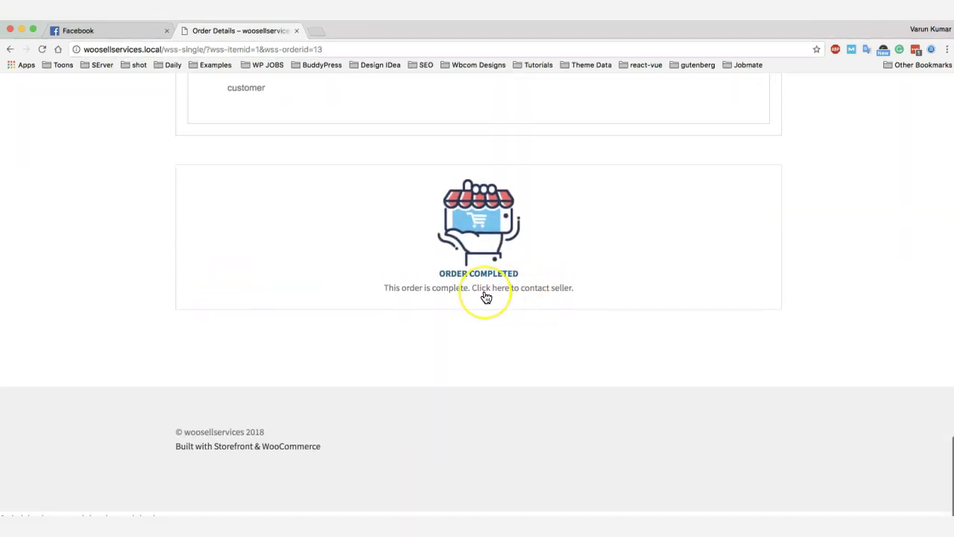
pyautogui.scroll(3, 301, 262)
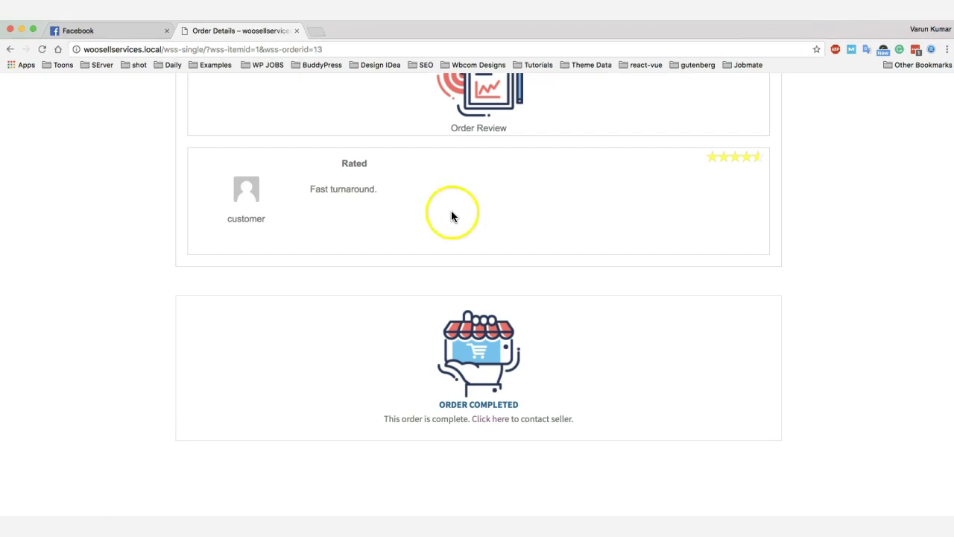
pyautogui.scroll(2, 348, 214)
pyautogui.scroll(10, 349, 215)
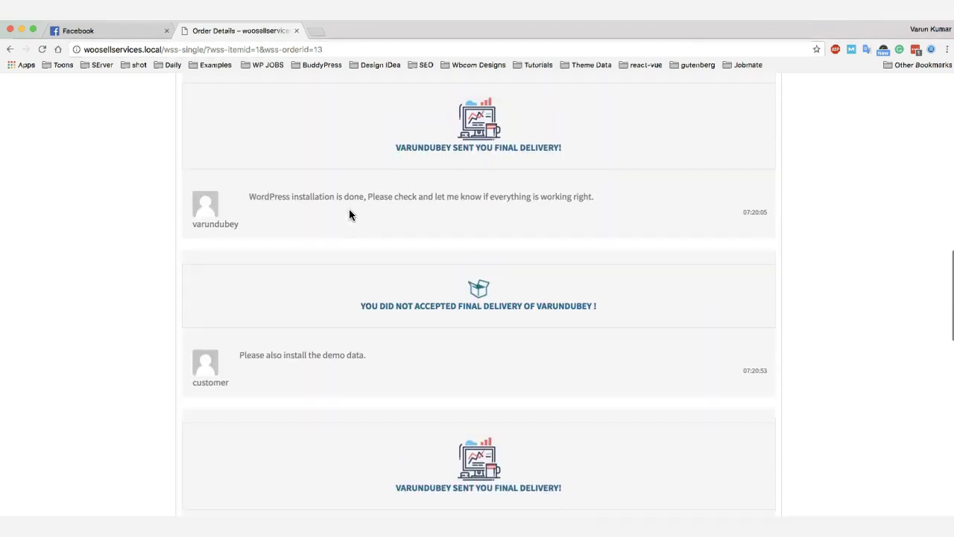
pyautogui.scroll(3, 349, 215)
pyautogui.scroll(2, 492, 231)
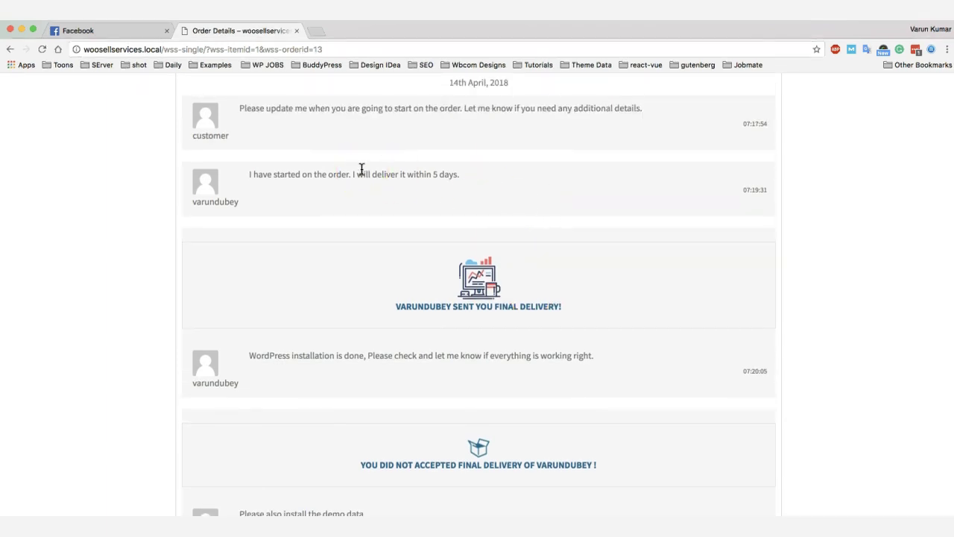
pyautogui.scroll(3, 362, 169)
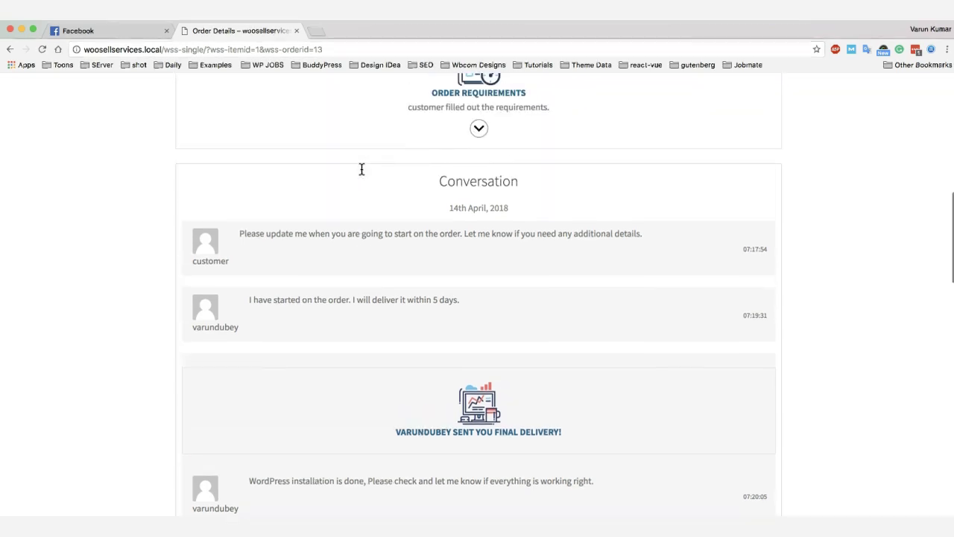
pyautogui.scroll(1, 362, 169)
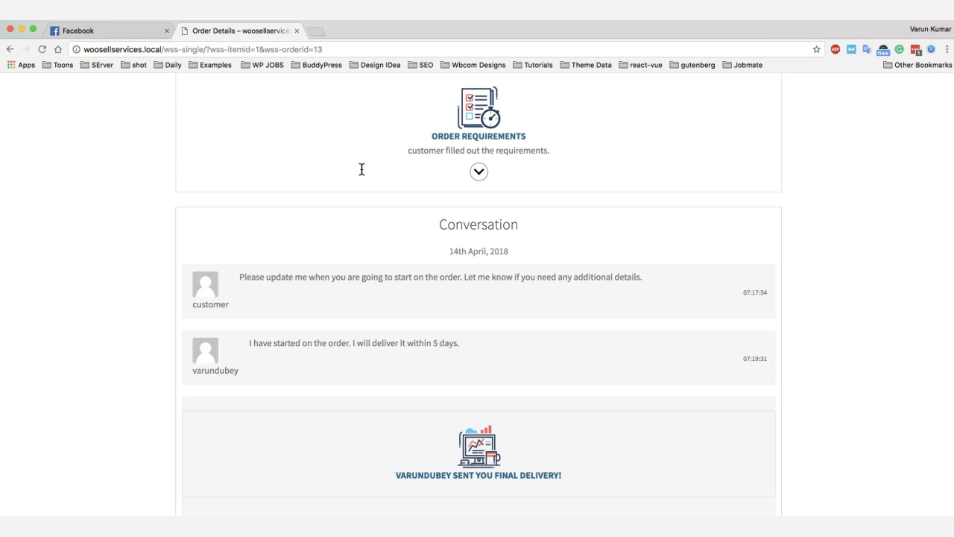
pyautogui.scroll(8, 362, 169)
pyautogui.scroll(3, 361, 169)
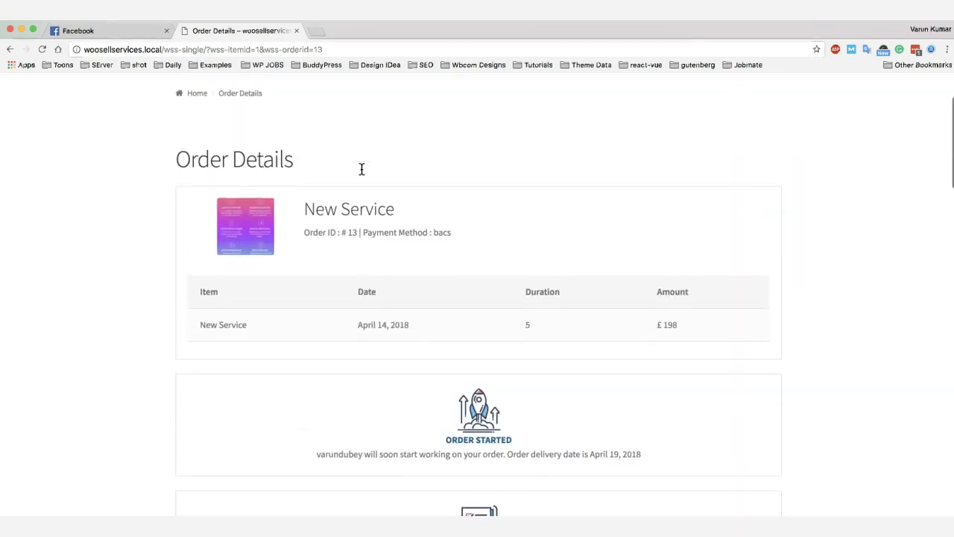
pyautogui.scroll(-2, 362, 170)
pyautogui.scroll(-2, 362, 169)
pyautogui.scroll(-1, 361, 169)
pyautogui.scroll(-6, 361, 169)
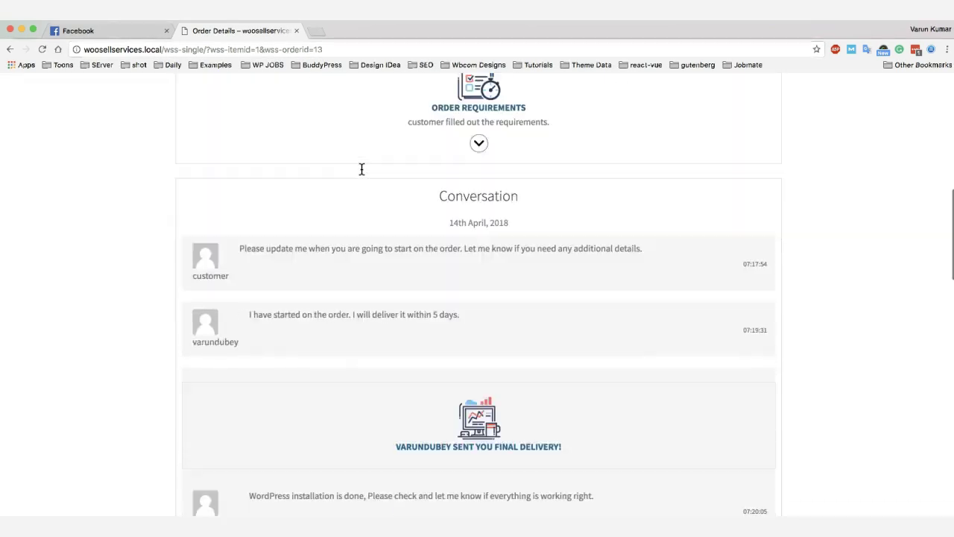